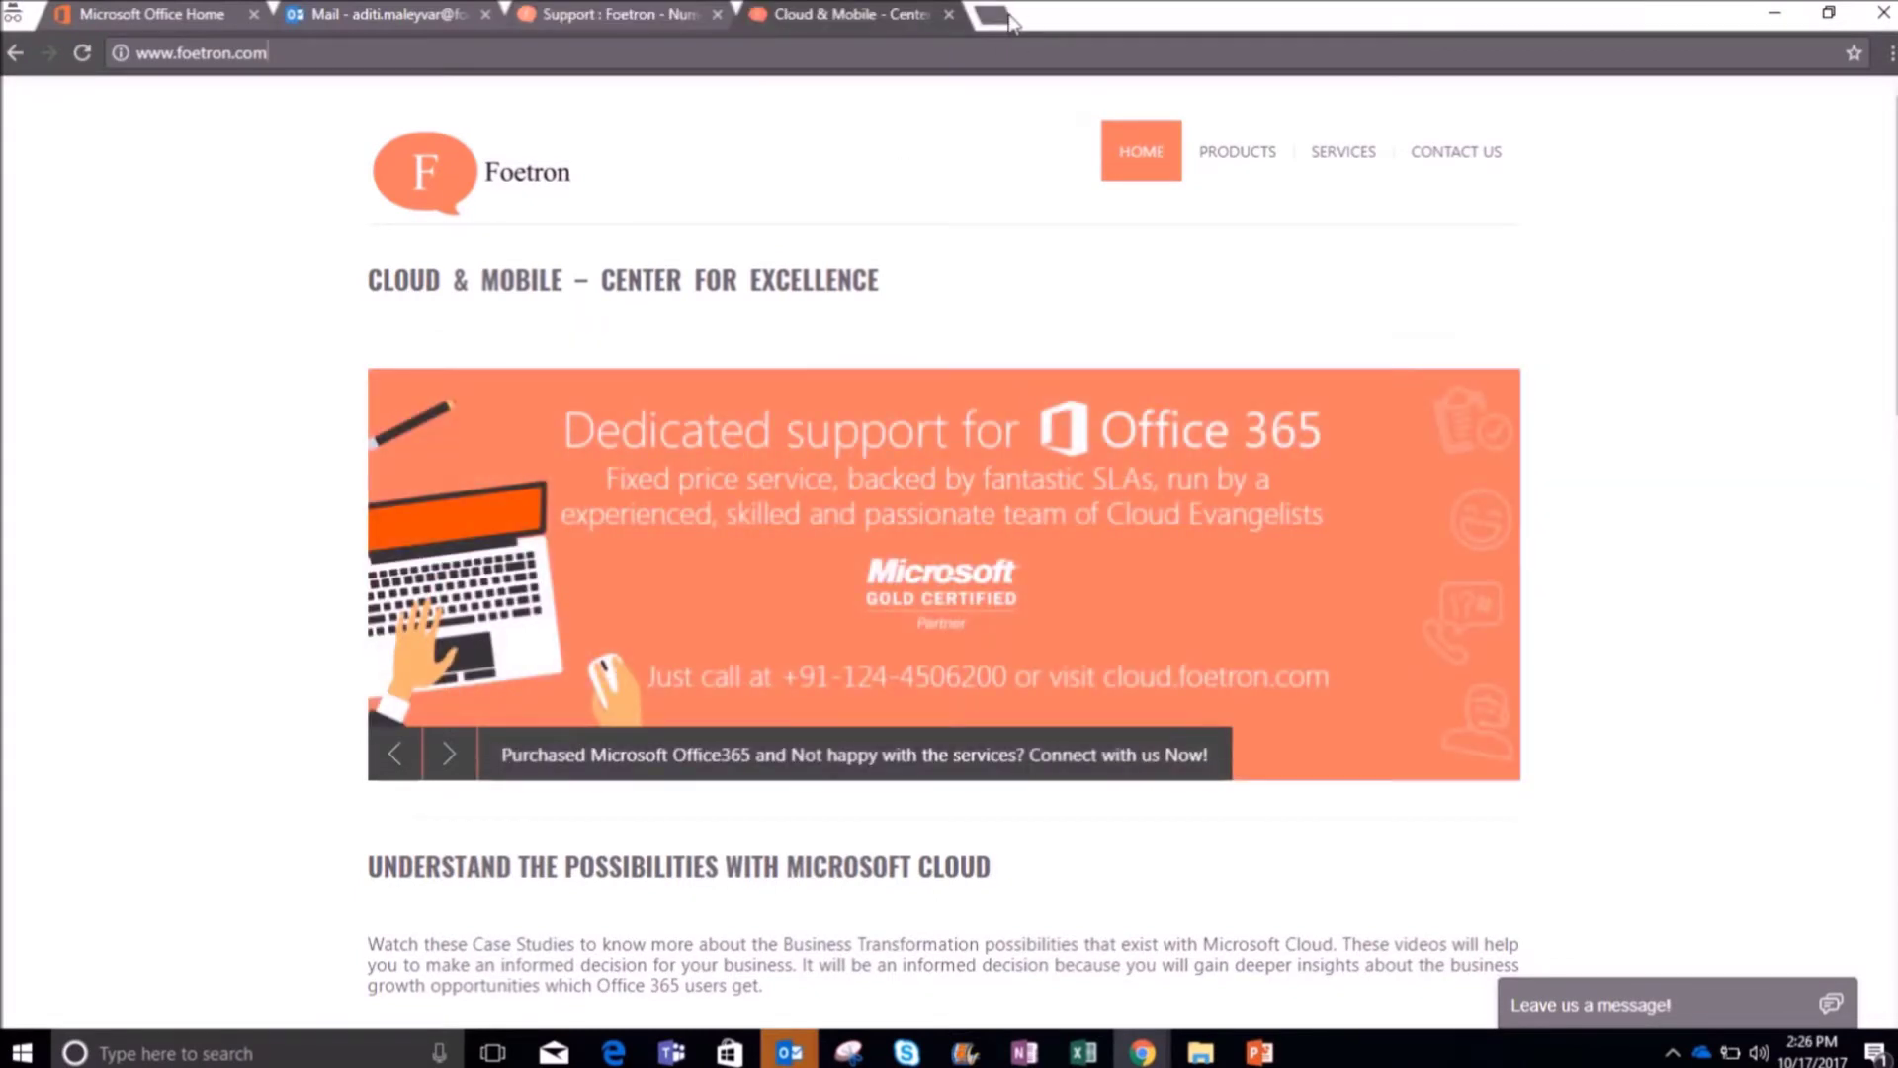
Step: Go to cloud.foetron.com in a new browser tab and start a new support ticket
left_click(992, 17)
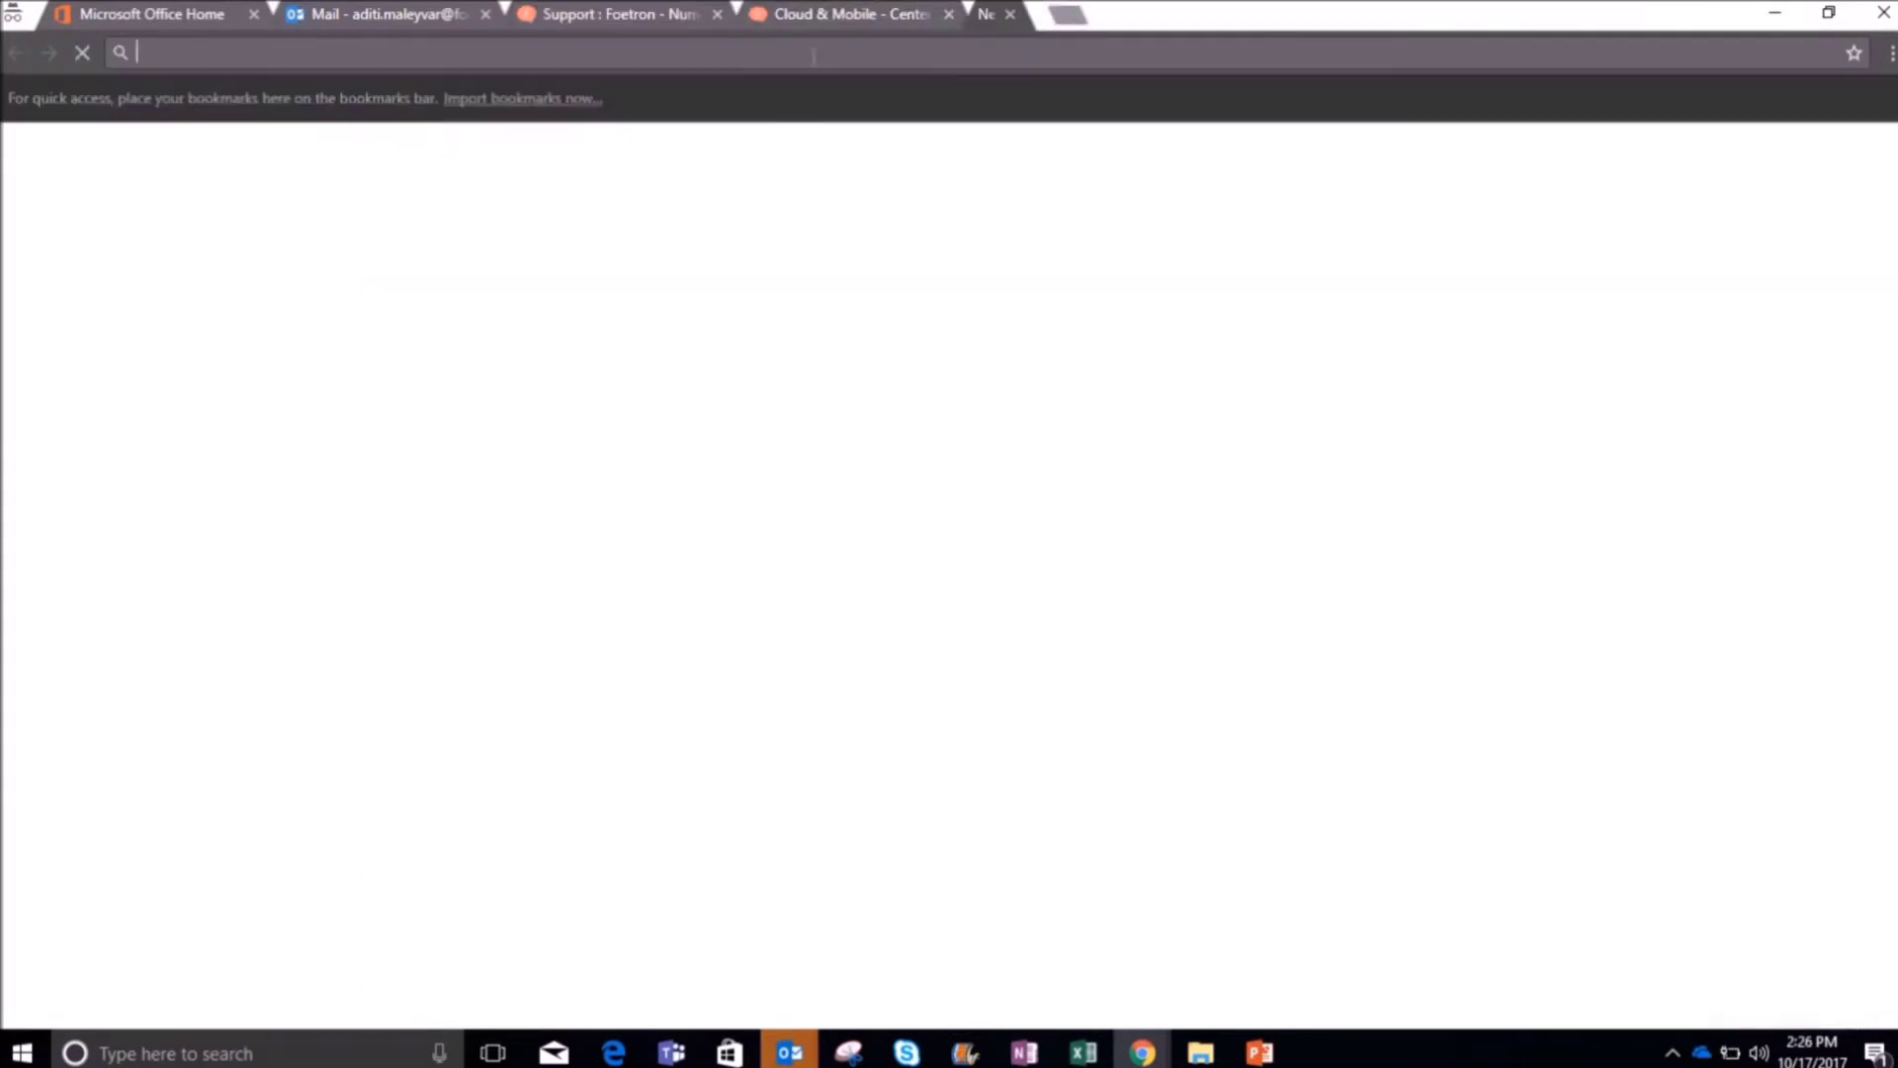
type("cloud.foetron.com")
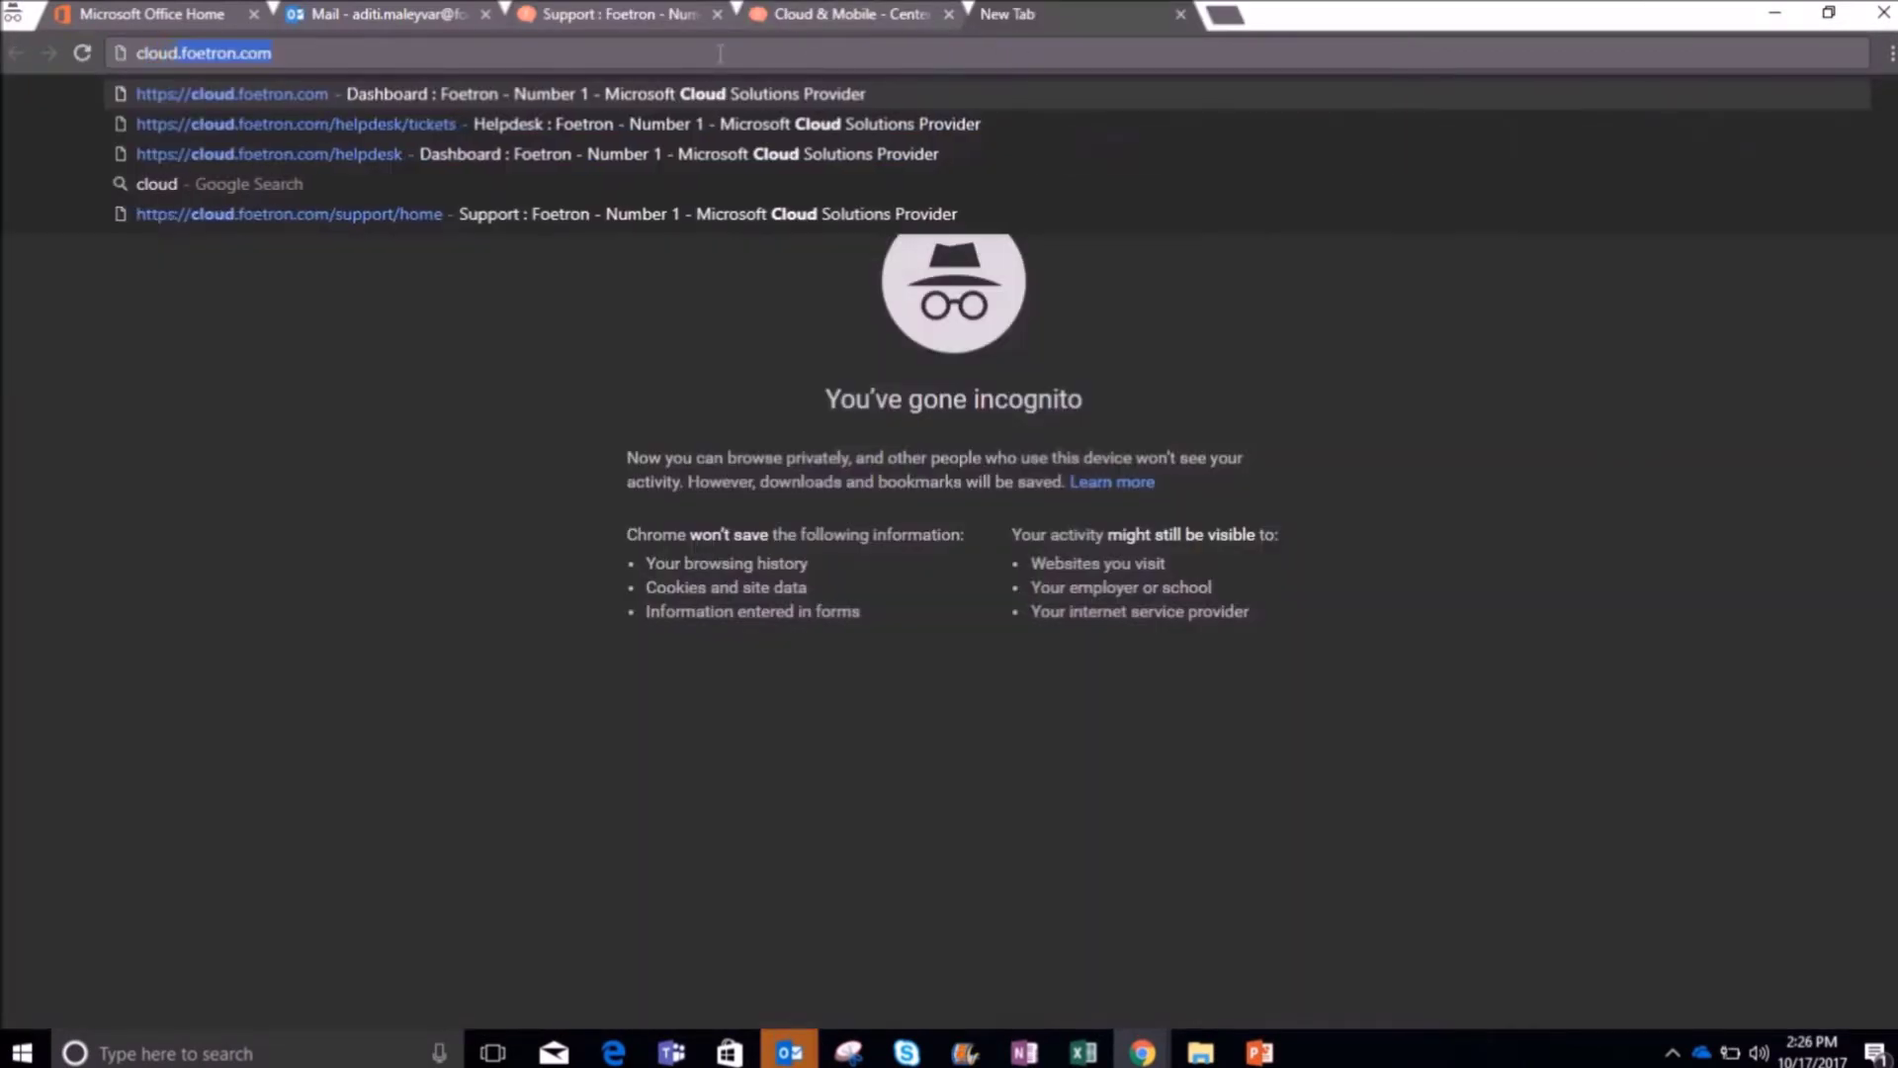
key("Return")
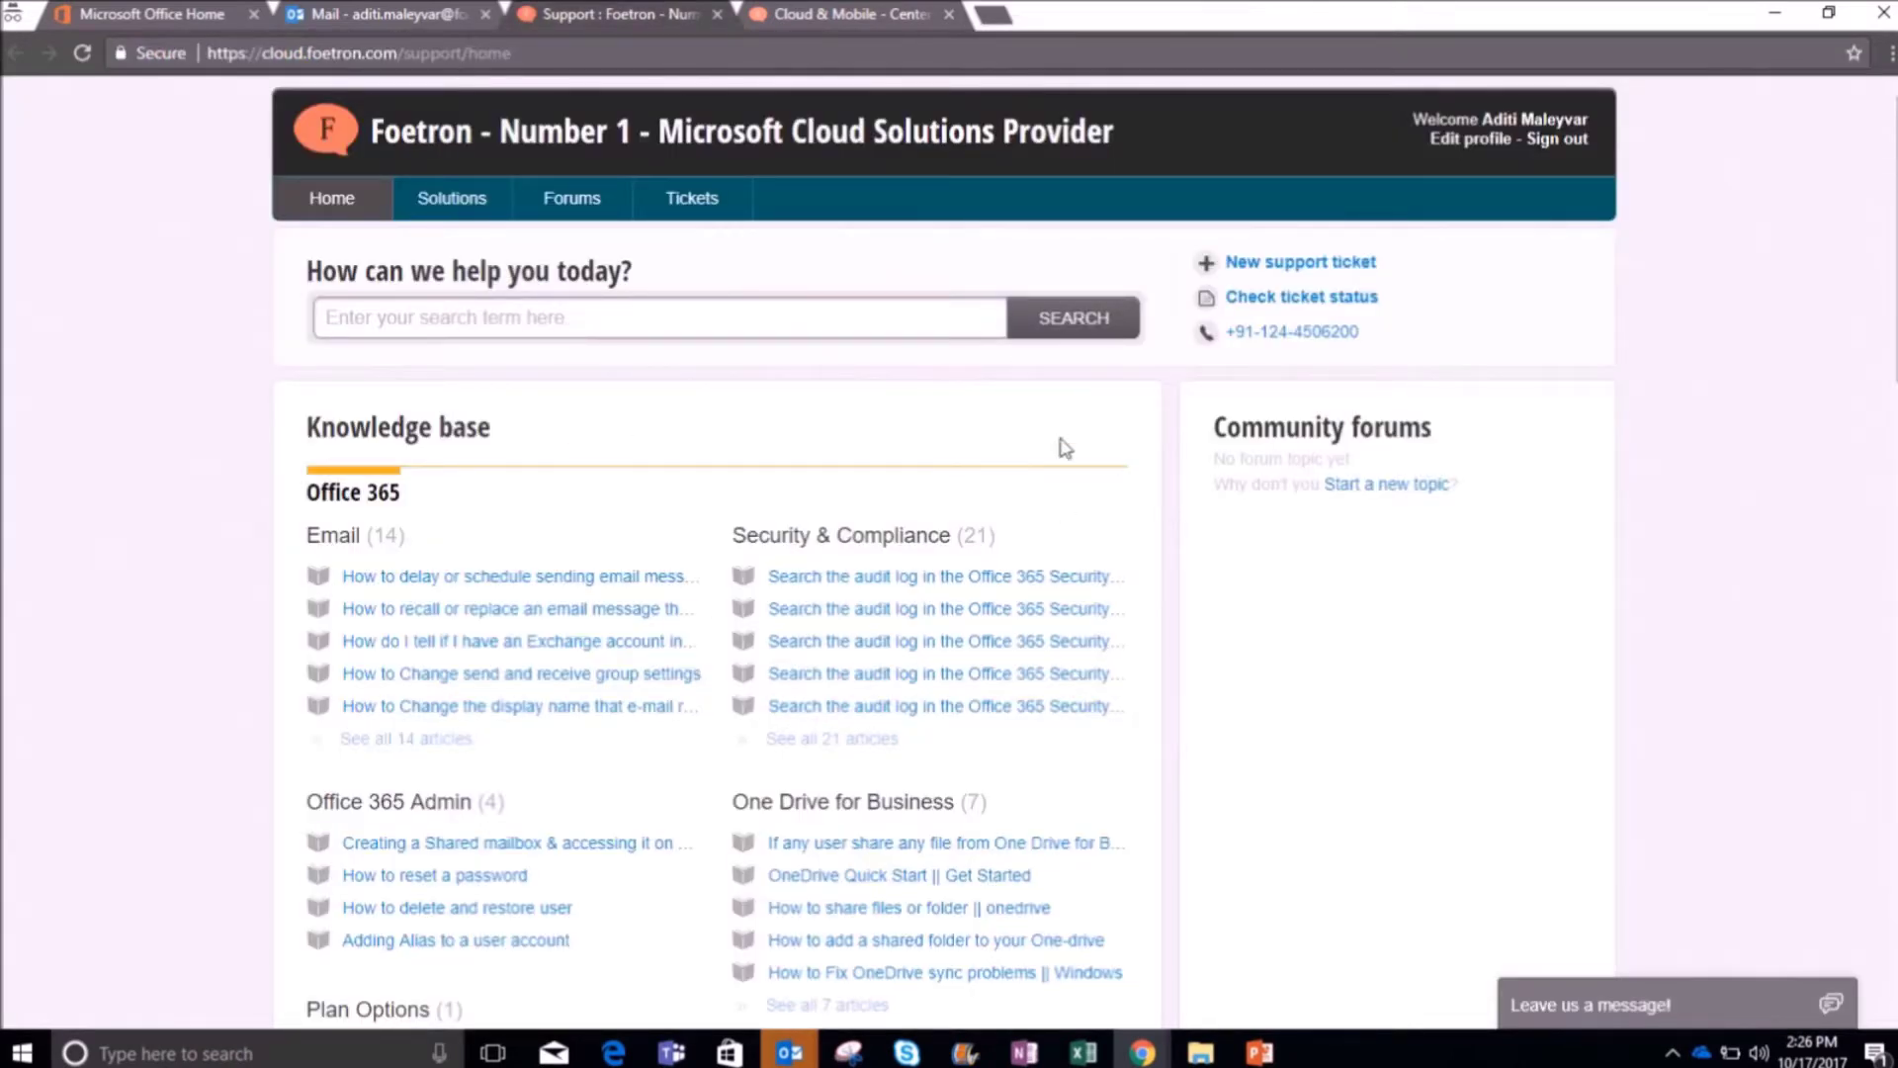
left_click(1248, 262)
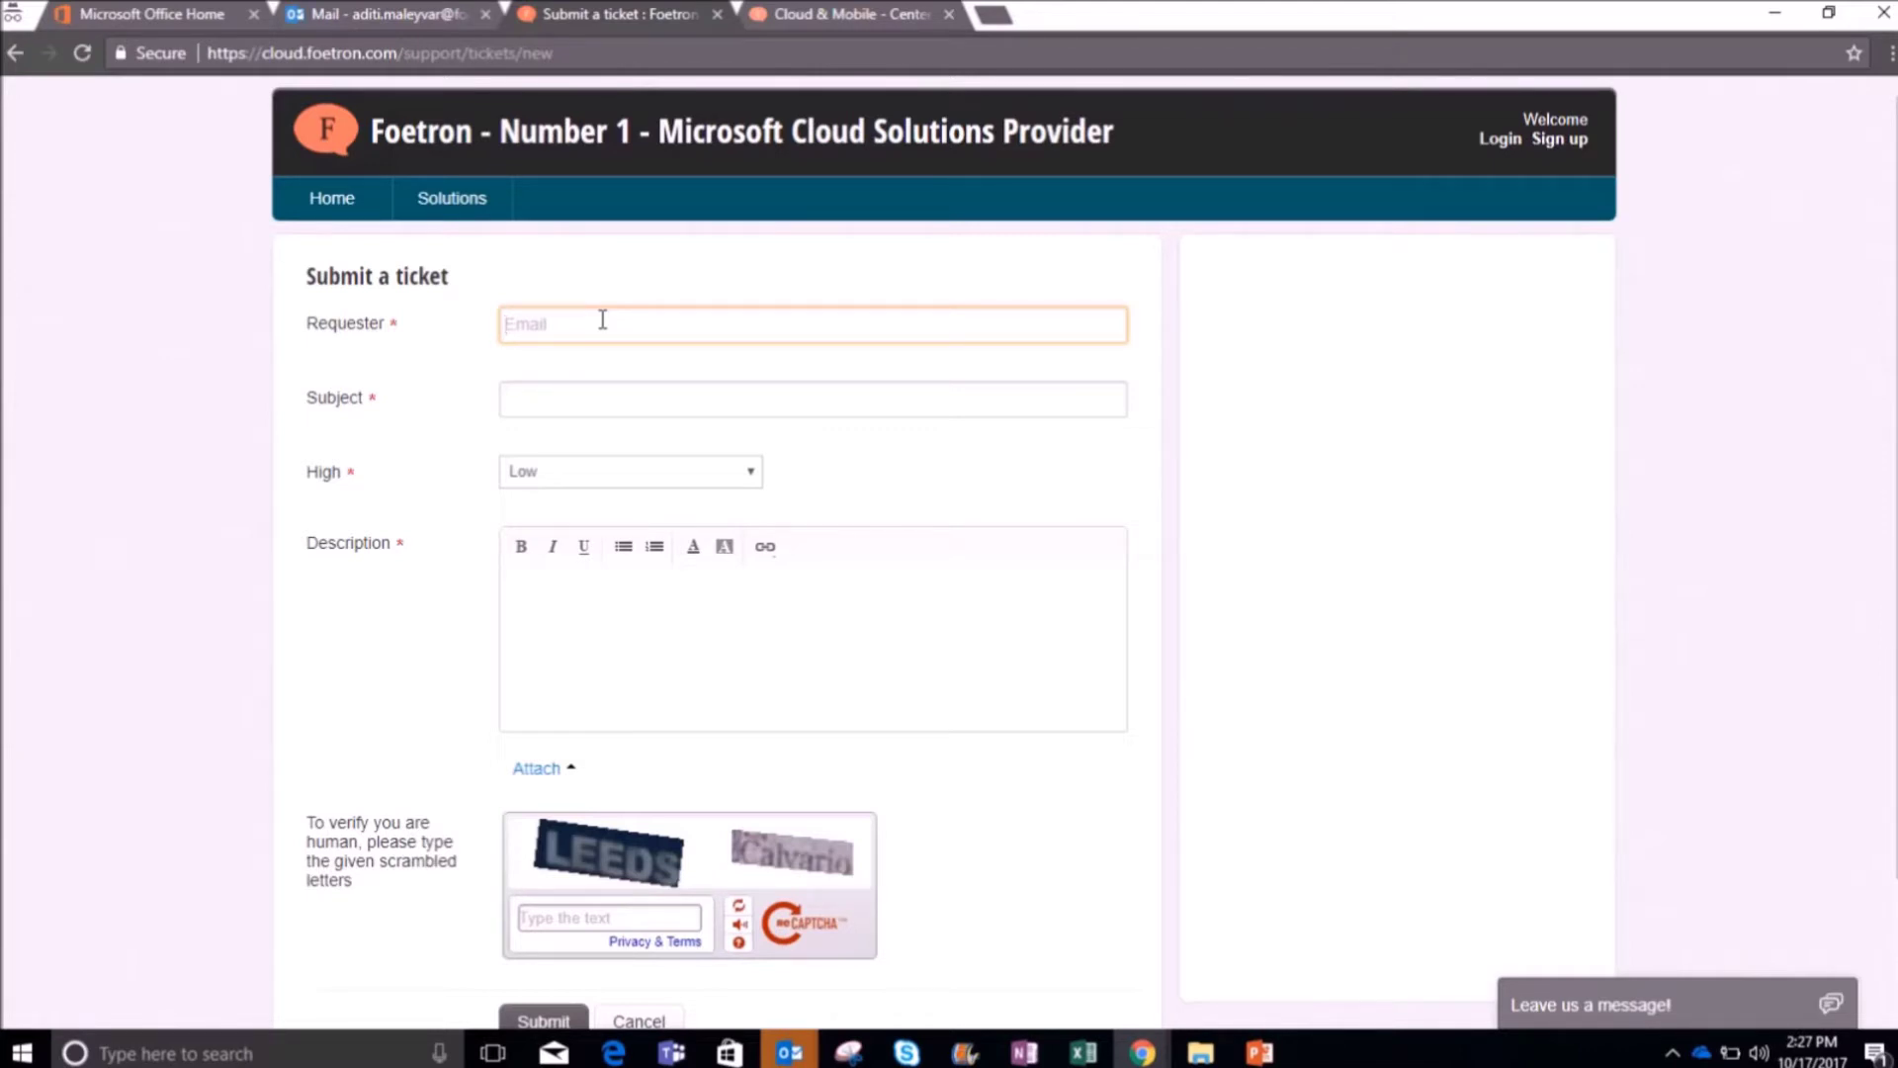
Step: Fill in the requester e-mail, subject 'Problem in searching E-mails in by inbox', and Urgent priority
key("ctrl+v")
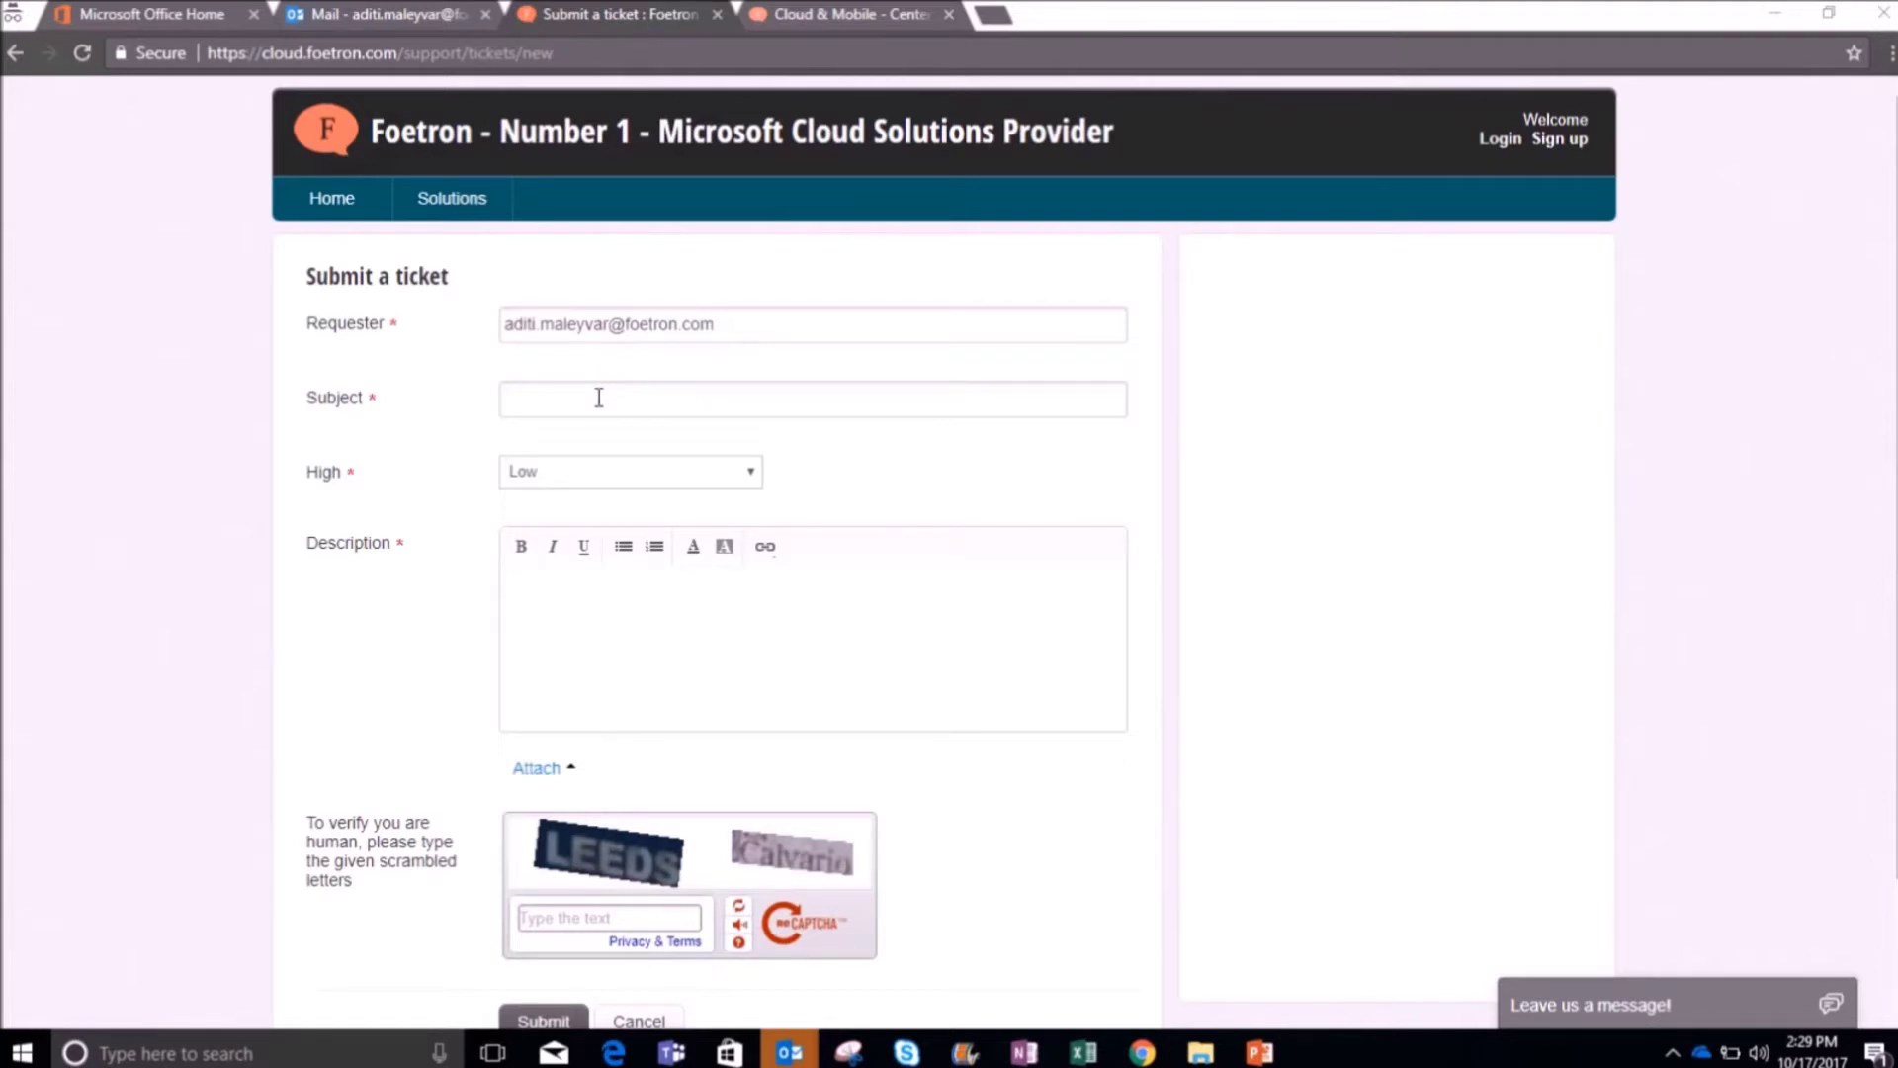
left_click(599, 400)
left_click(602, 393)
type("Problem in searching E-mails in by inbox")
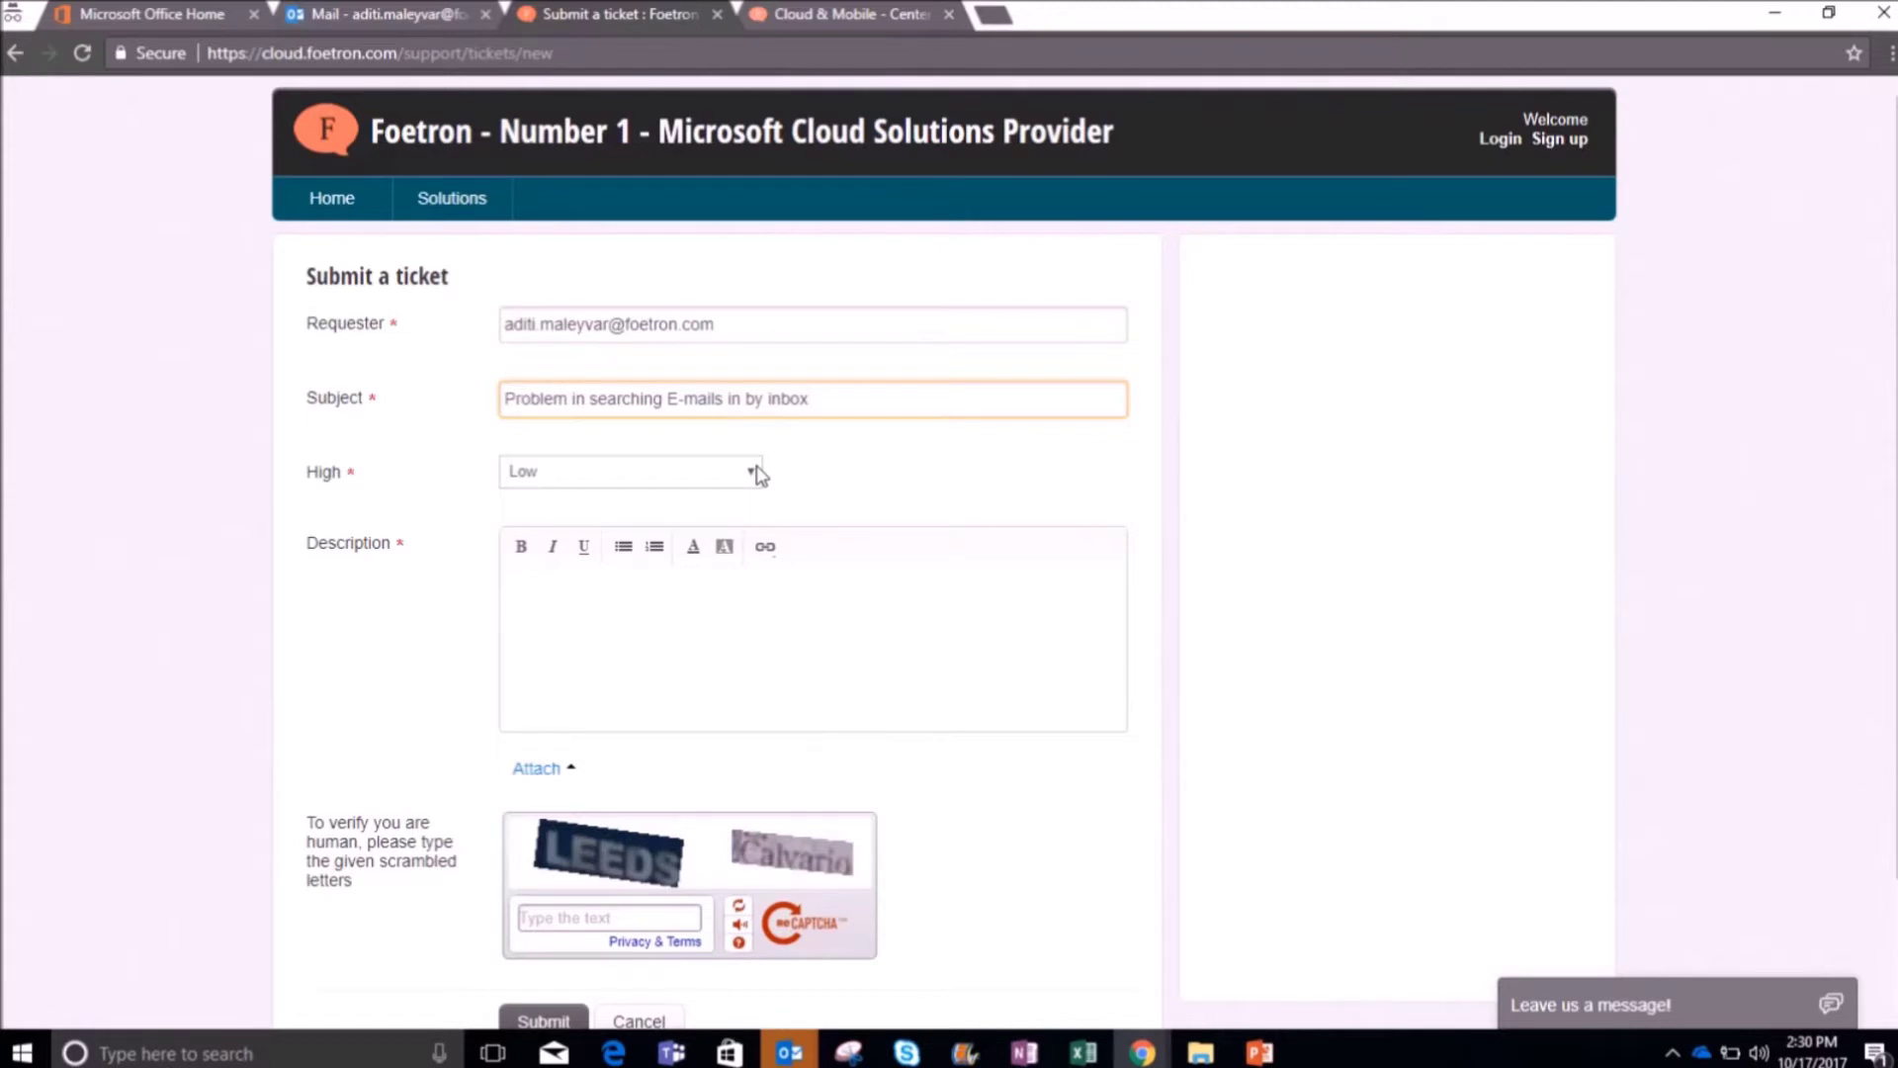
left_click(755, 473)
left_click(685, 623)
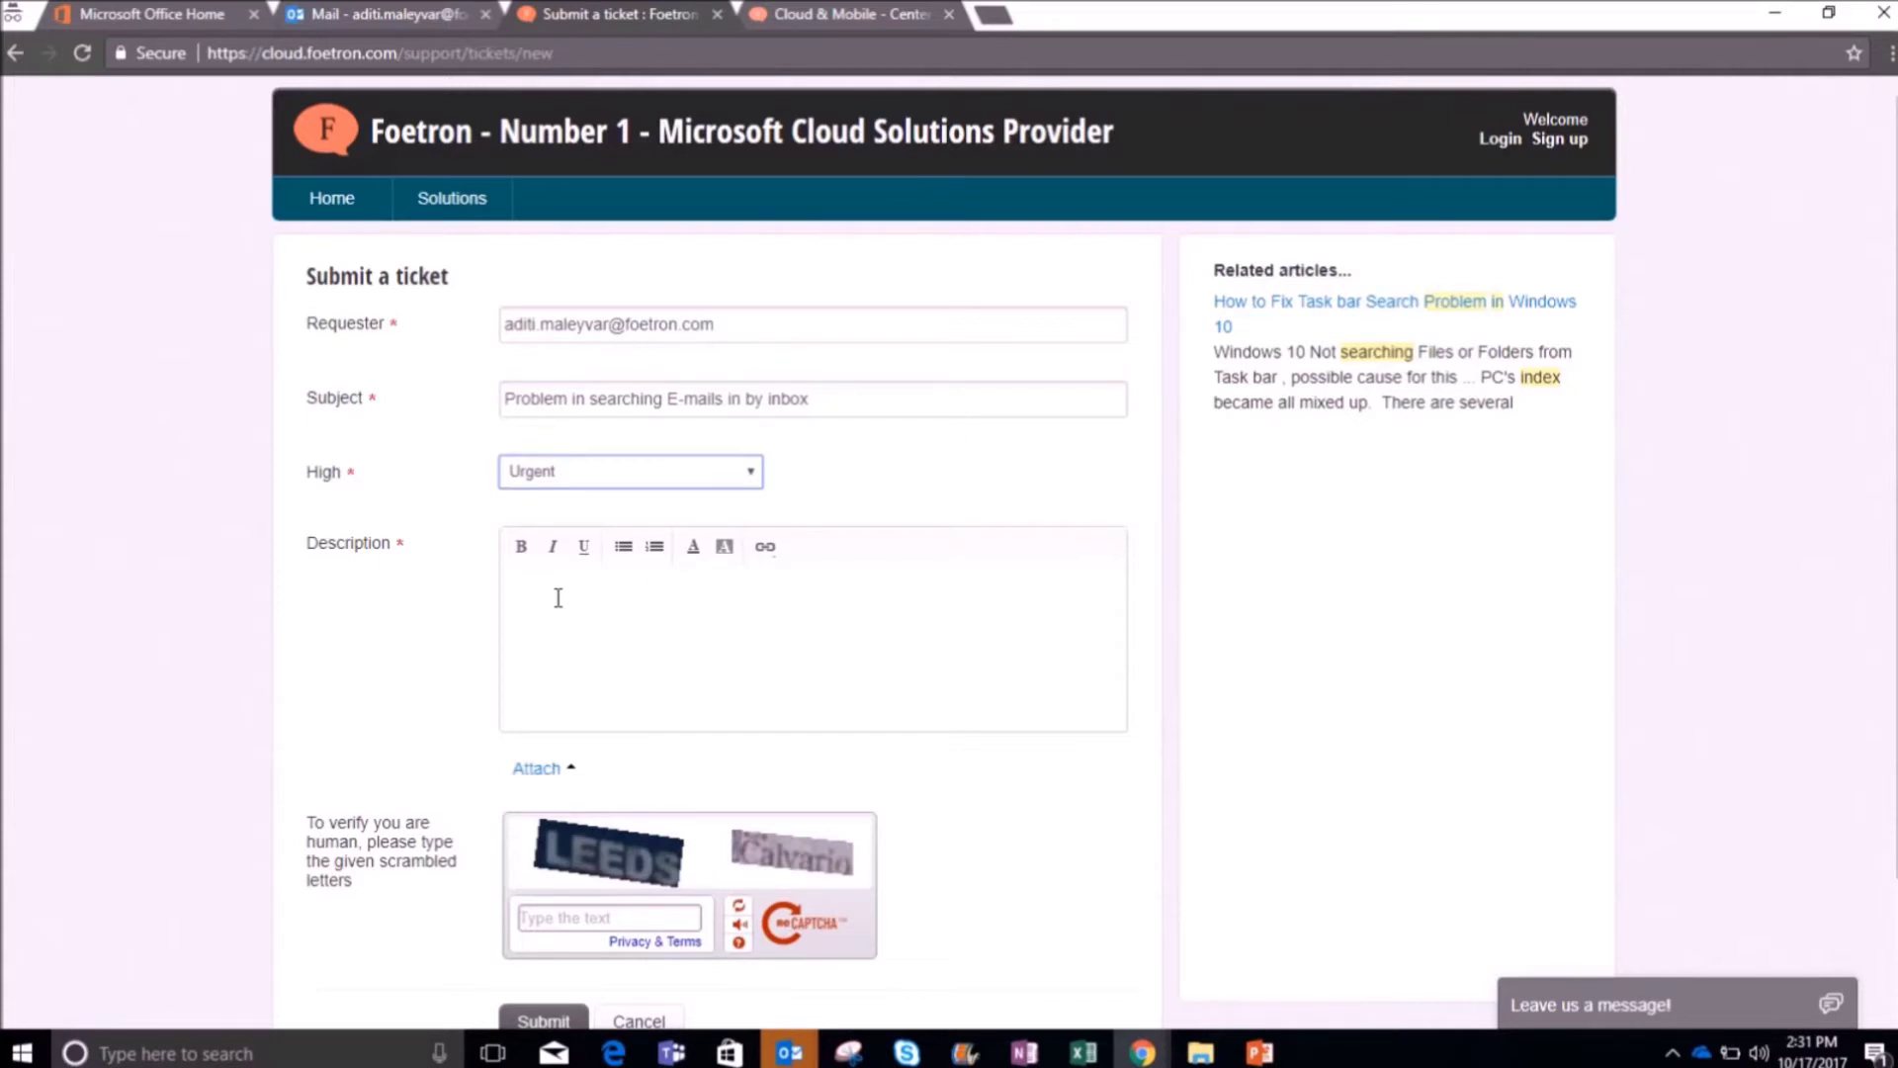
Step: Describe the urgent trouble searching e-mails sent 10 October 2017, then open the attach-file picker
left_click(557, 597)
type("I'm facing an issue in searching E-mails that I'd sent on 10 October 2017 Its urgent")
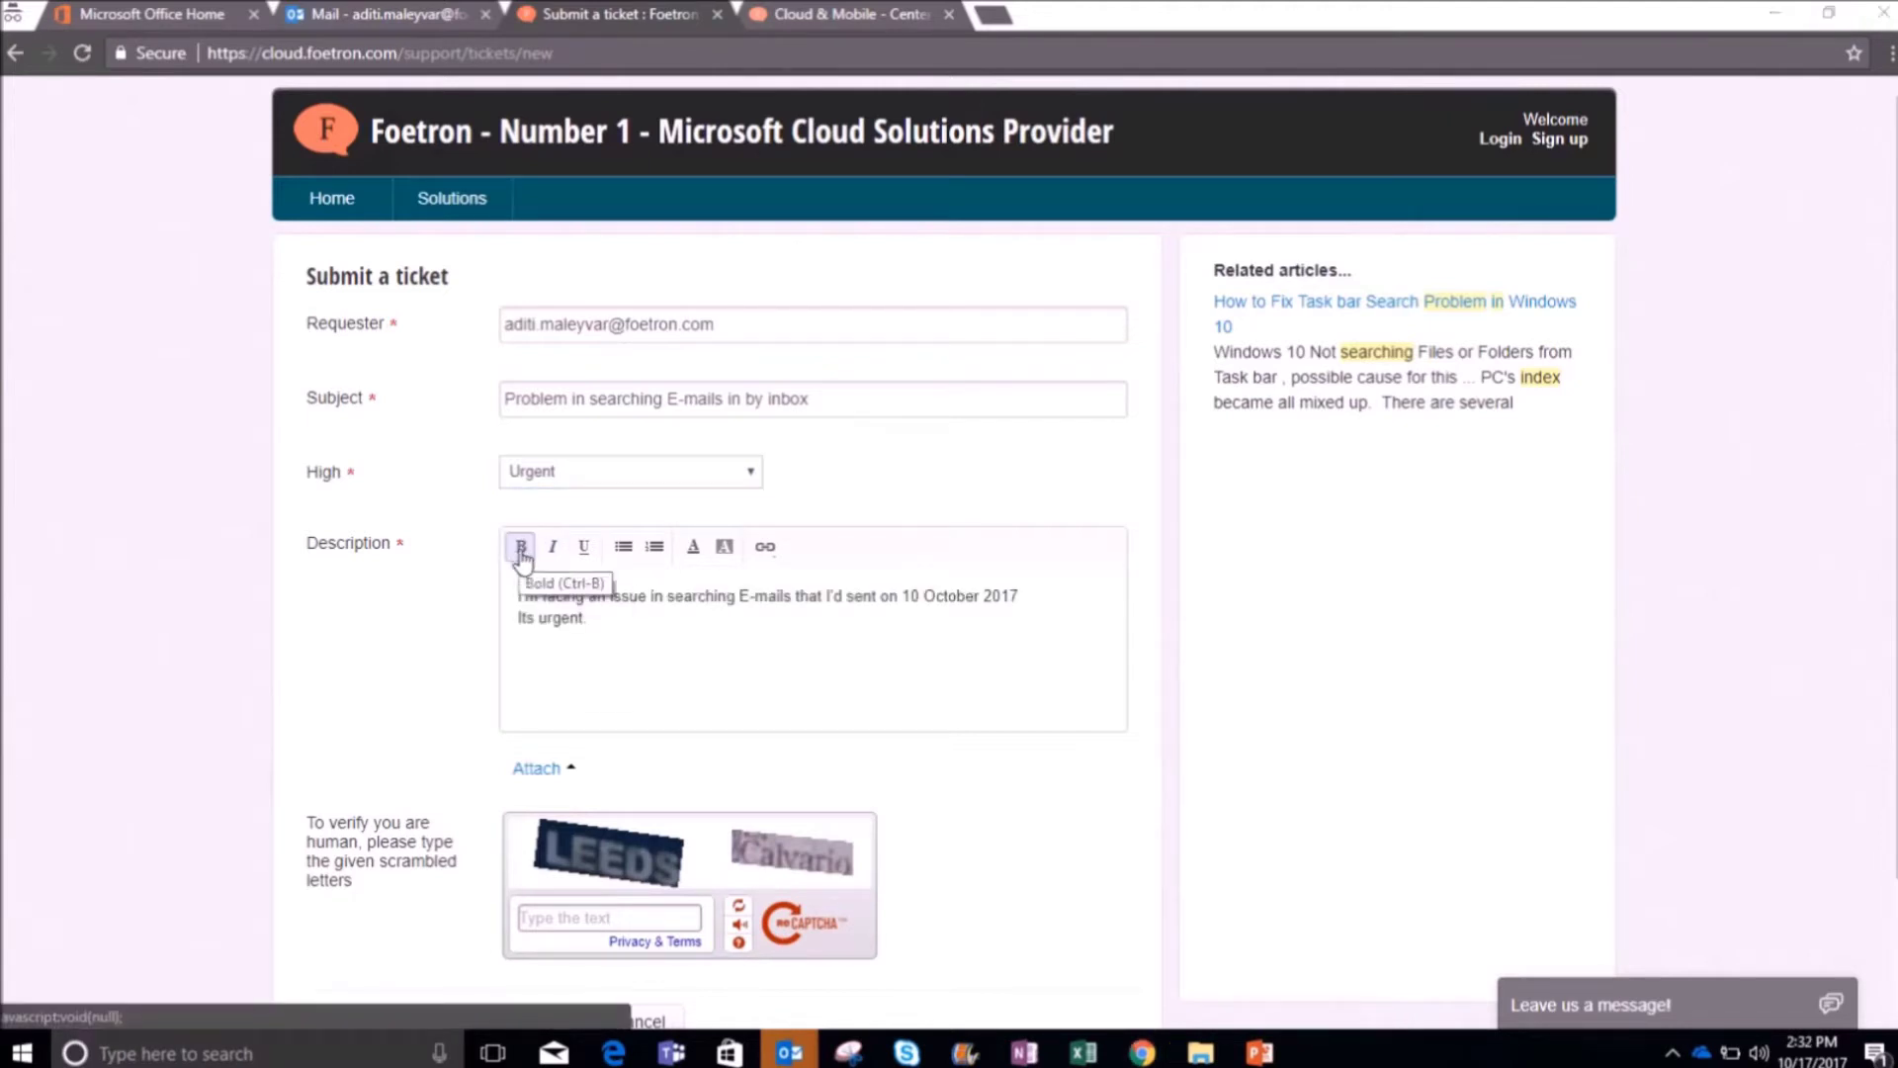
left_click(765, 552)
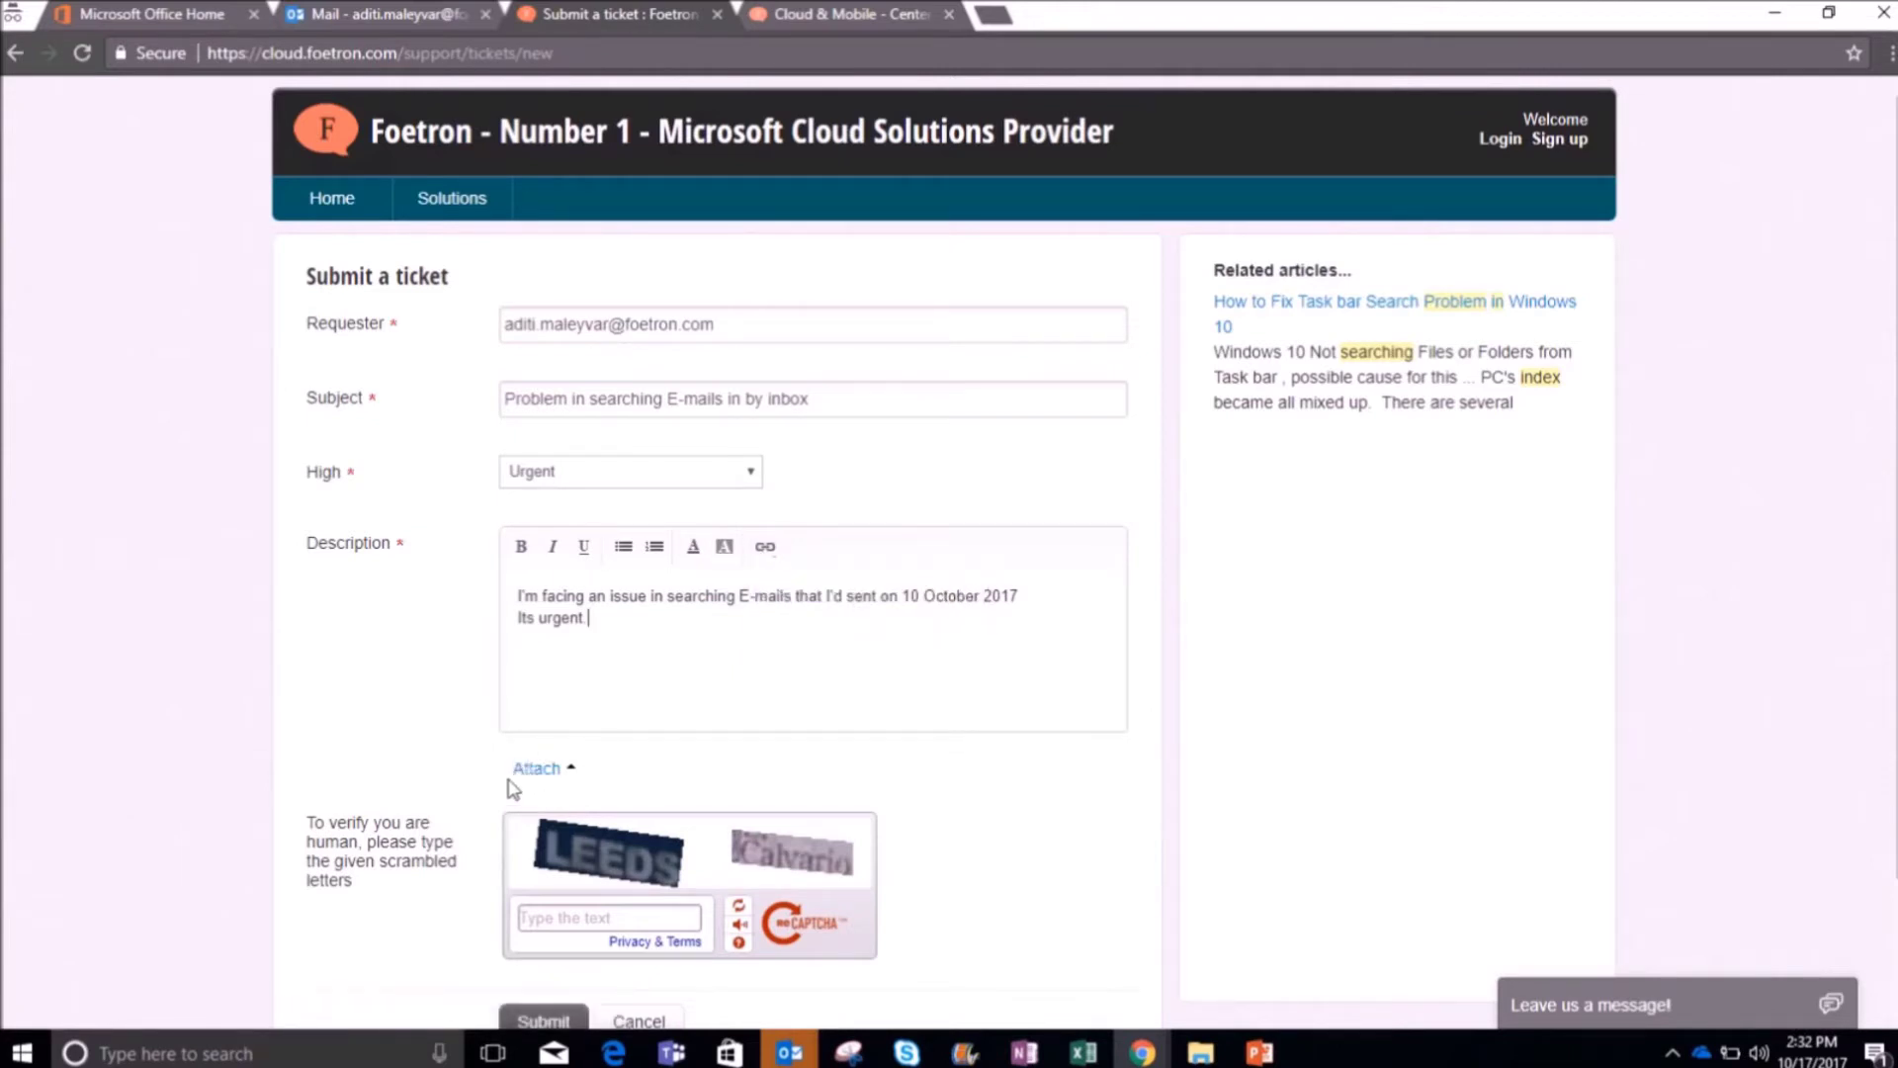
left_click(546, 772)
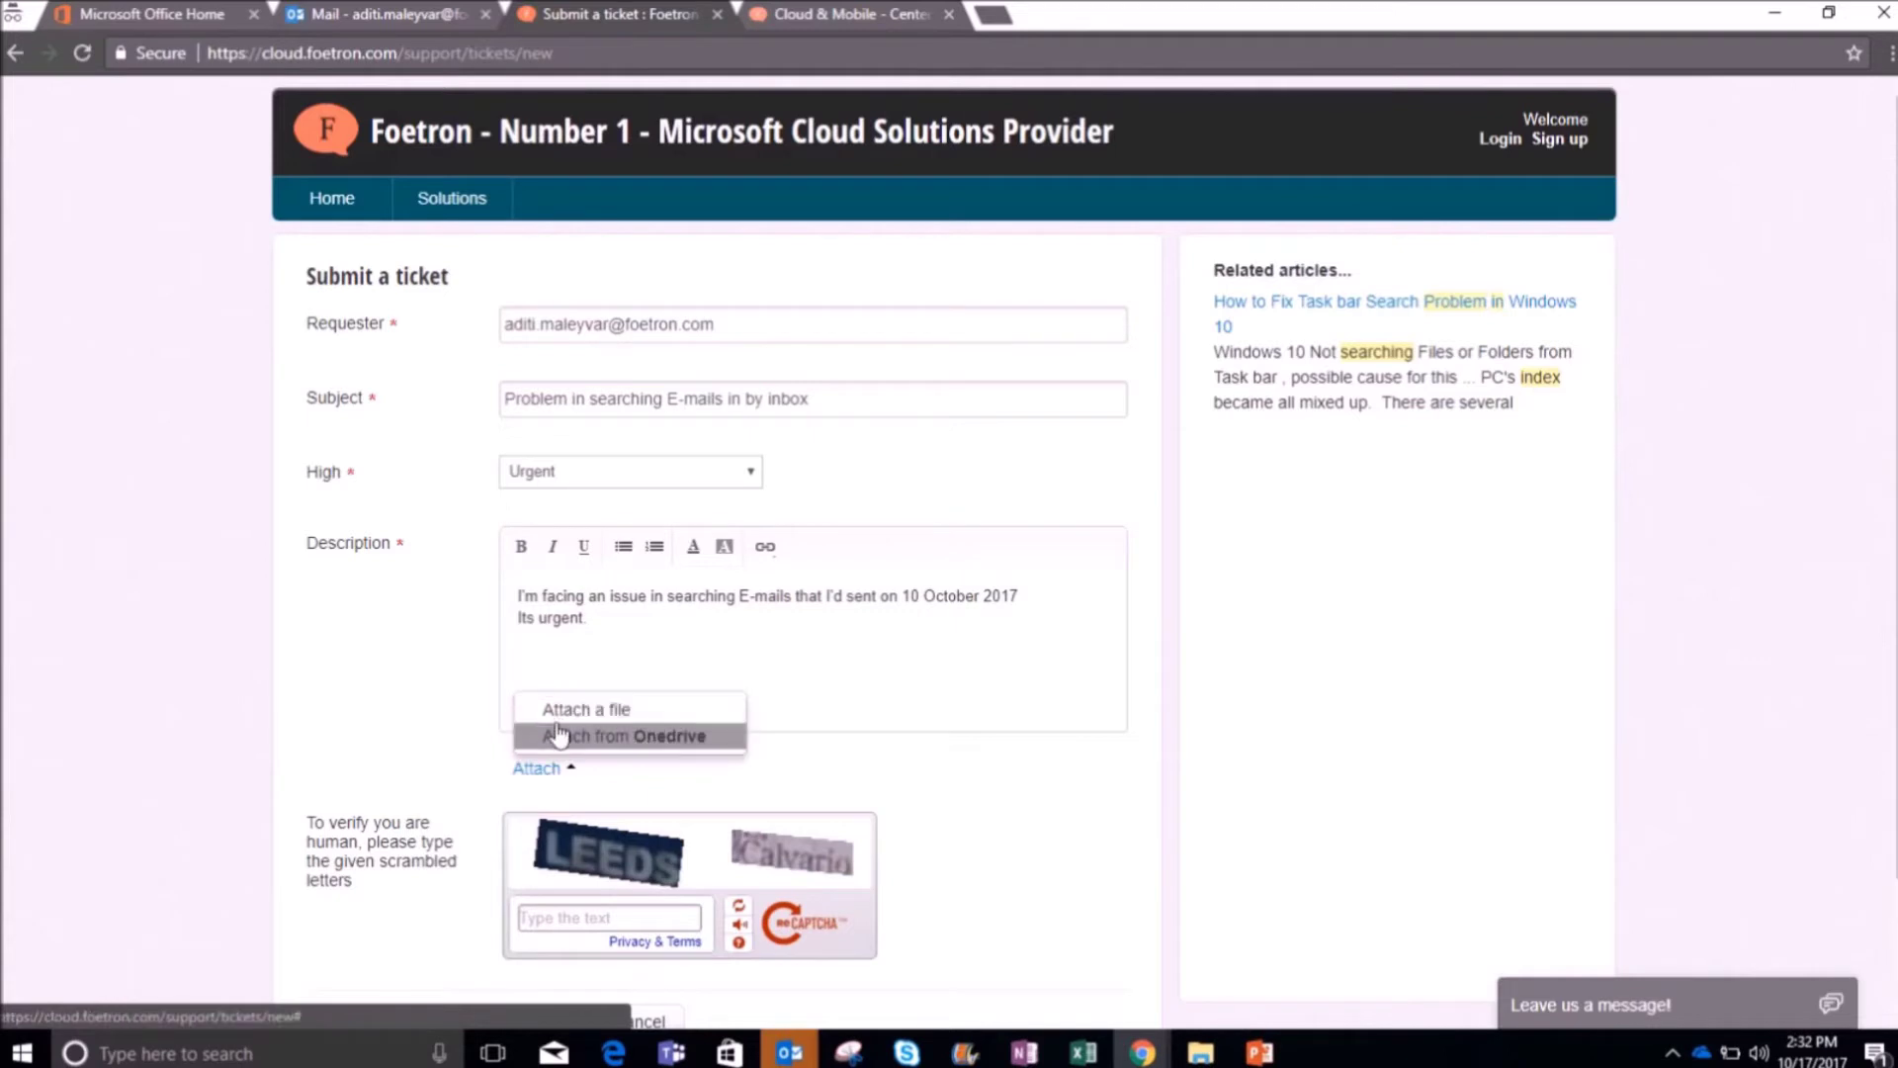
left_click(616, 715)
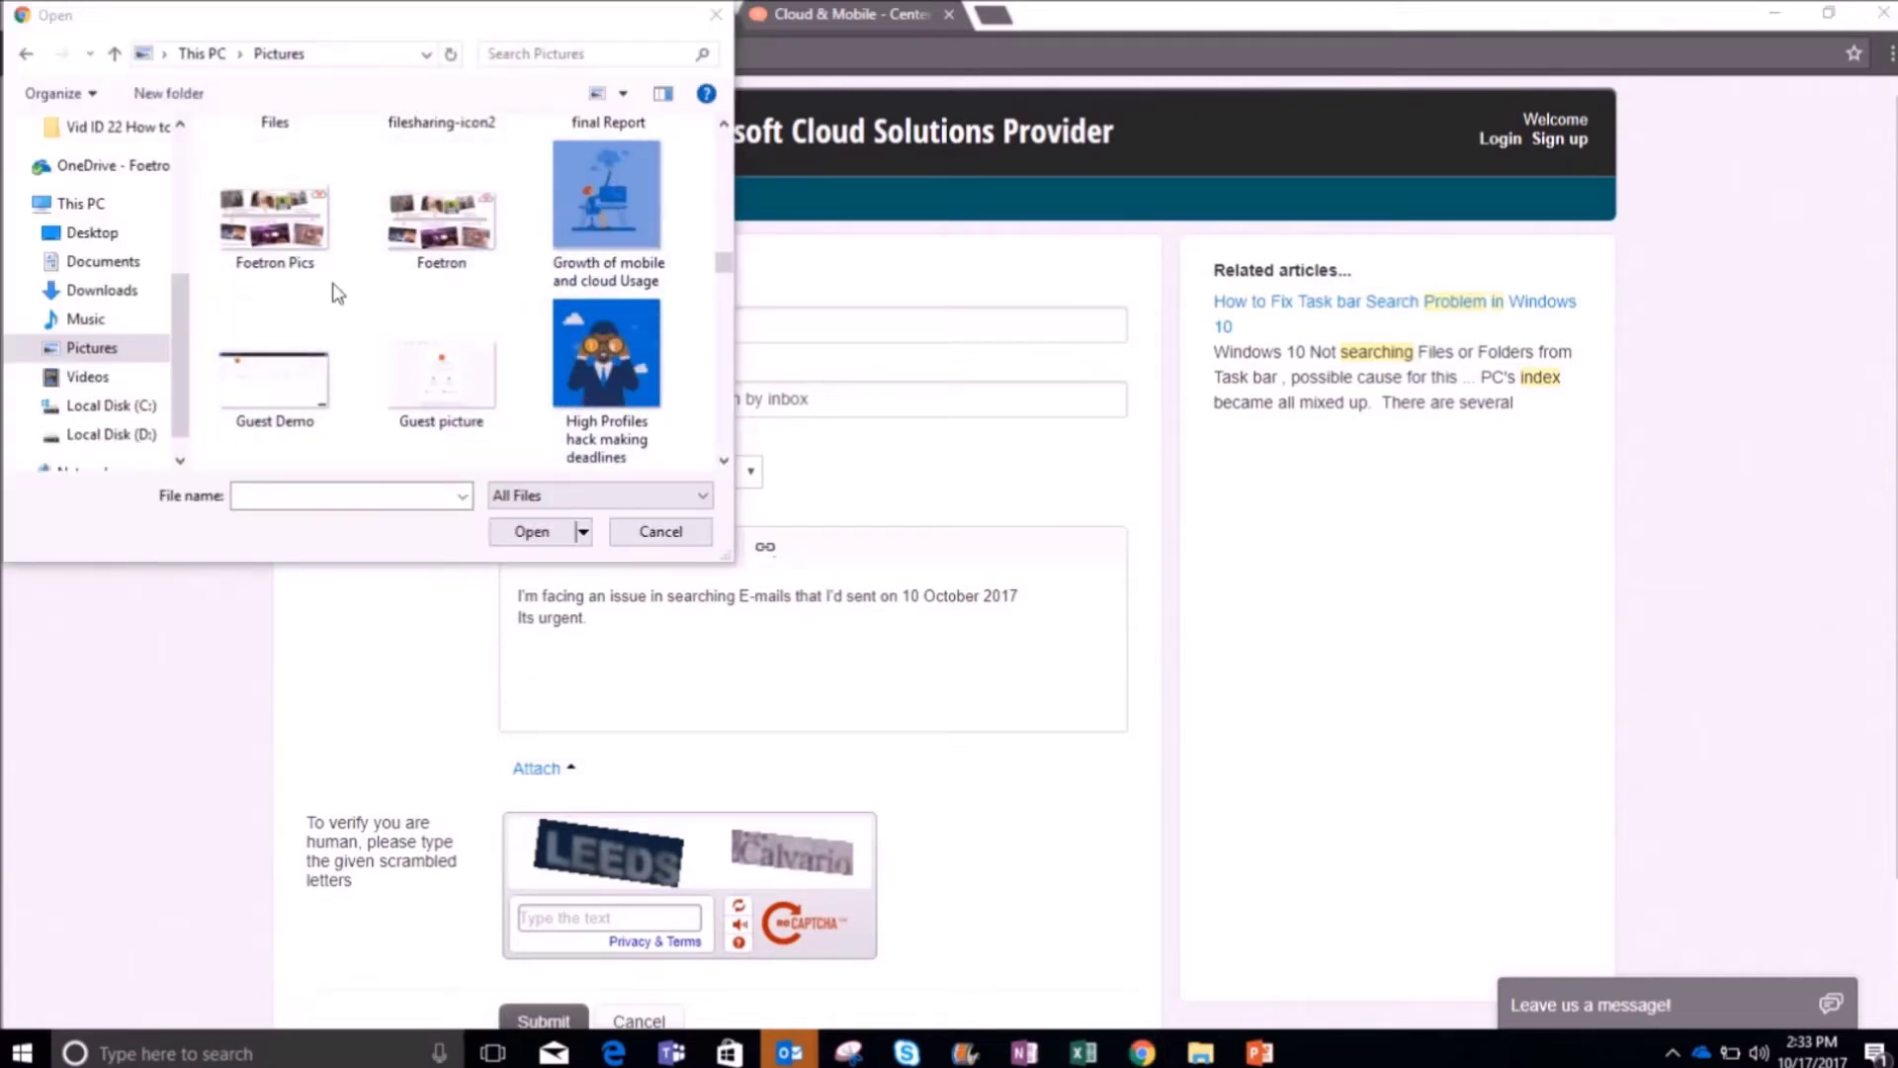
Step: Cancel the attachment, enter the captcha words and submit the ticket without a file
left_click(657, 532)
scroll(603, 642, "down", 2)
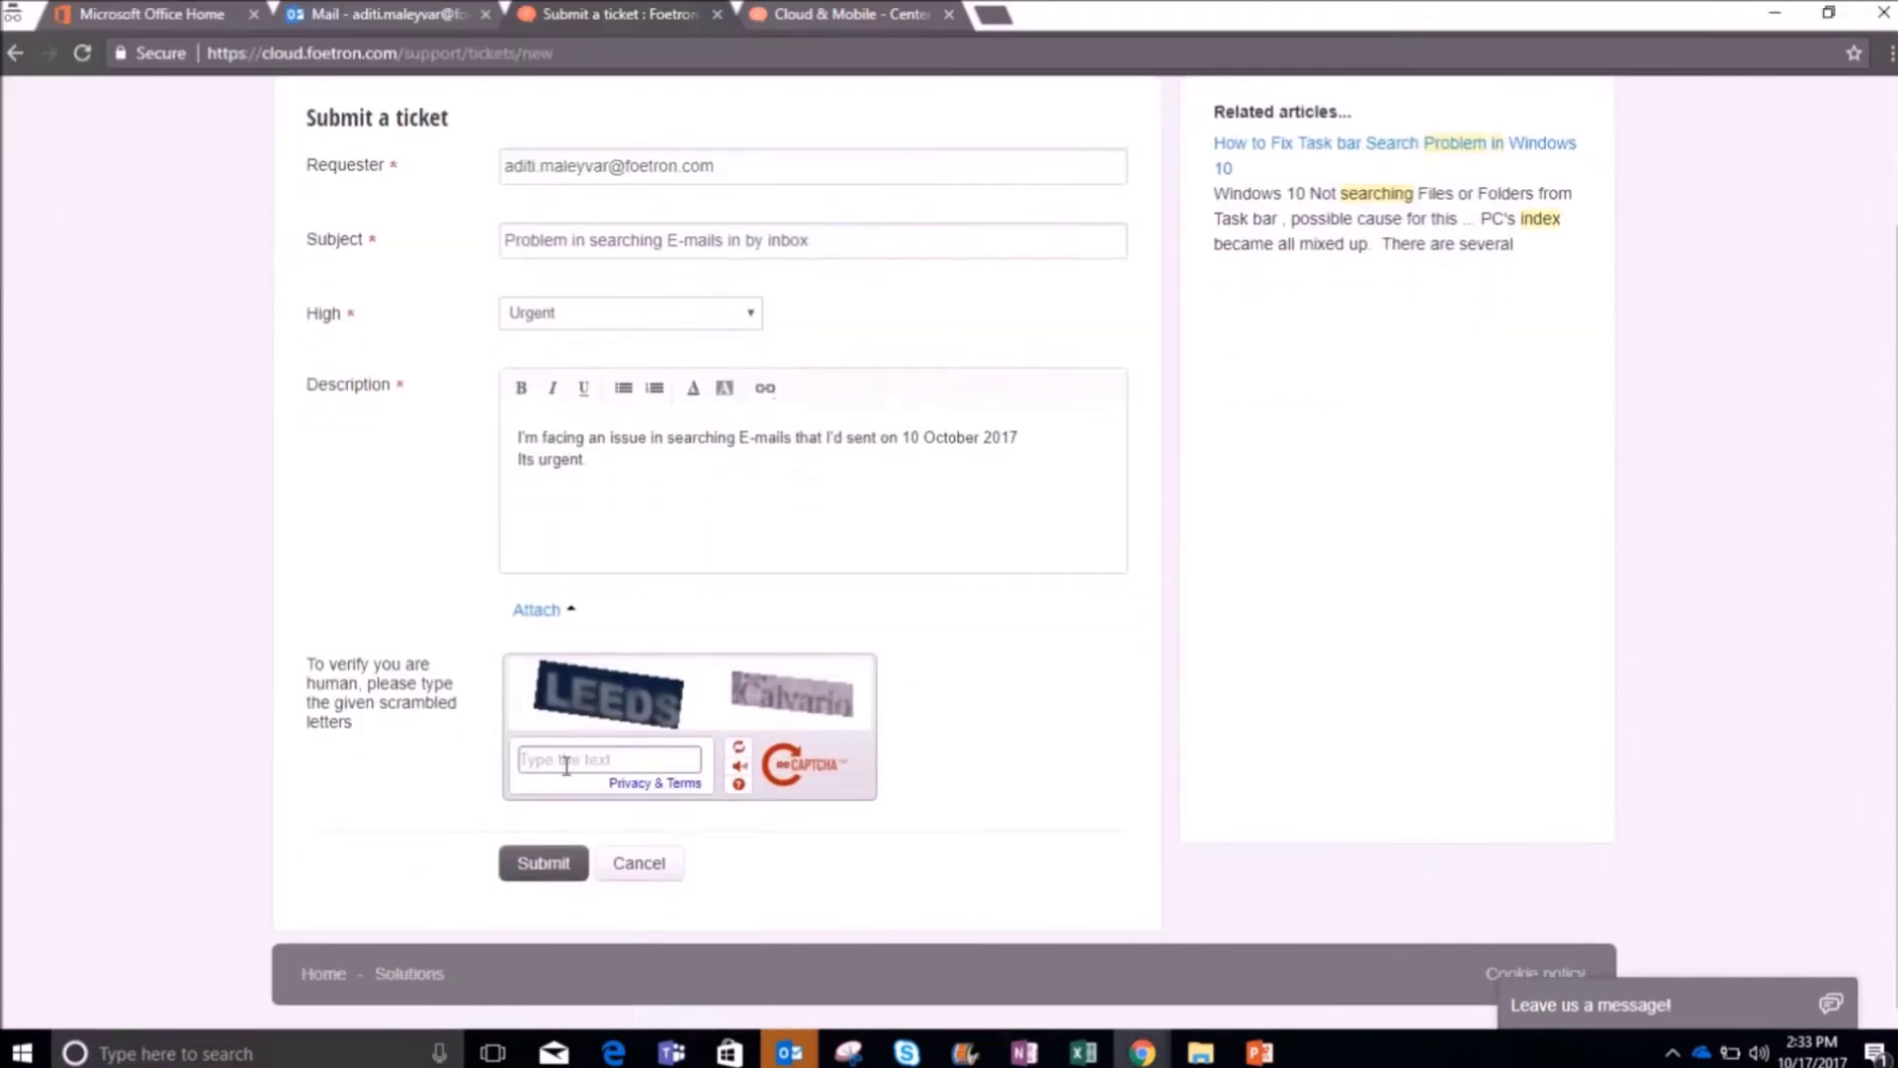
left_click(566, 762)
type("LEEDS Calvario")
left_click(544, 863)
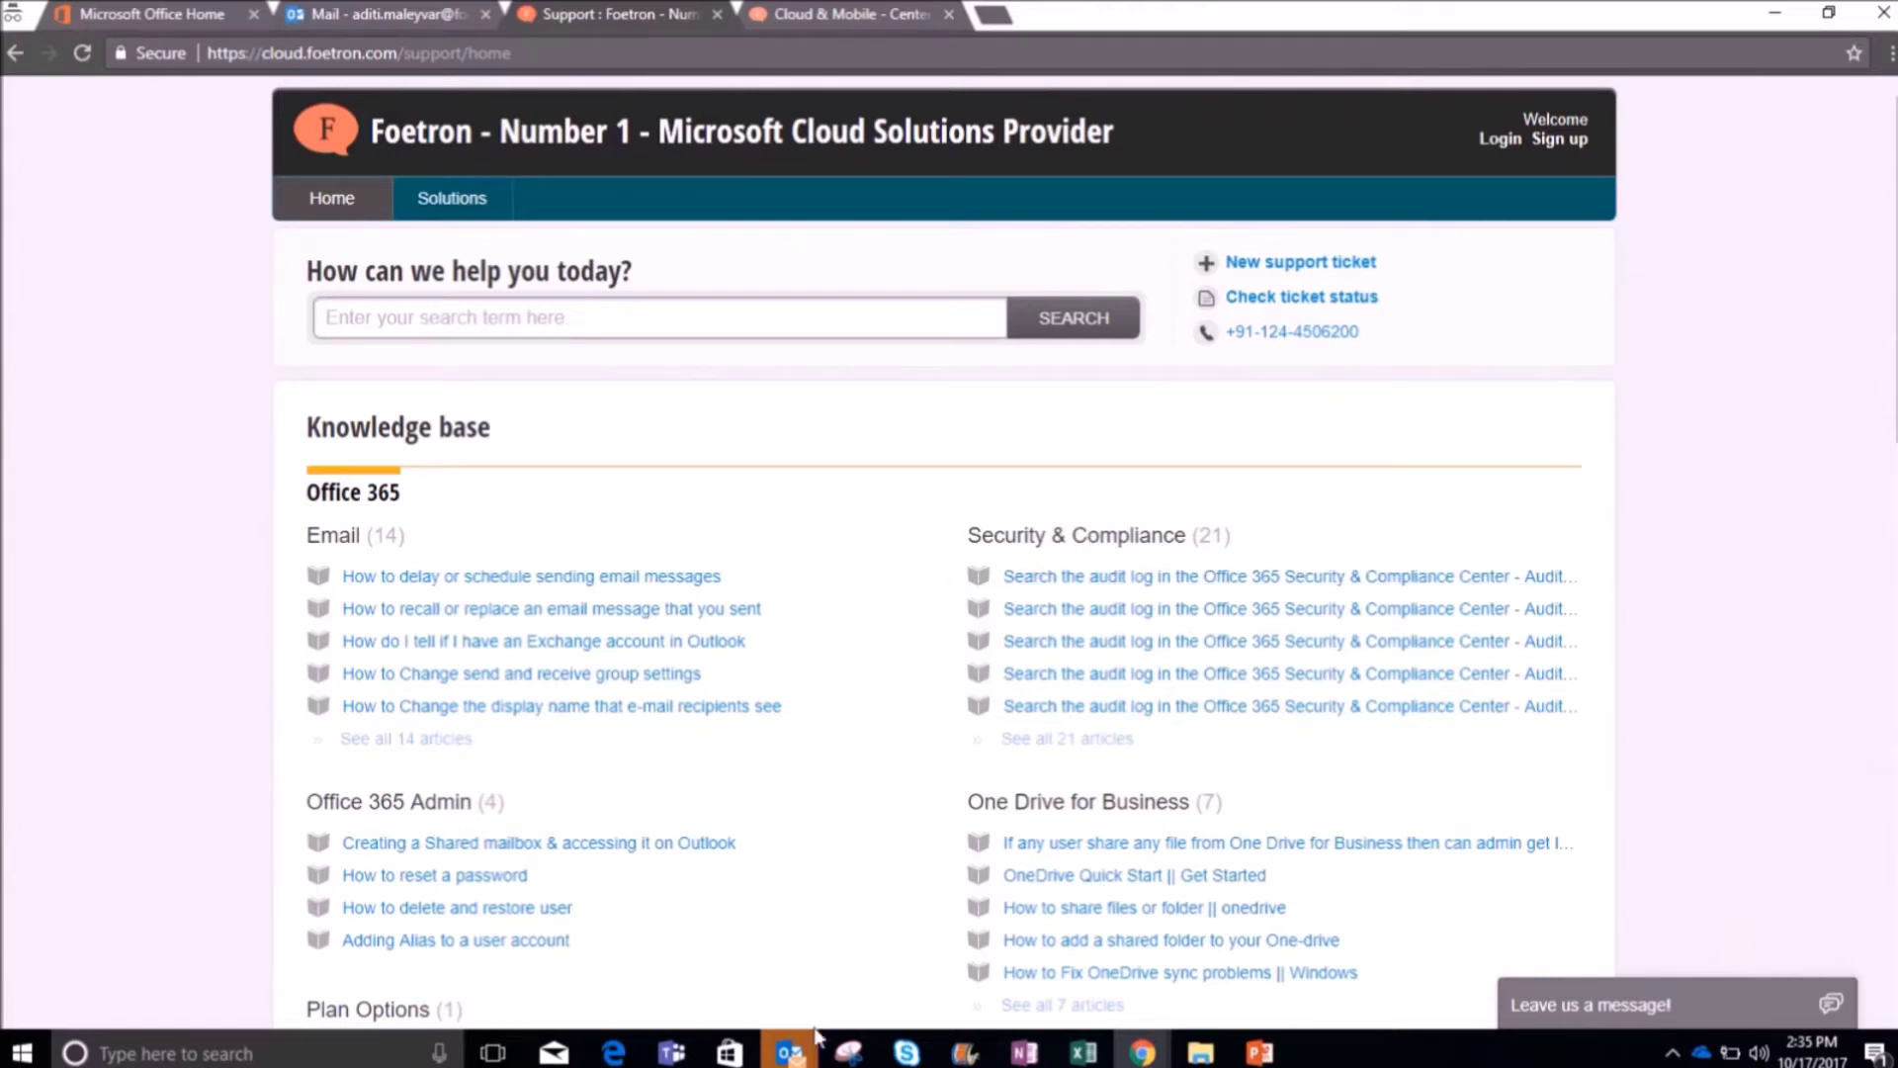
mouse_move(790, 1049)
left_click(681, 860)
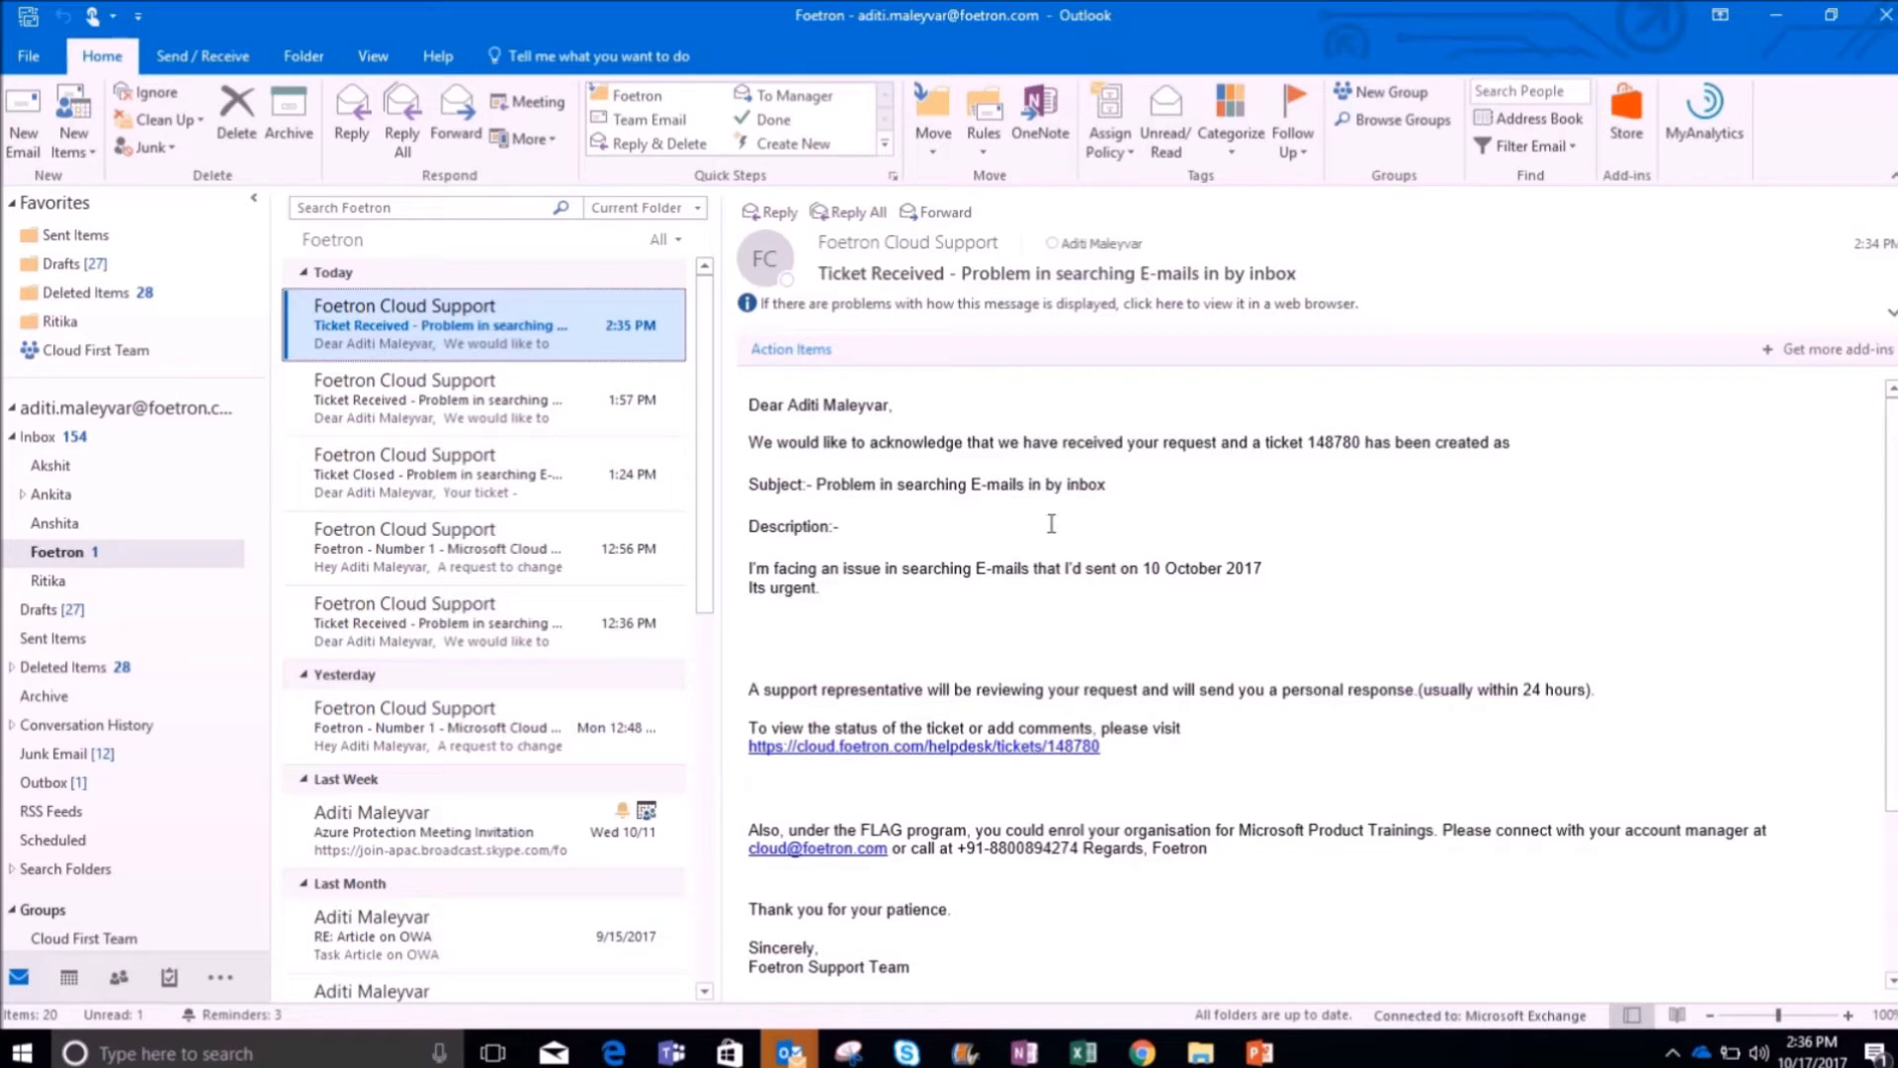
Step: Follow the helpdesk ticket link in the Ticket Received confirmation e-mail
left_click(964, 747)
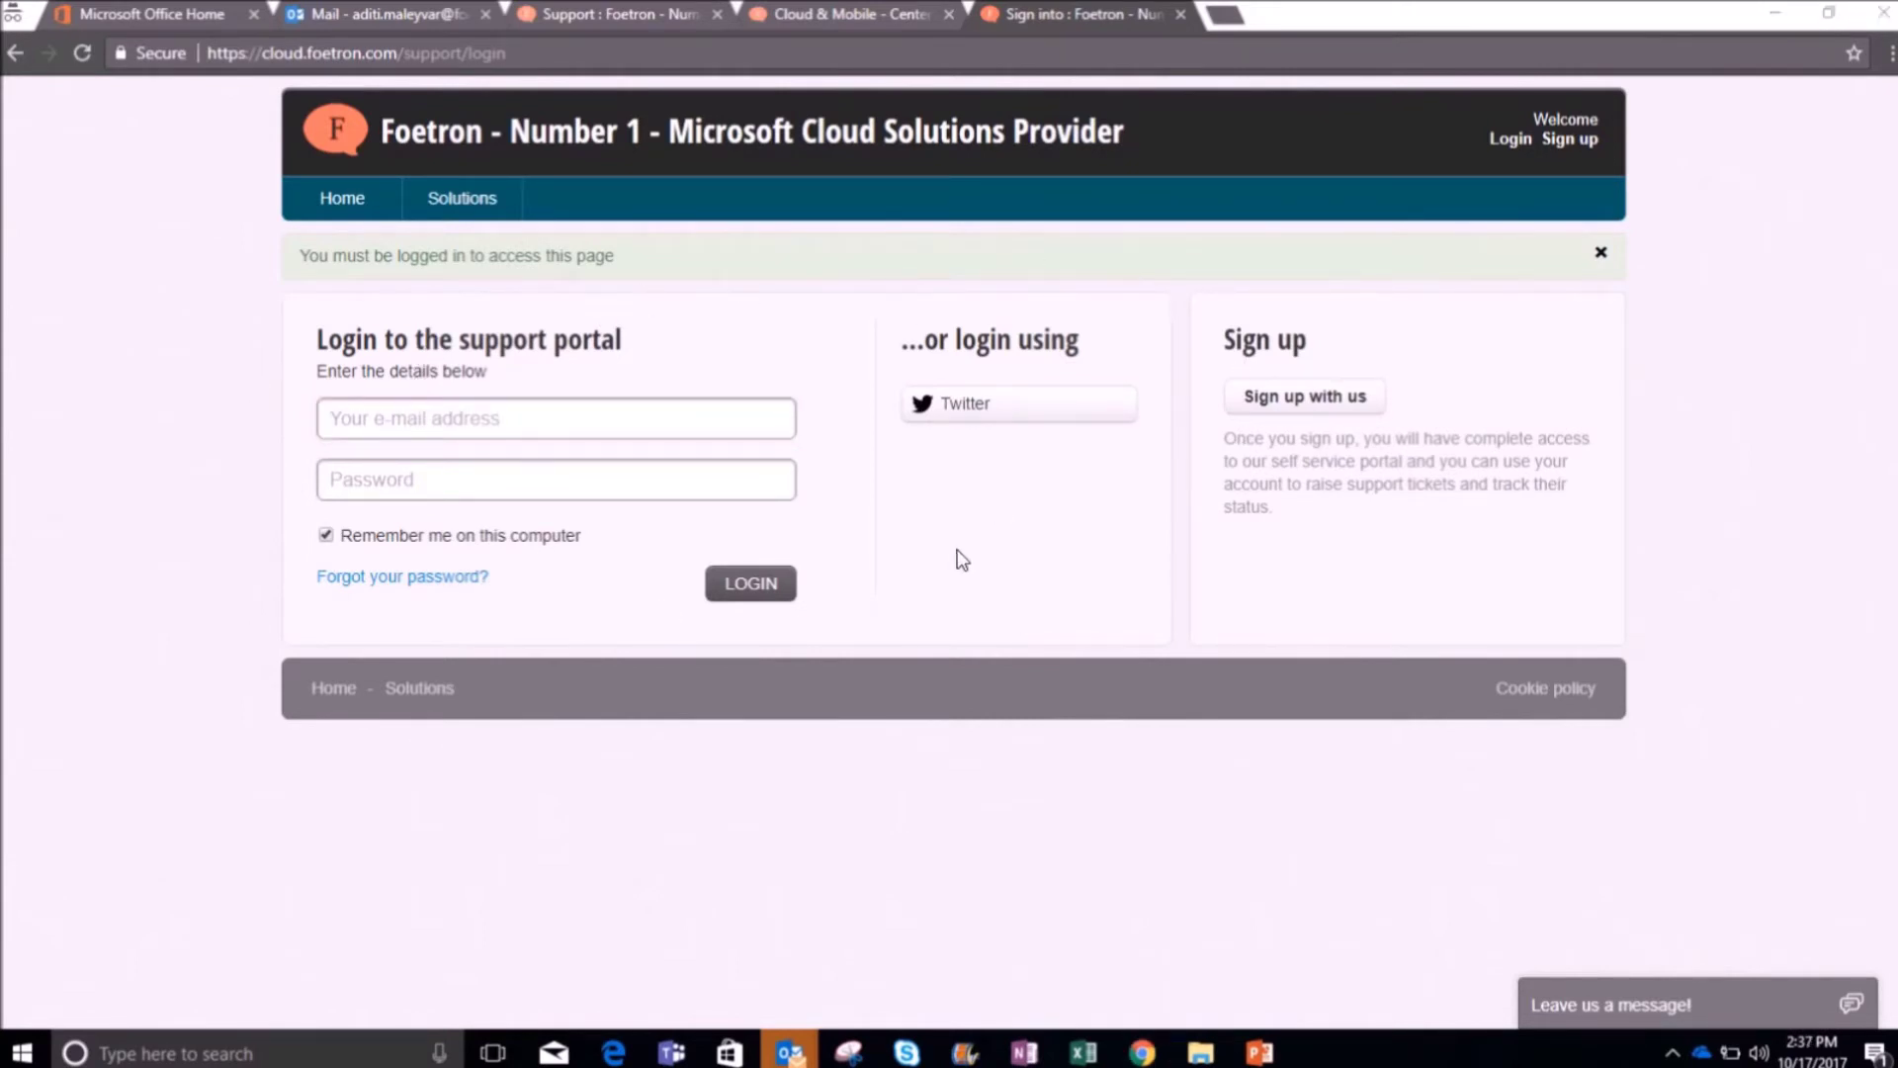
Step: Enter the account e-mail and password on the portal login page and attempt LOGIN
left_click(627, 419)
key("Tab")
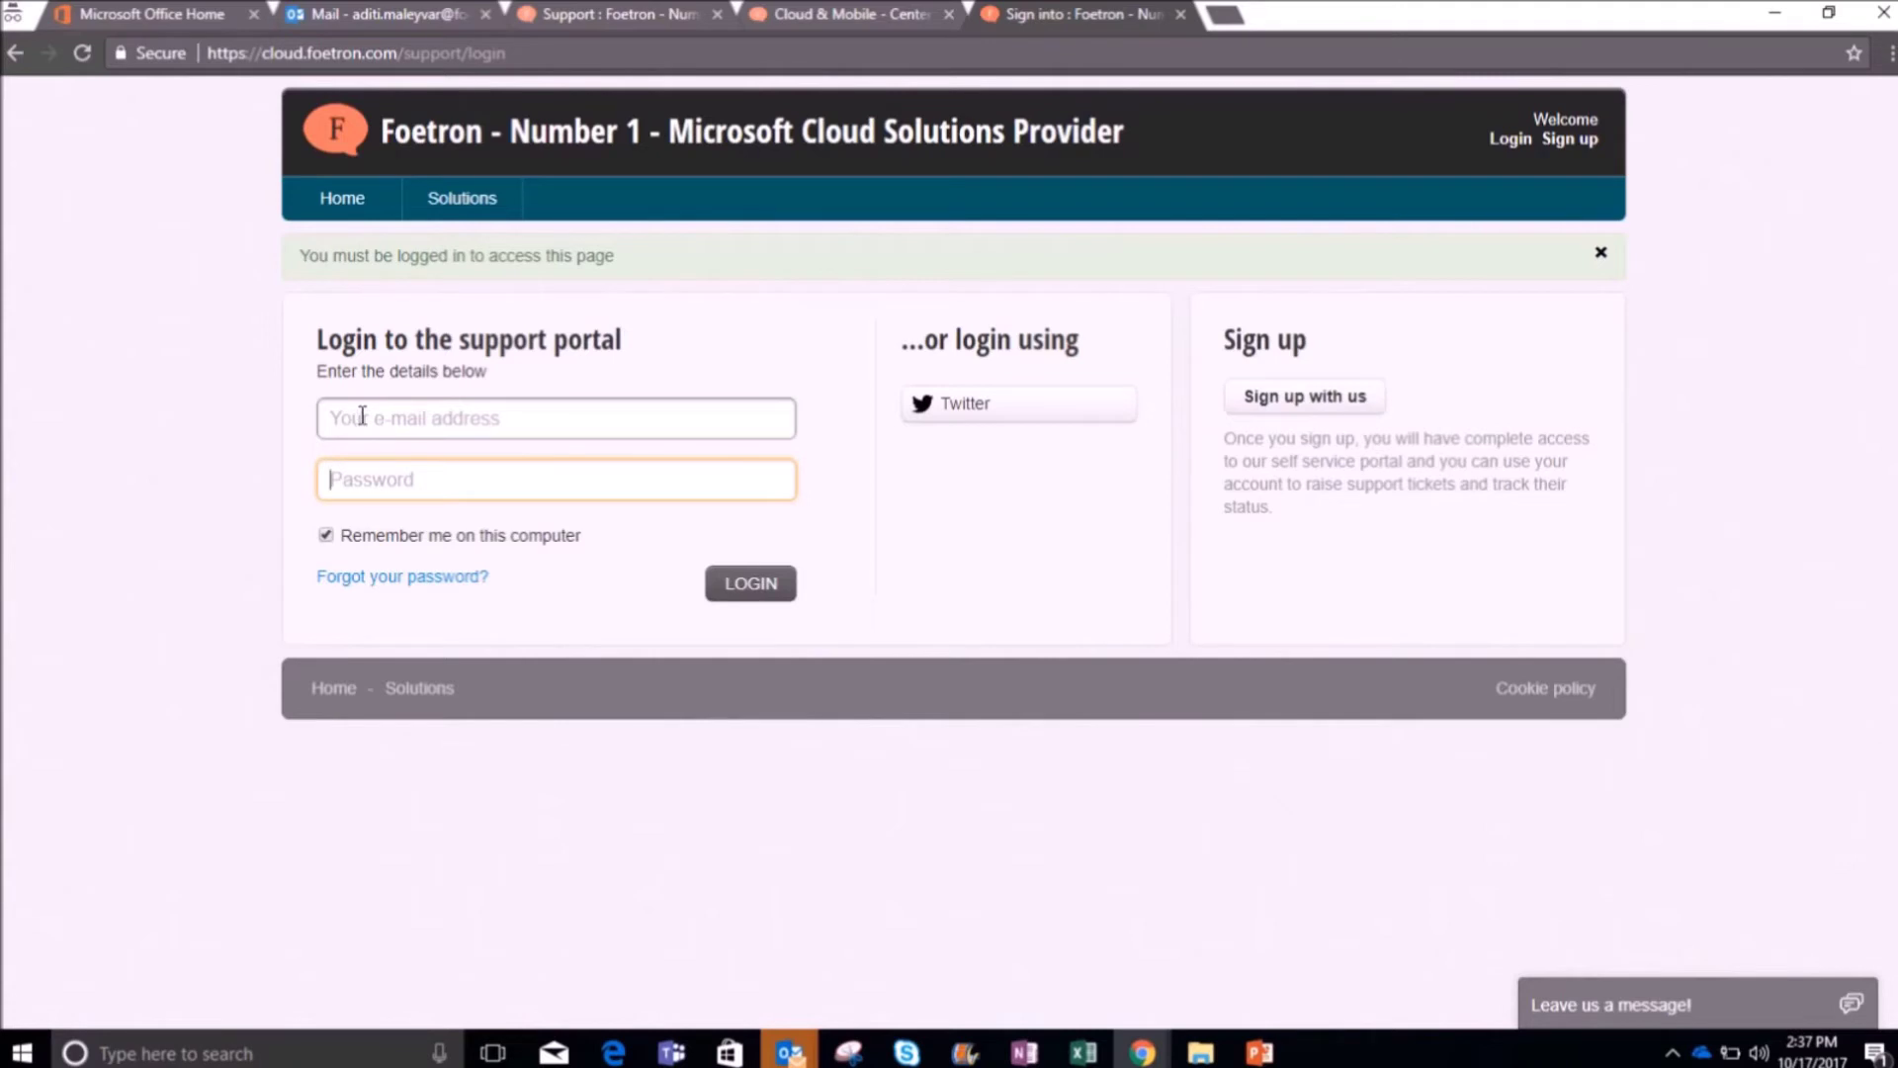
left_click(420, 417)
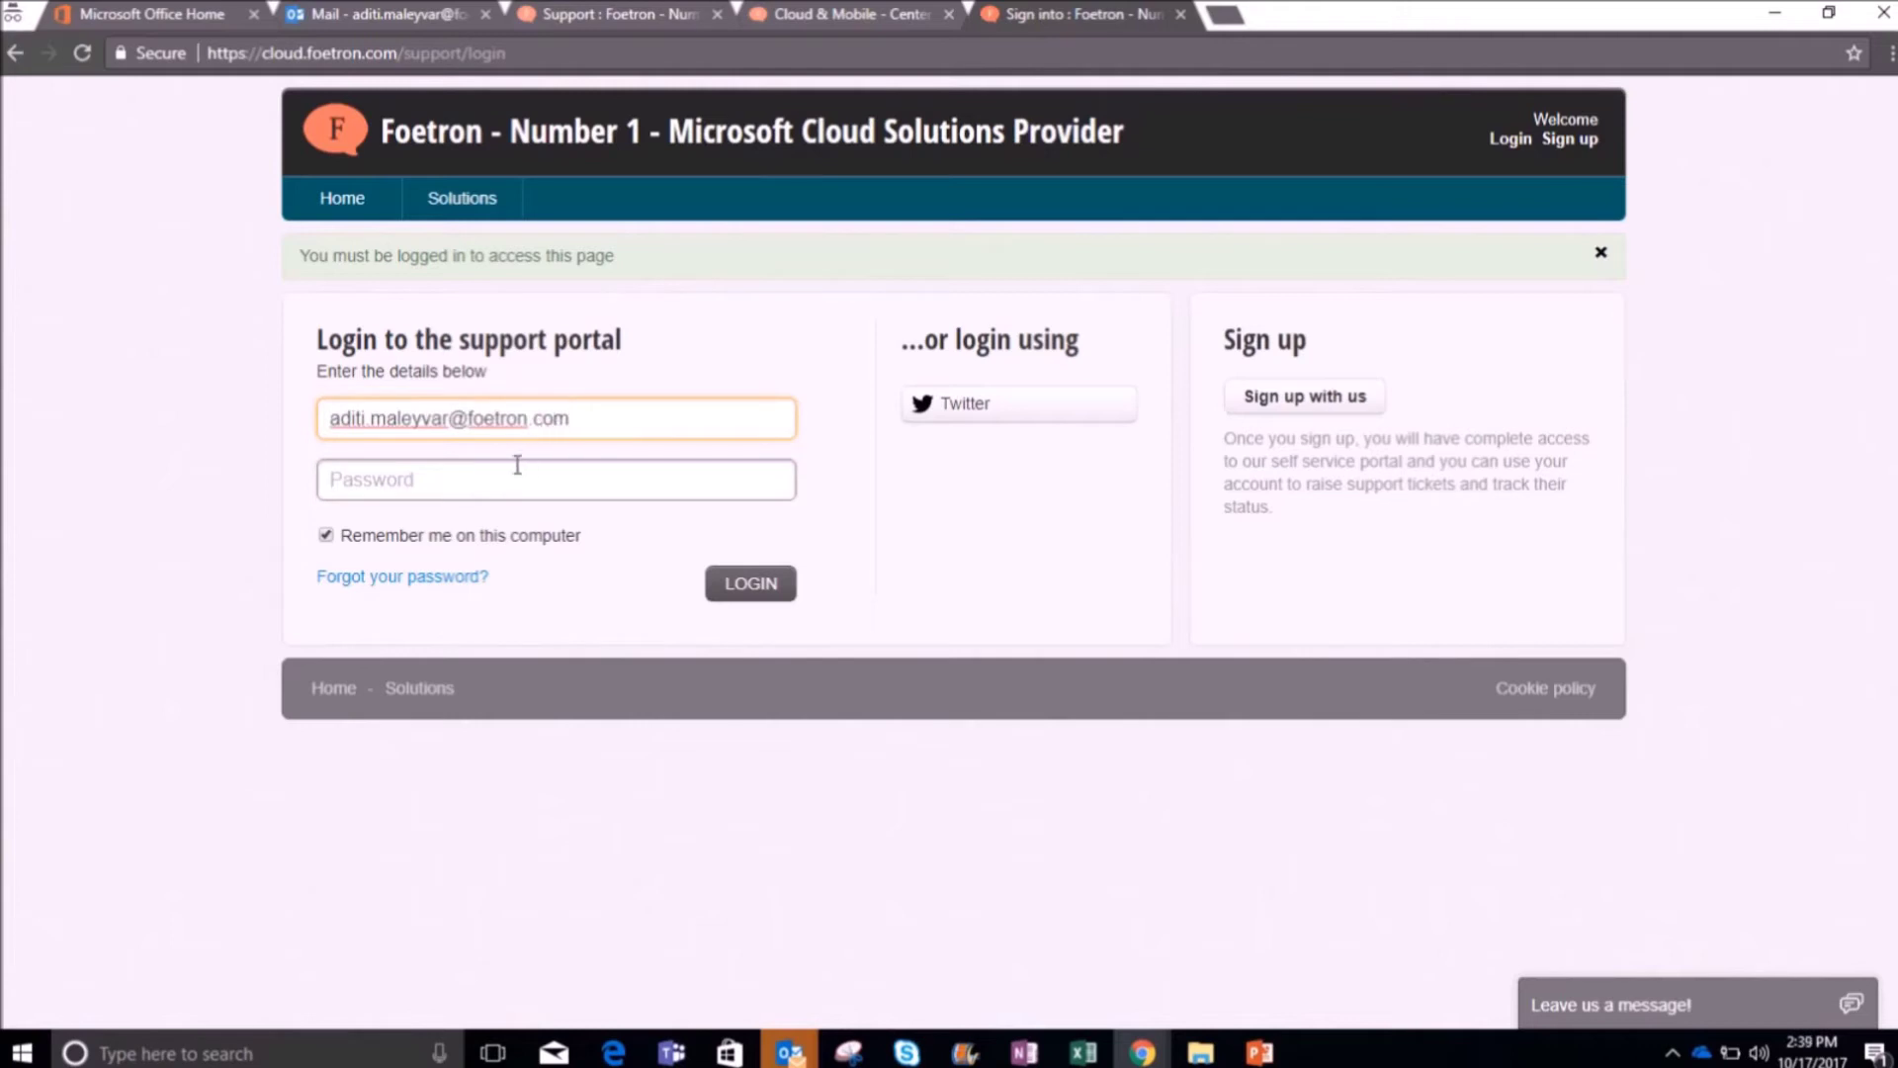
left_click(502, 478)
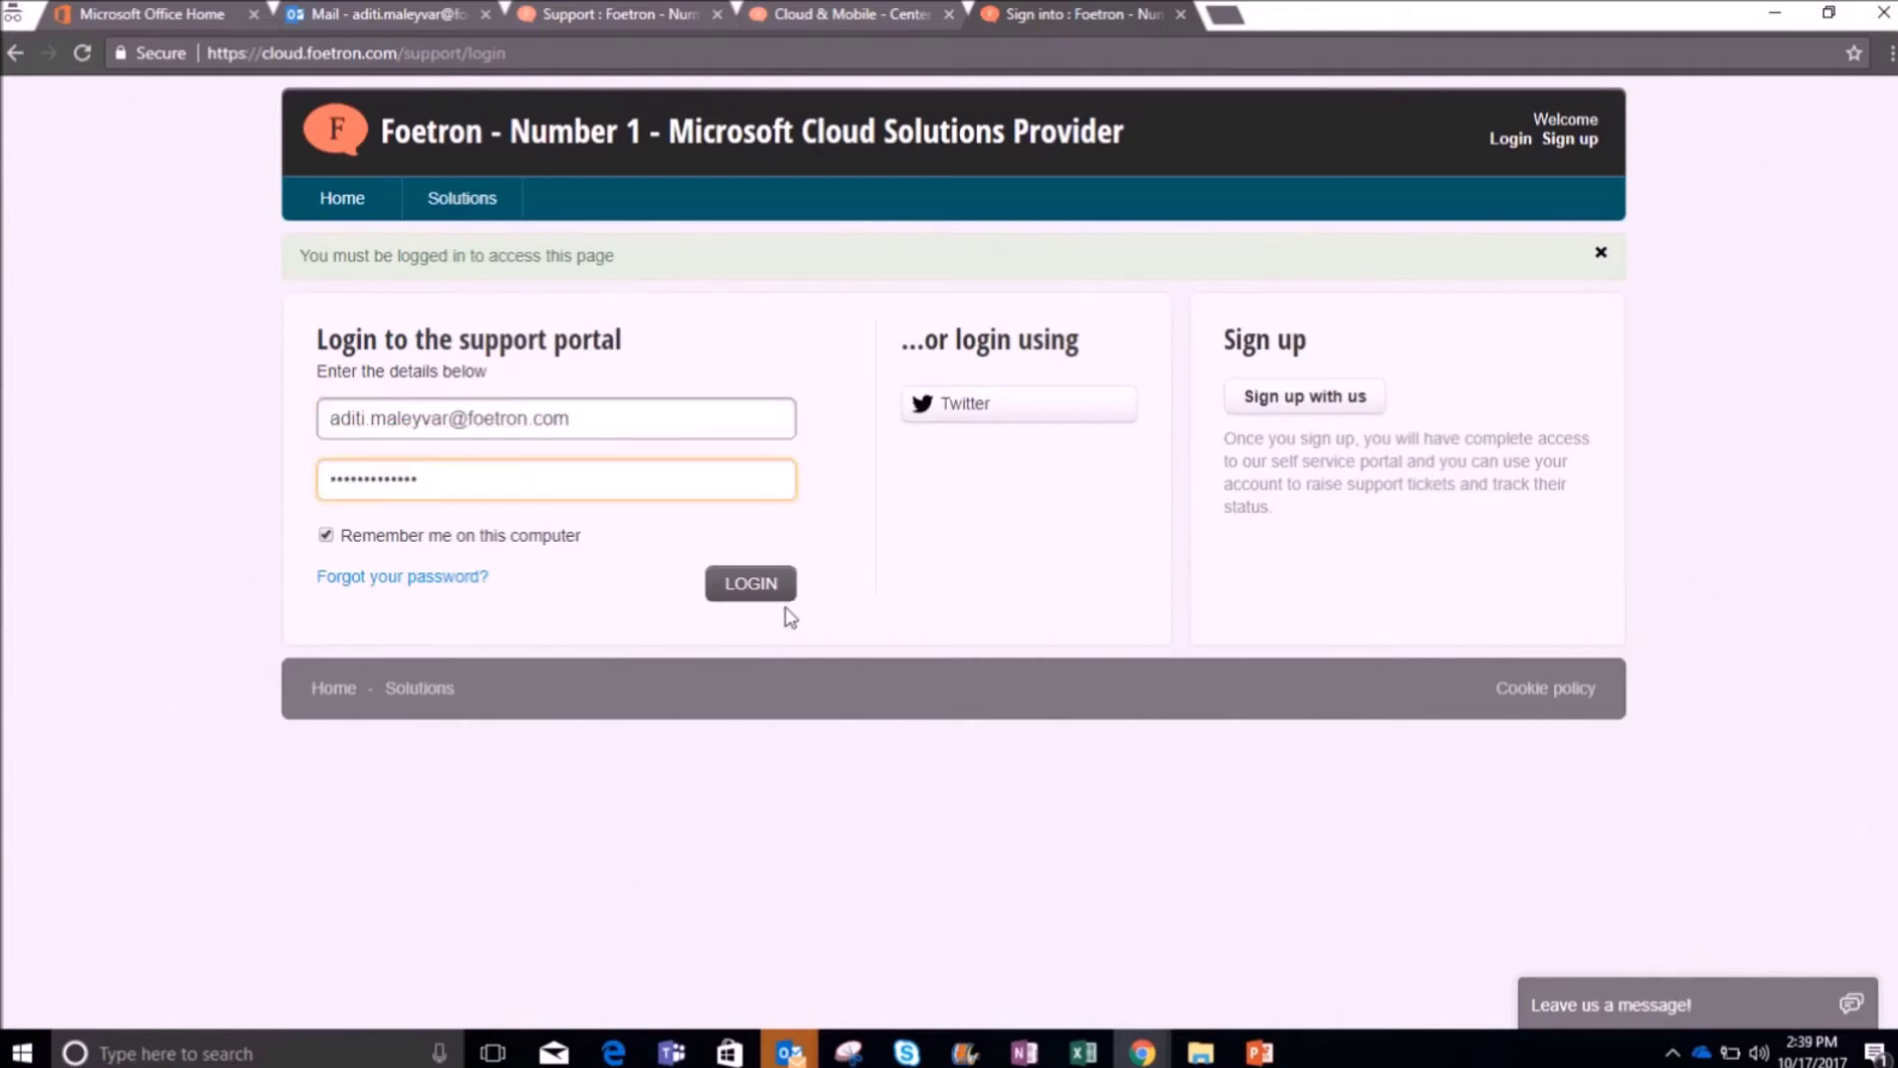
left_click(775, 583)
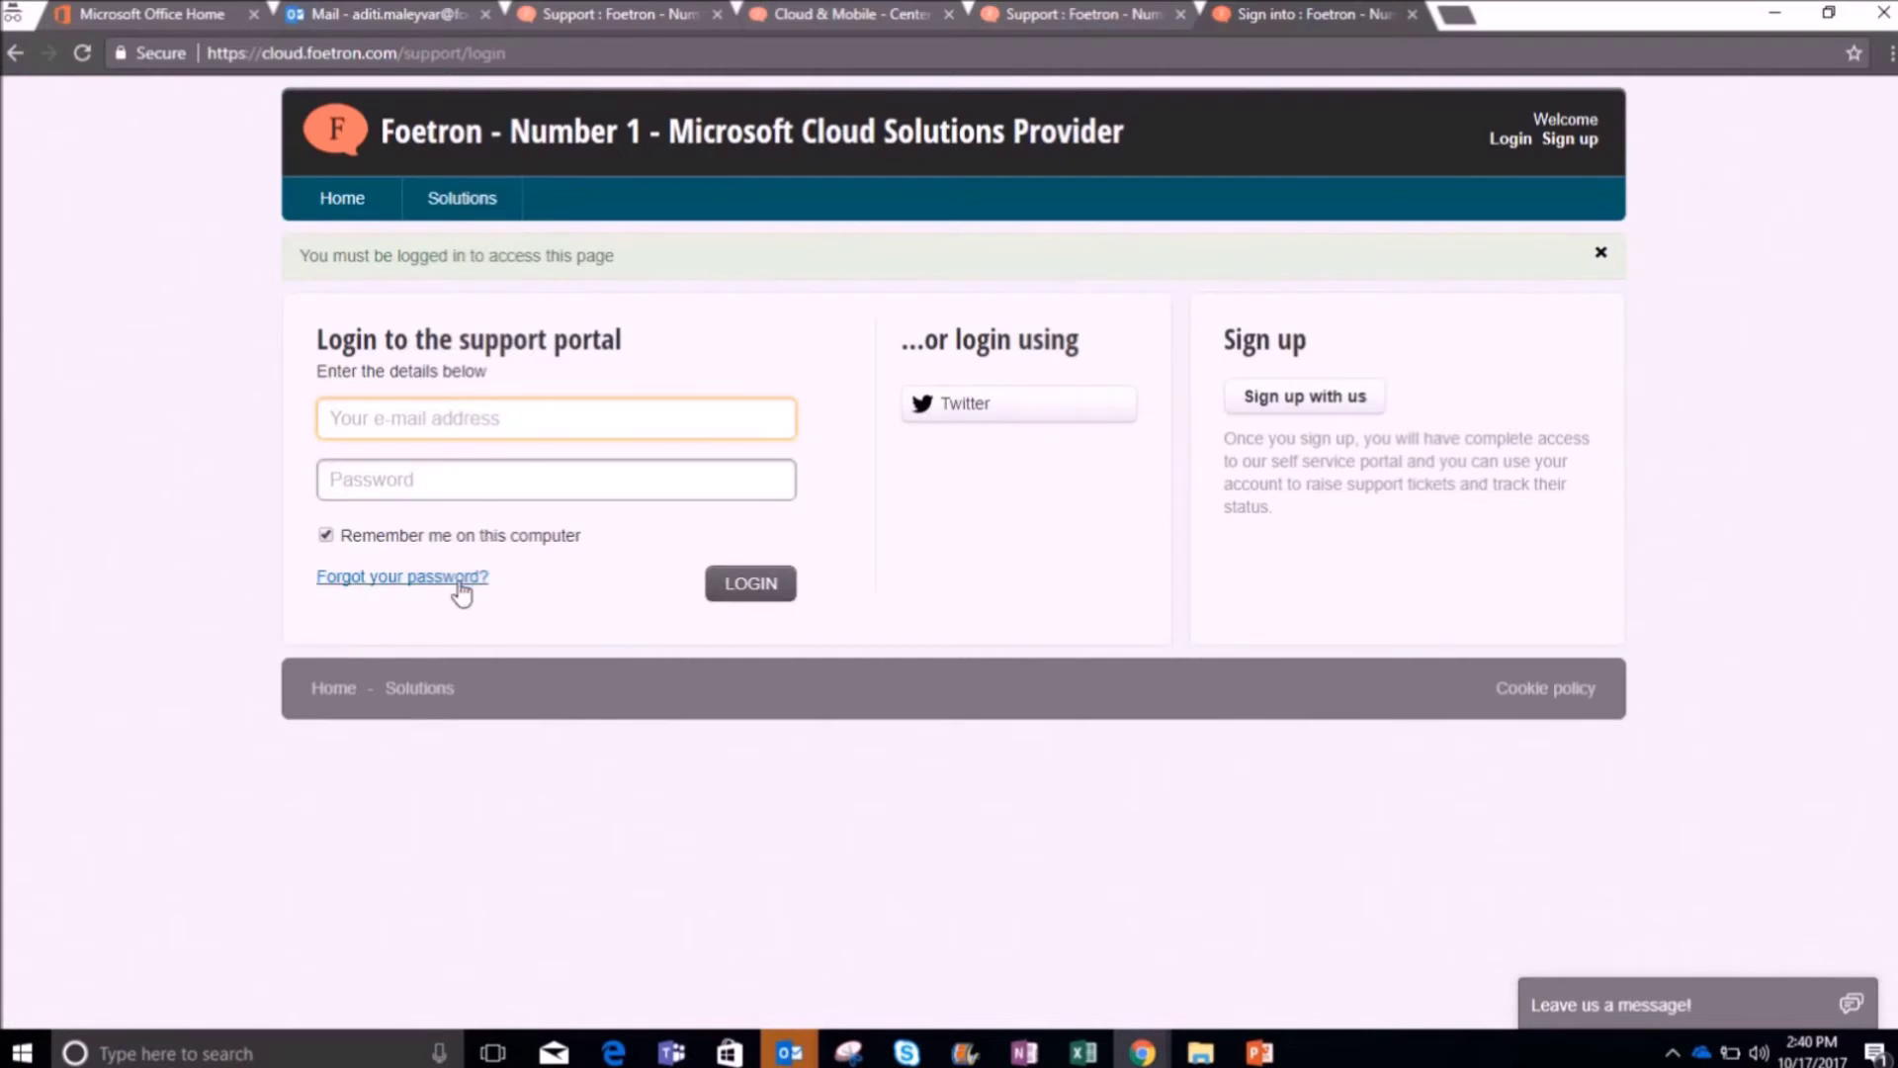
Step: Use Forgot your password? to have reset instructions e-mailed to the account
left_click(458, 581)
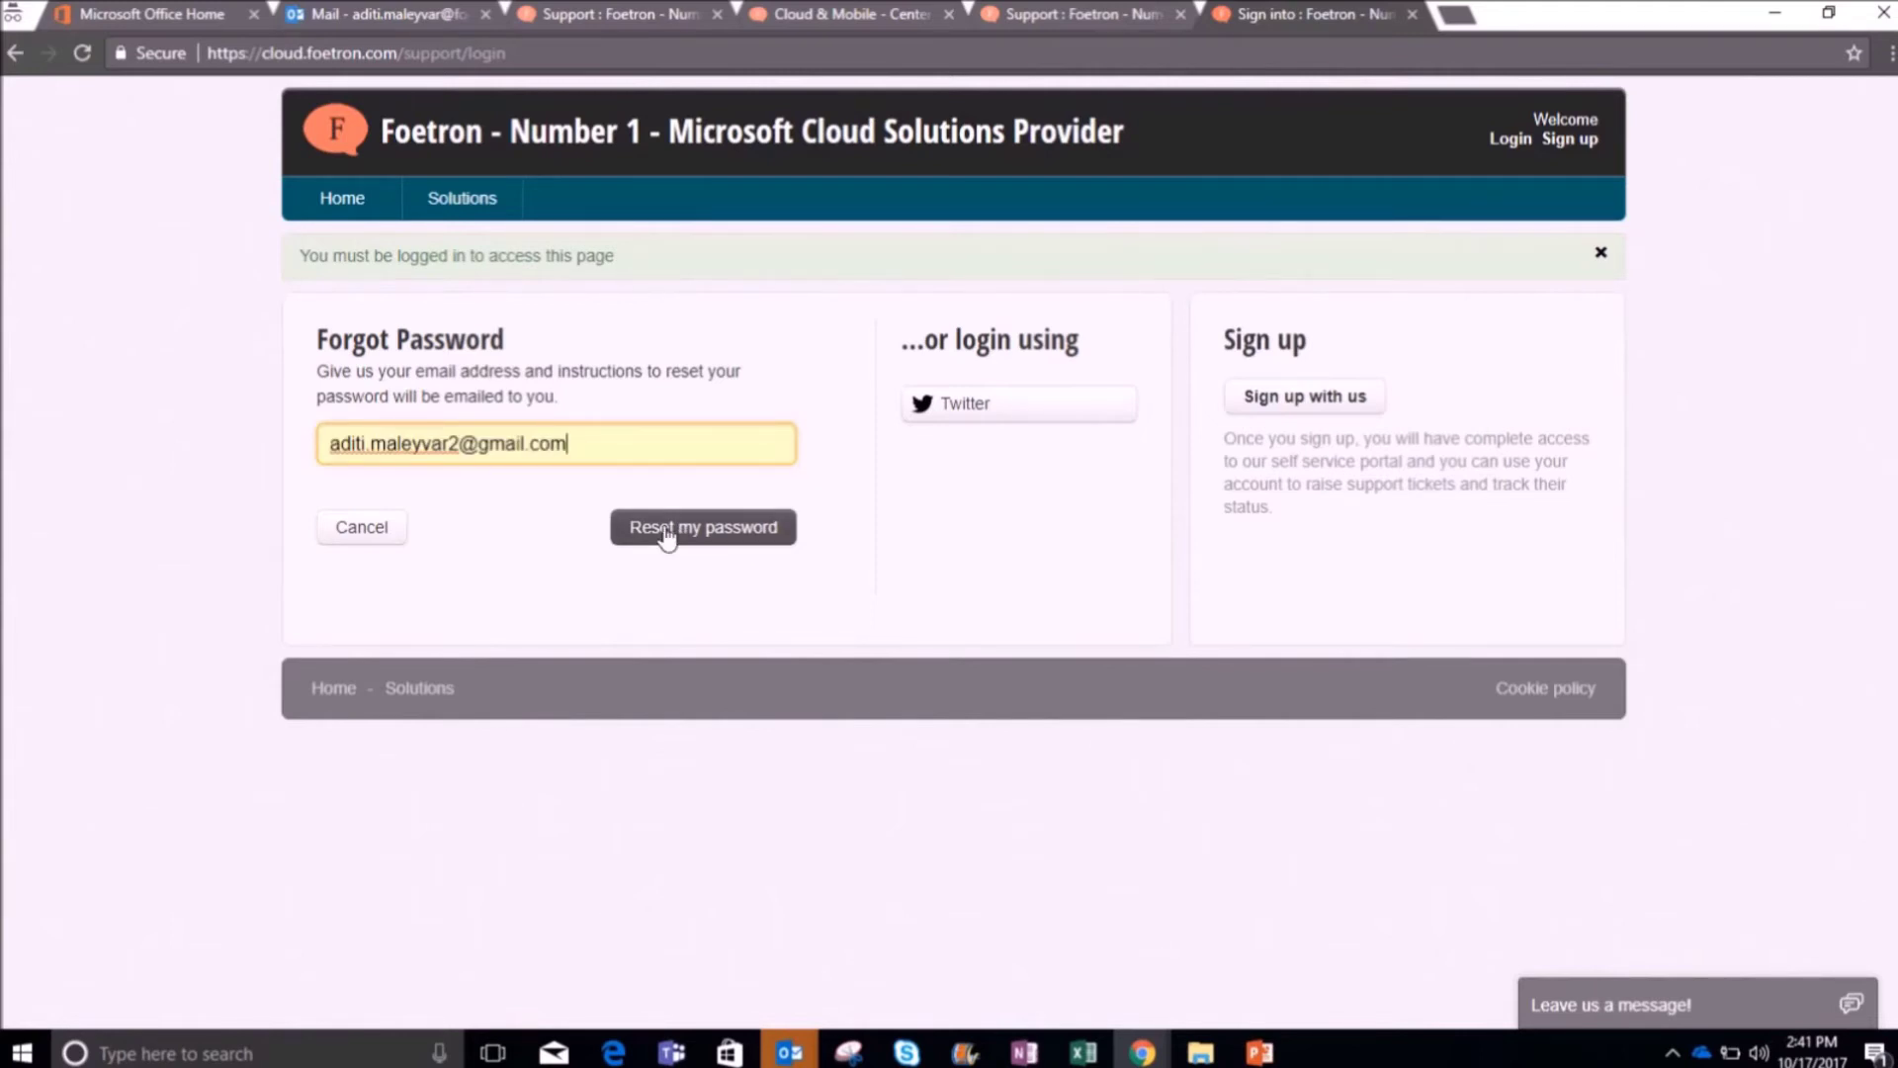
left_click(667, 532)
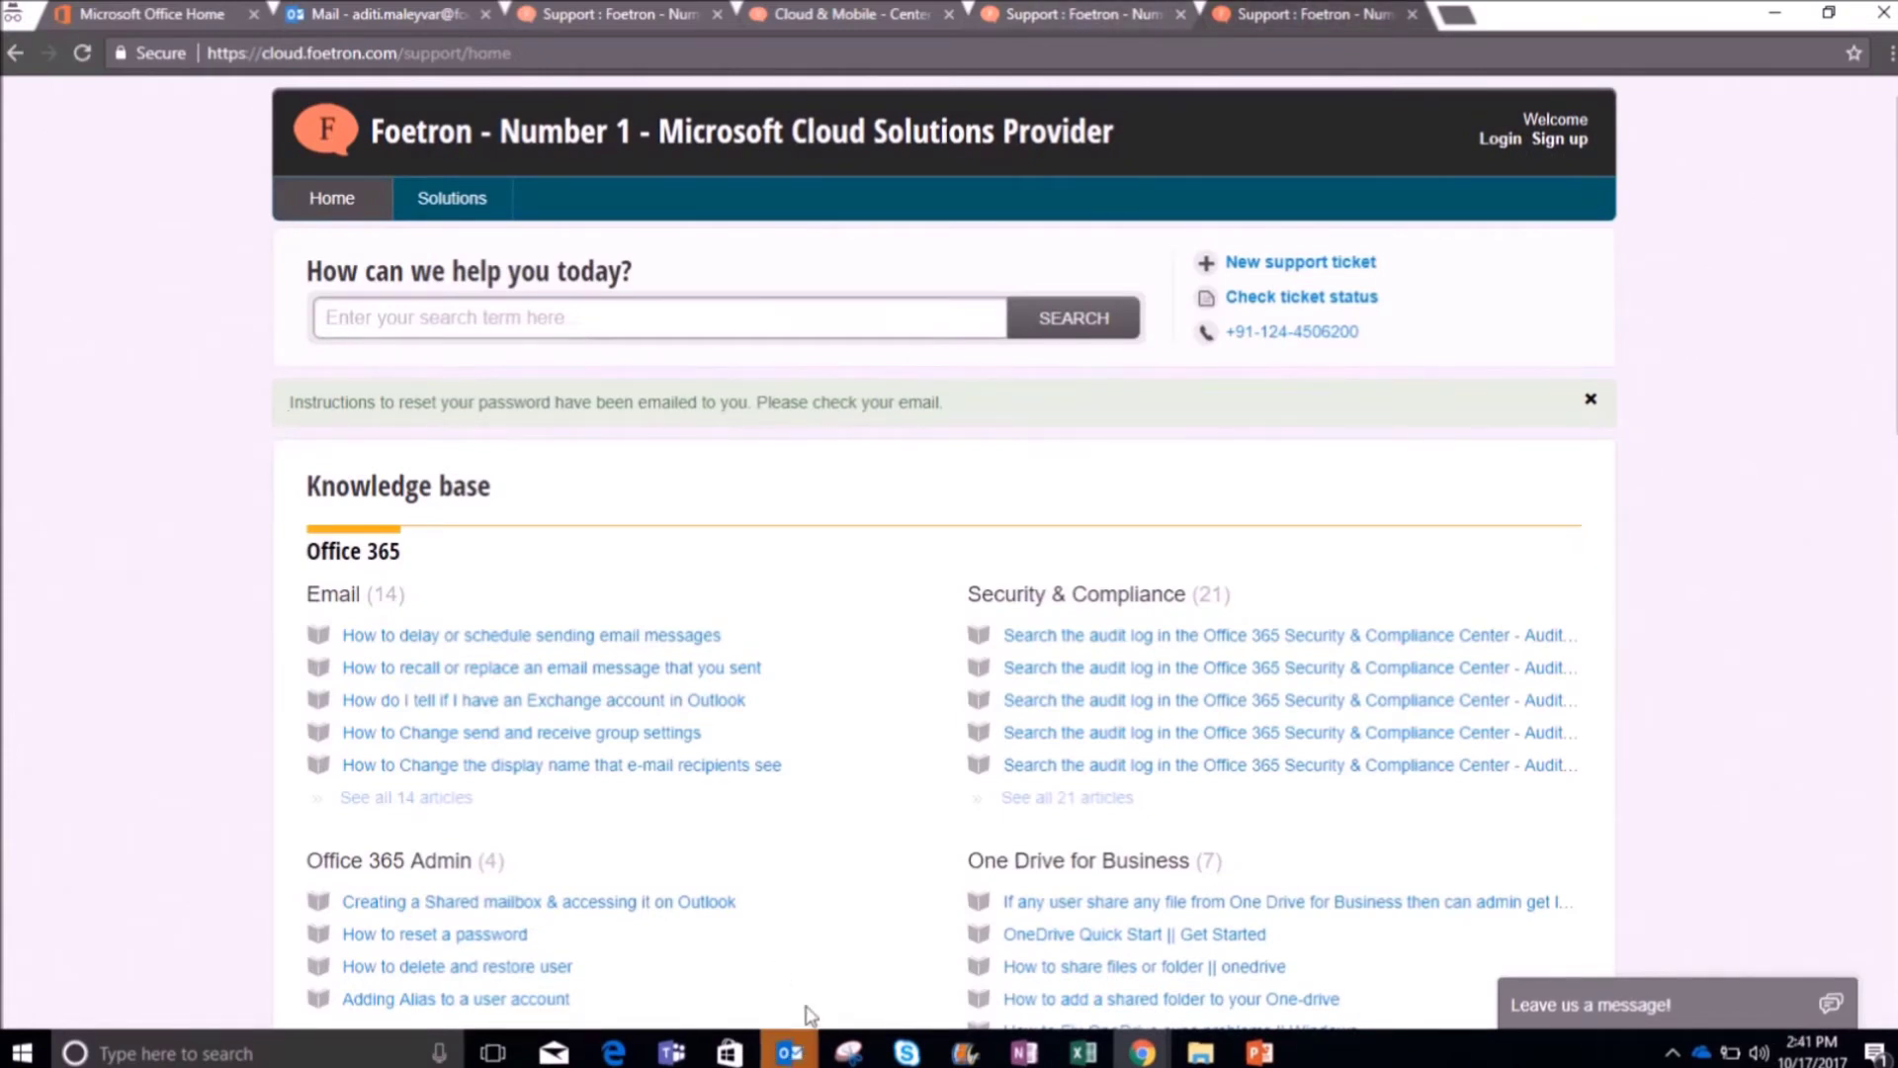
left_click(790, 1053)
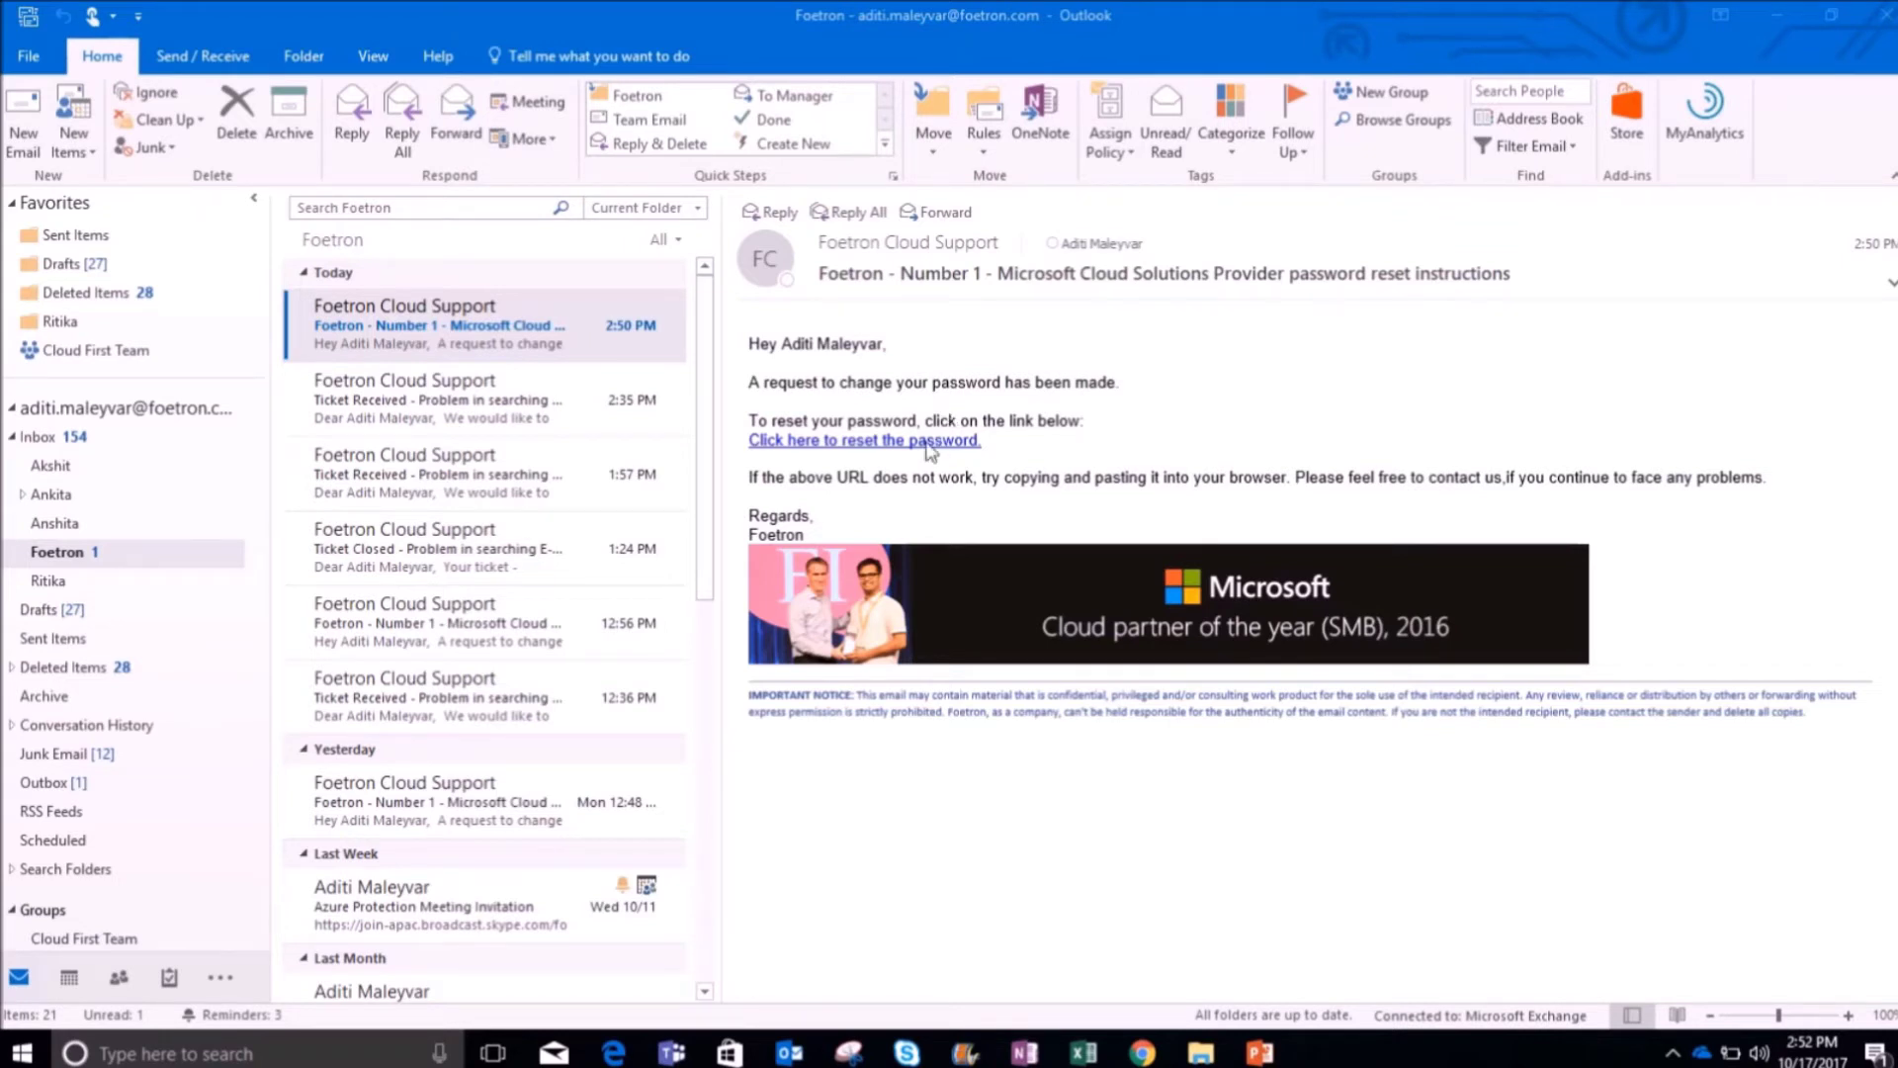
Step: Follow the 'Click here to reset the password' link in the reset e-mail
left_click(927, 443)
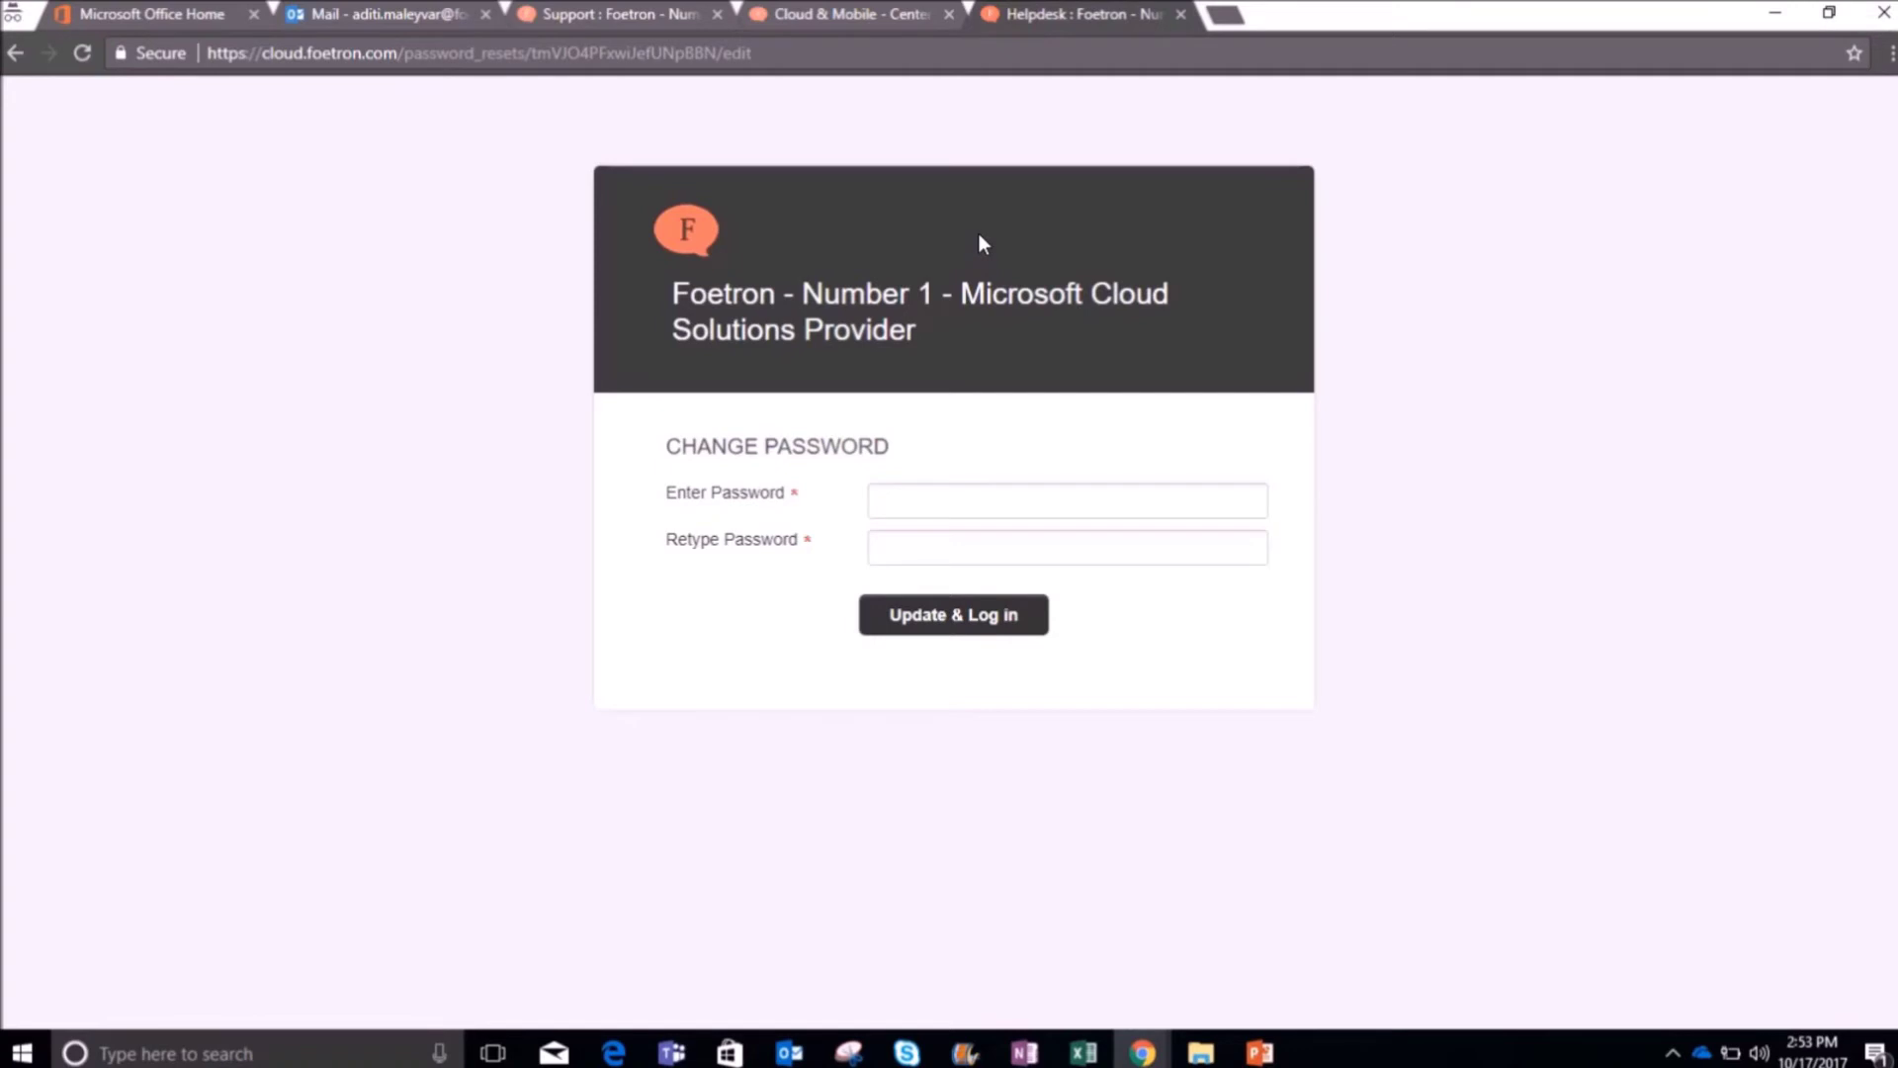
Step: Enter the new password in Enter Password and Retype Password, then Update & Log in
left_click(986, 499)
key("ctrl+v")
left_click(944, 542)
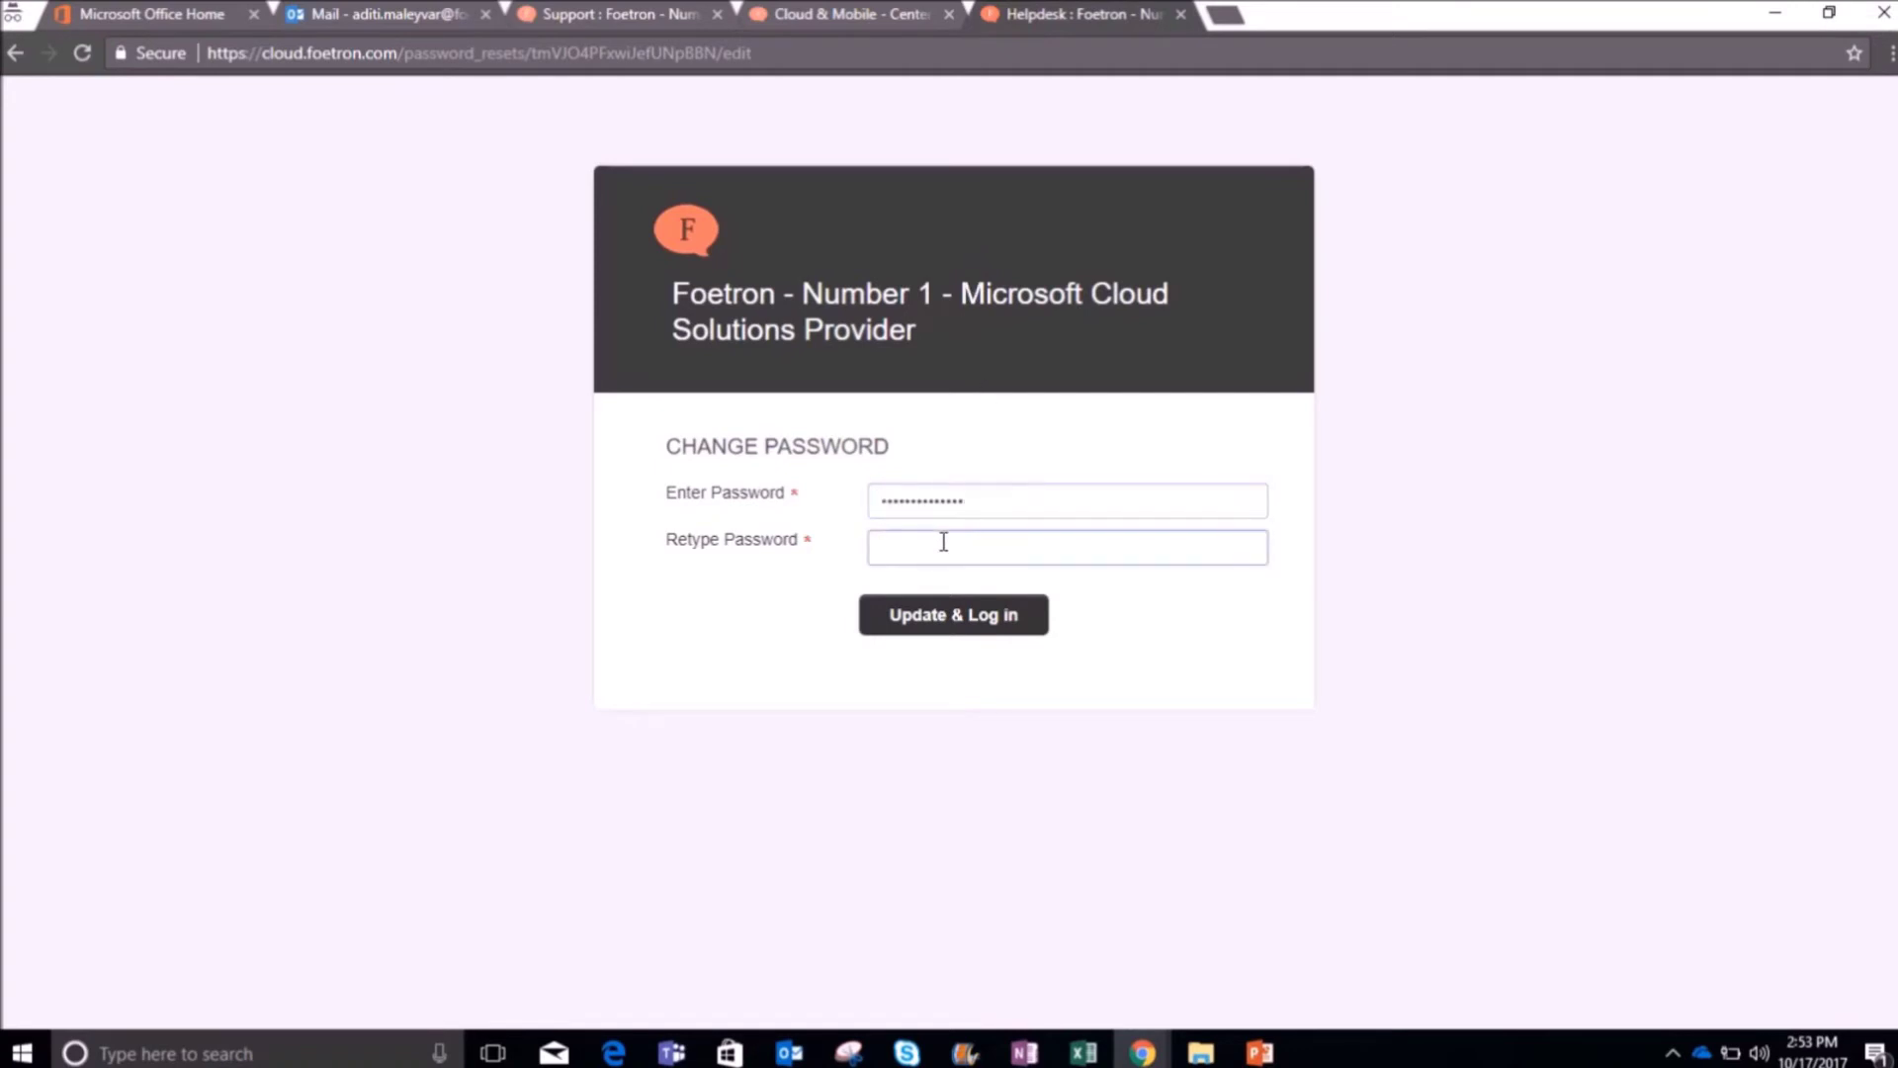
key("ctrl+v")
left_click(892, 619)
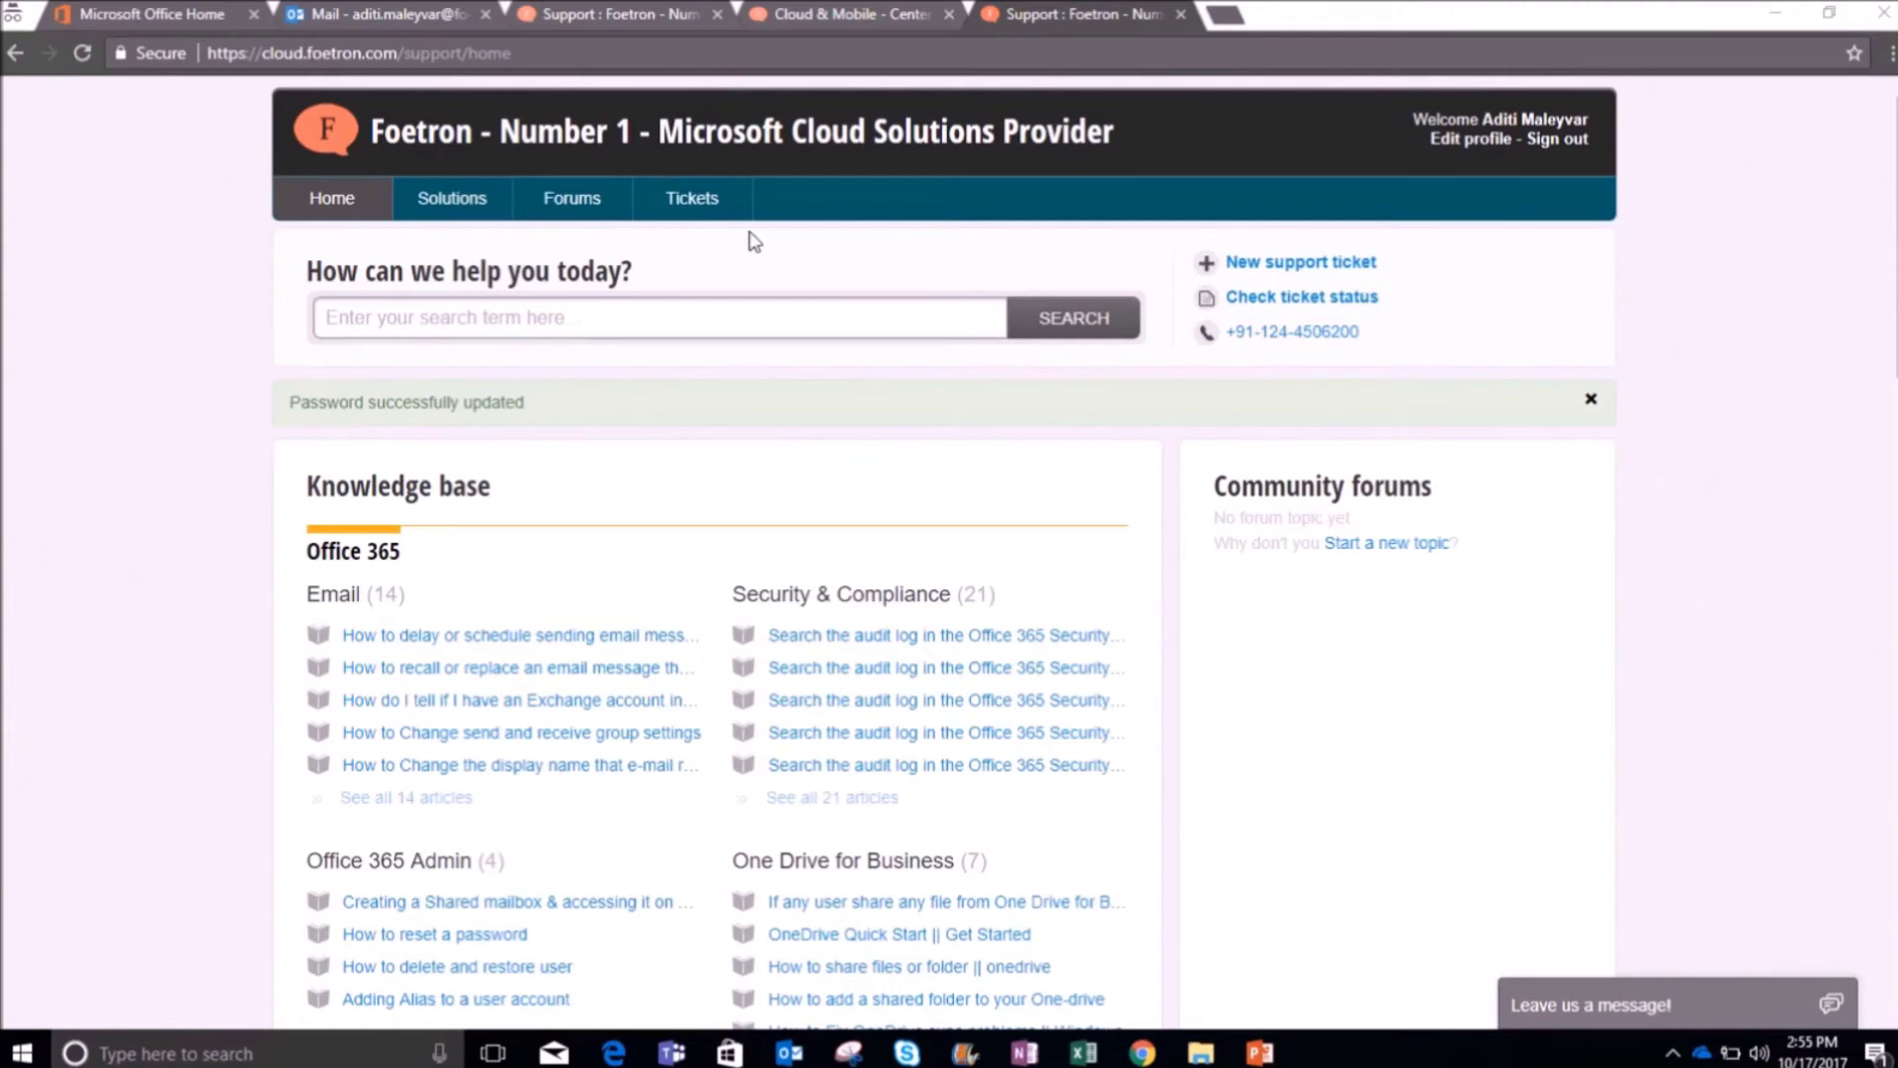
left_click(708, 200)
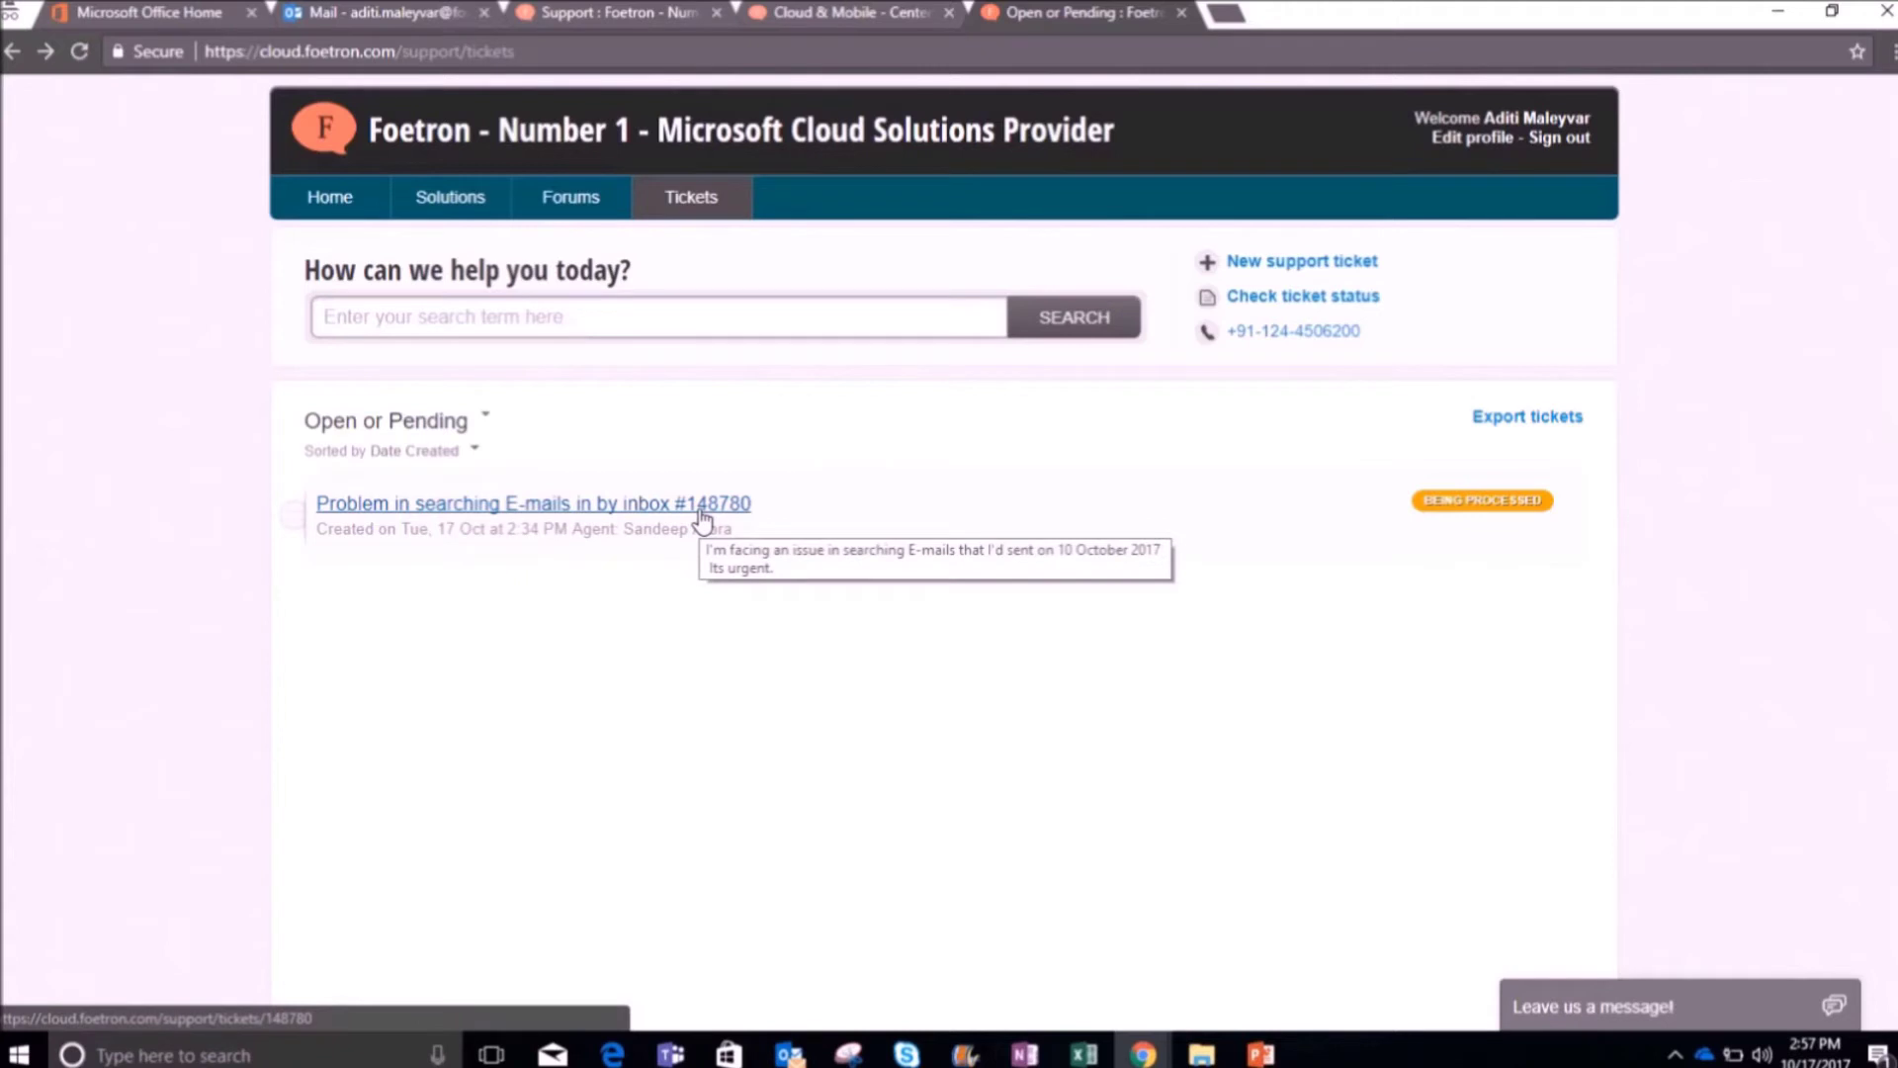
left_click(623, 504)
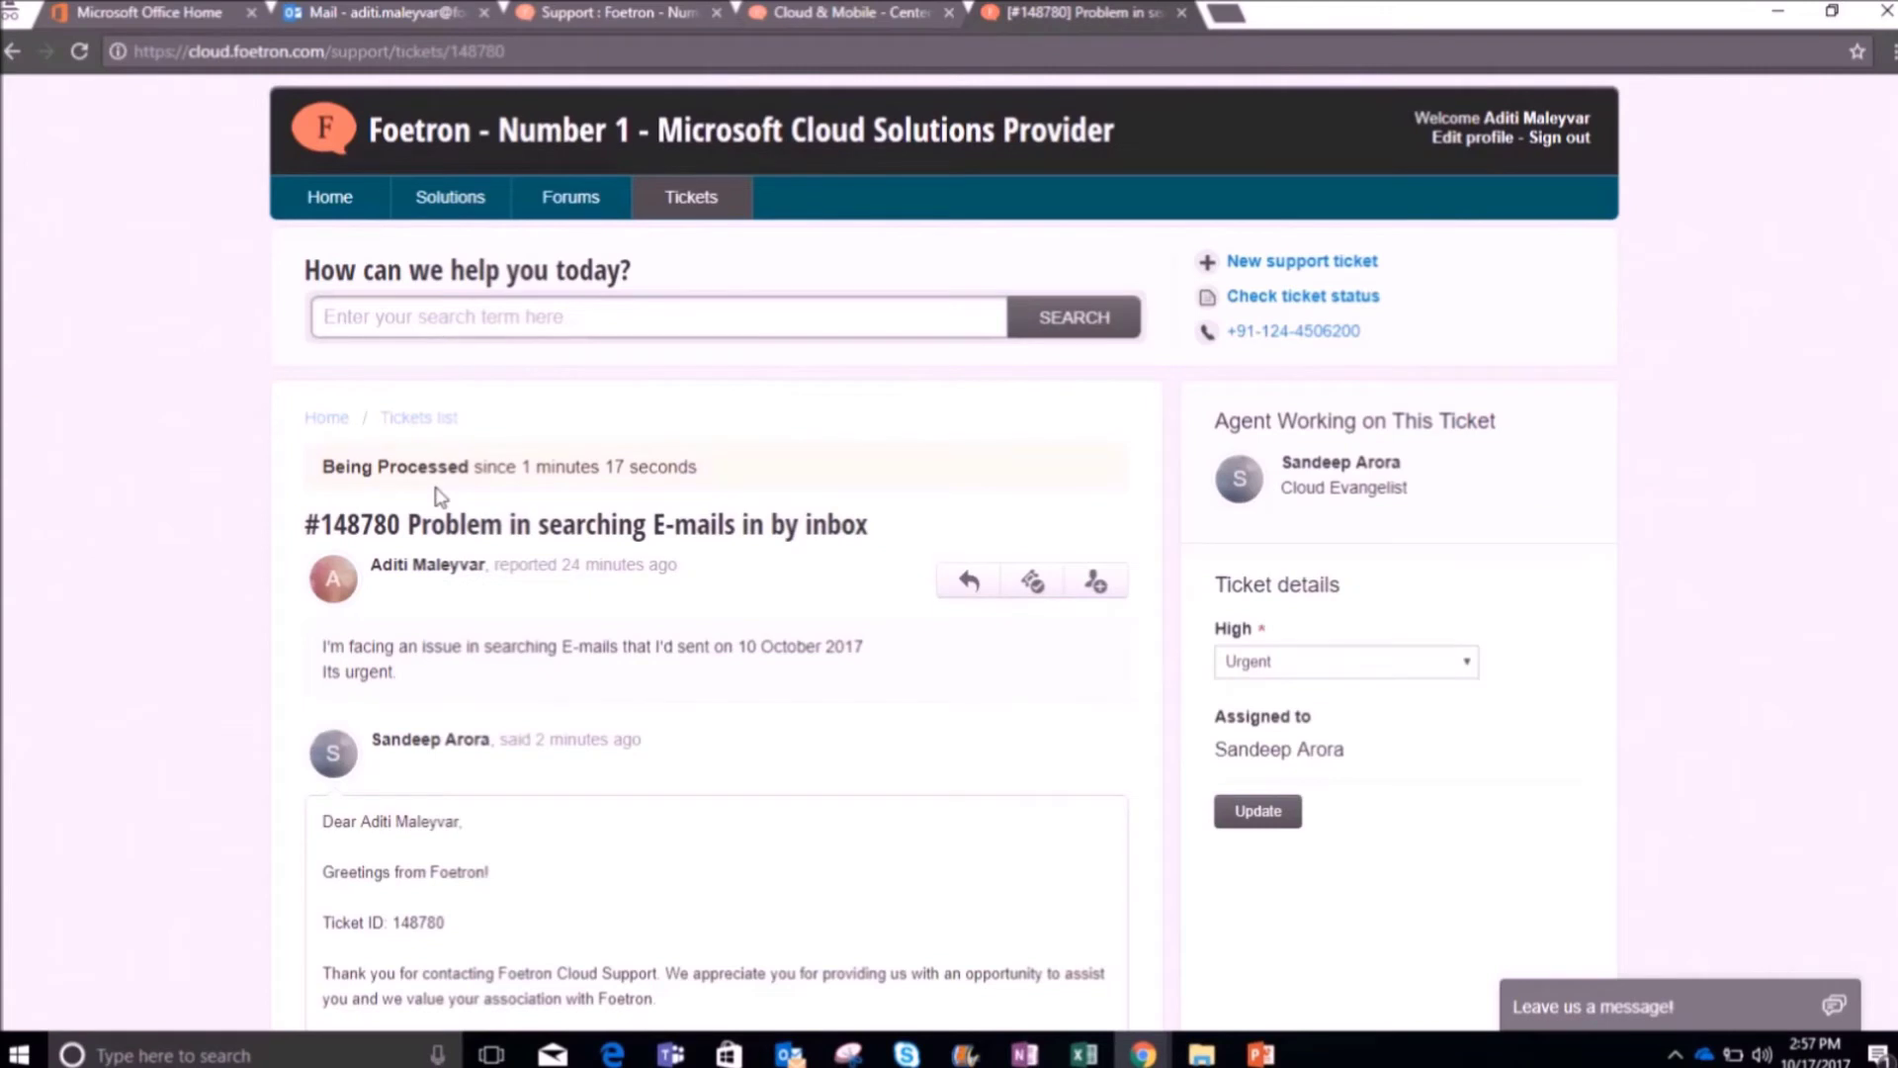
scroll(440, 496, "down", 4)
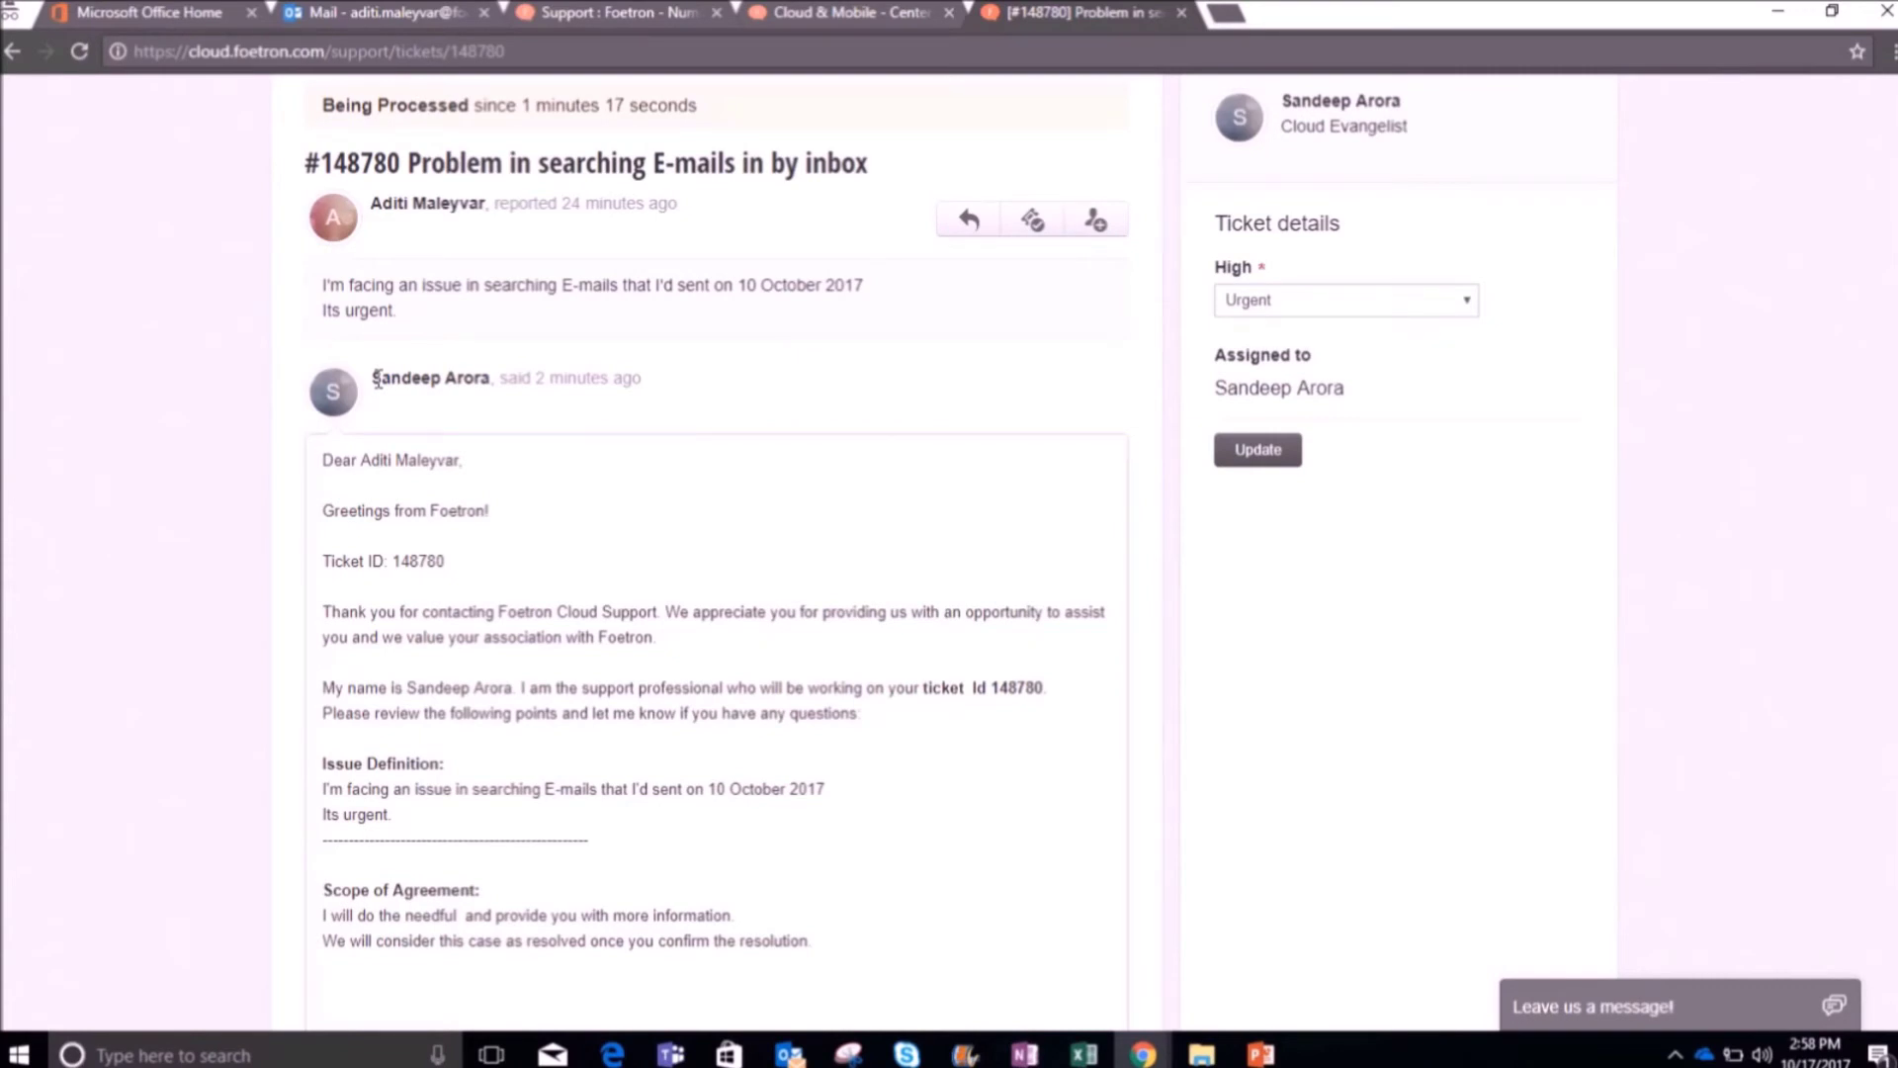
scroll(466, 394, "down", 4)
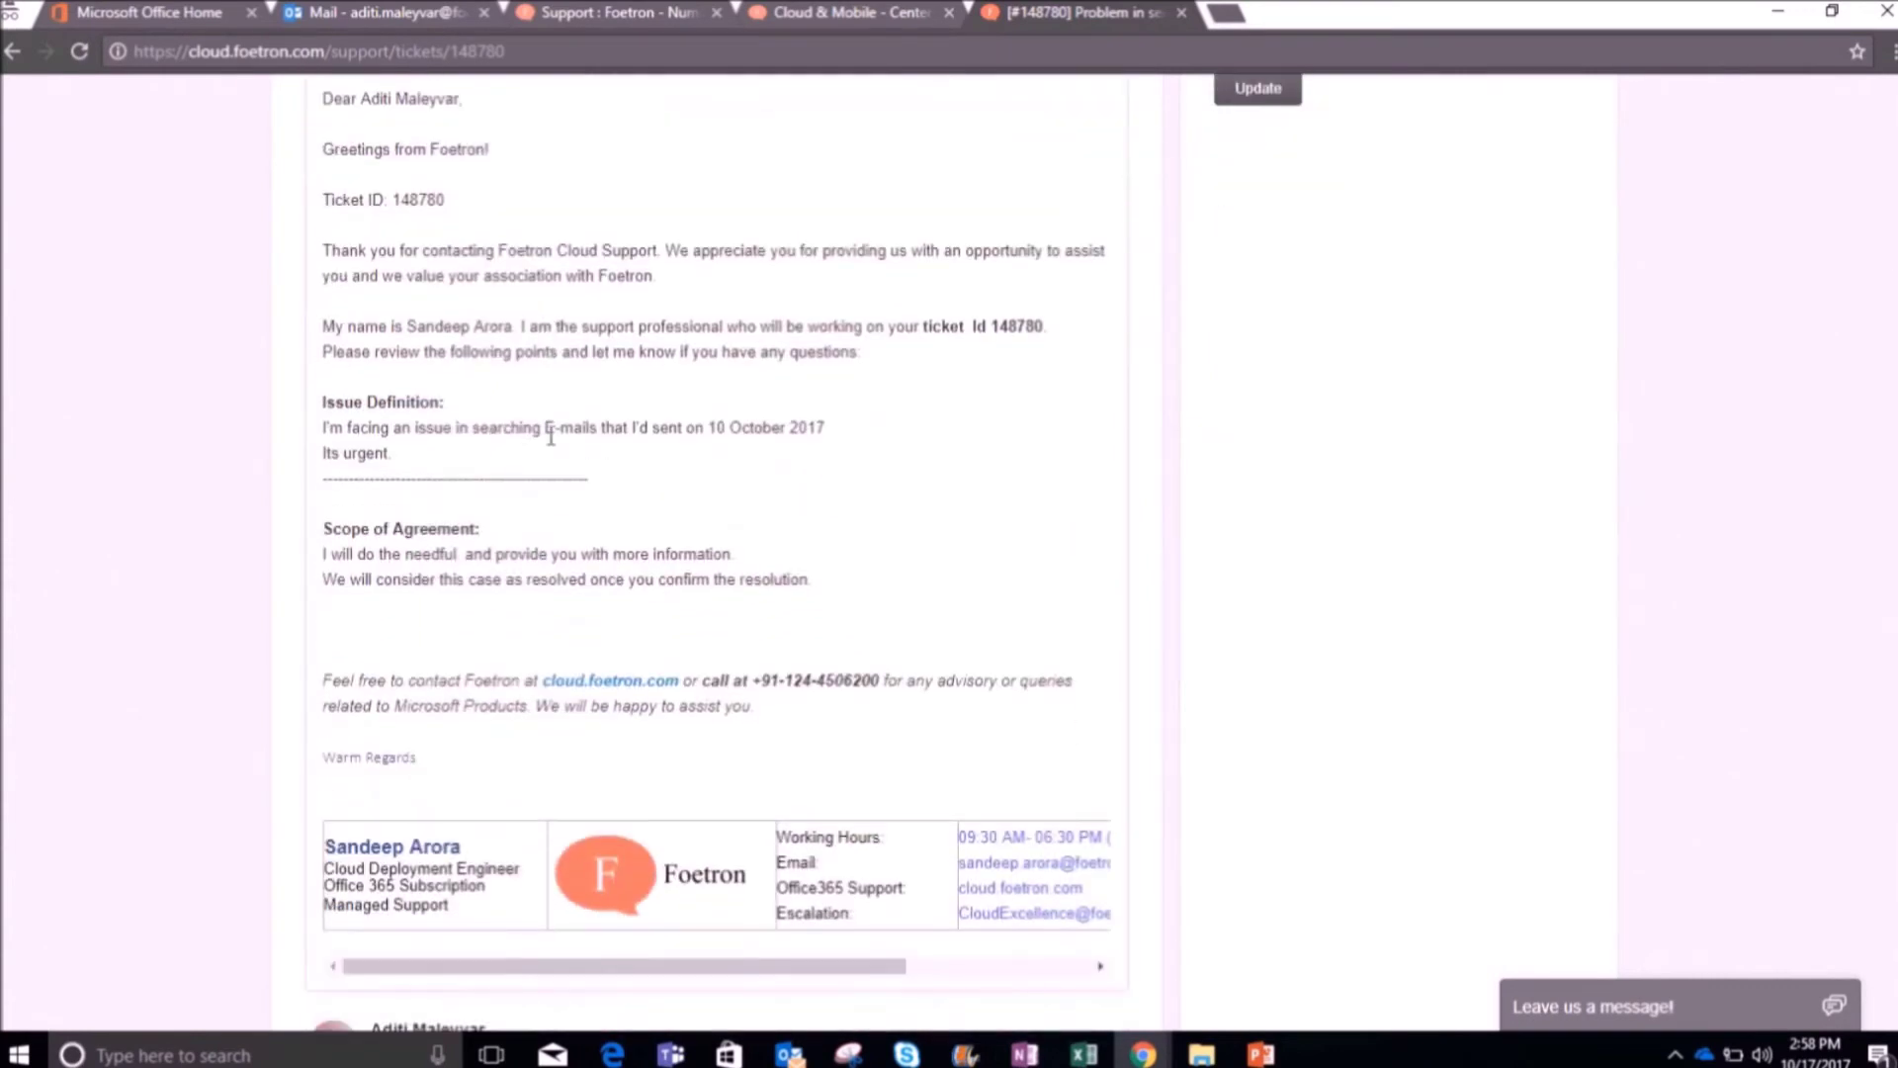
scroll(551, 436, "down", 3)
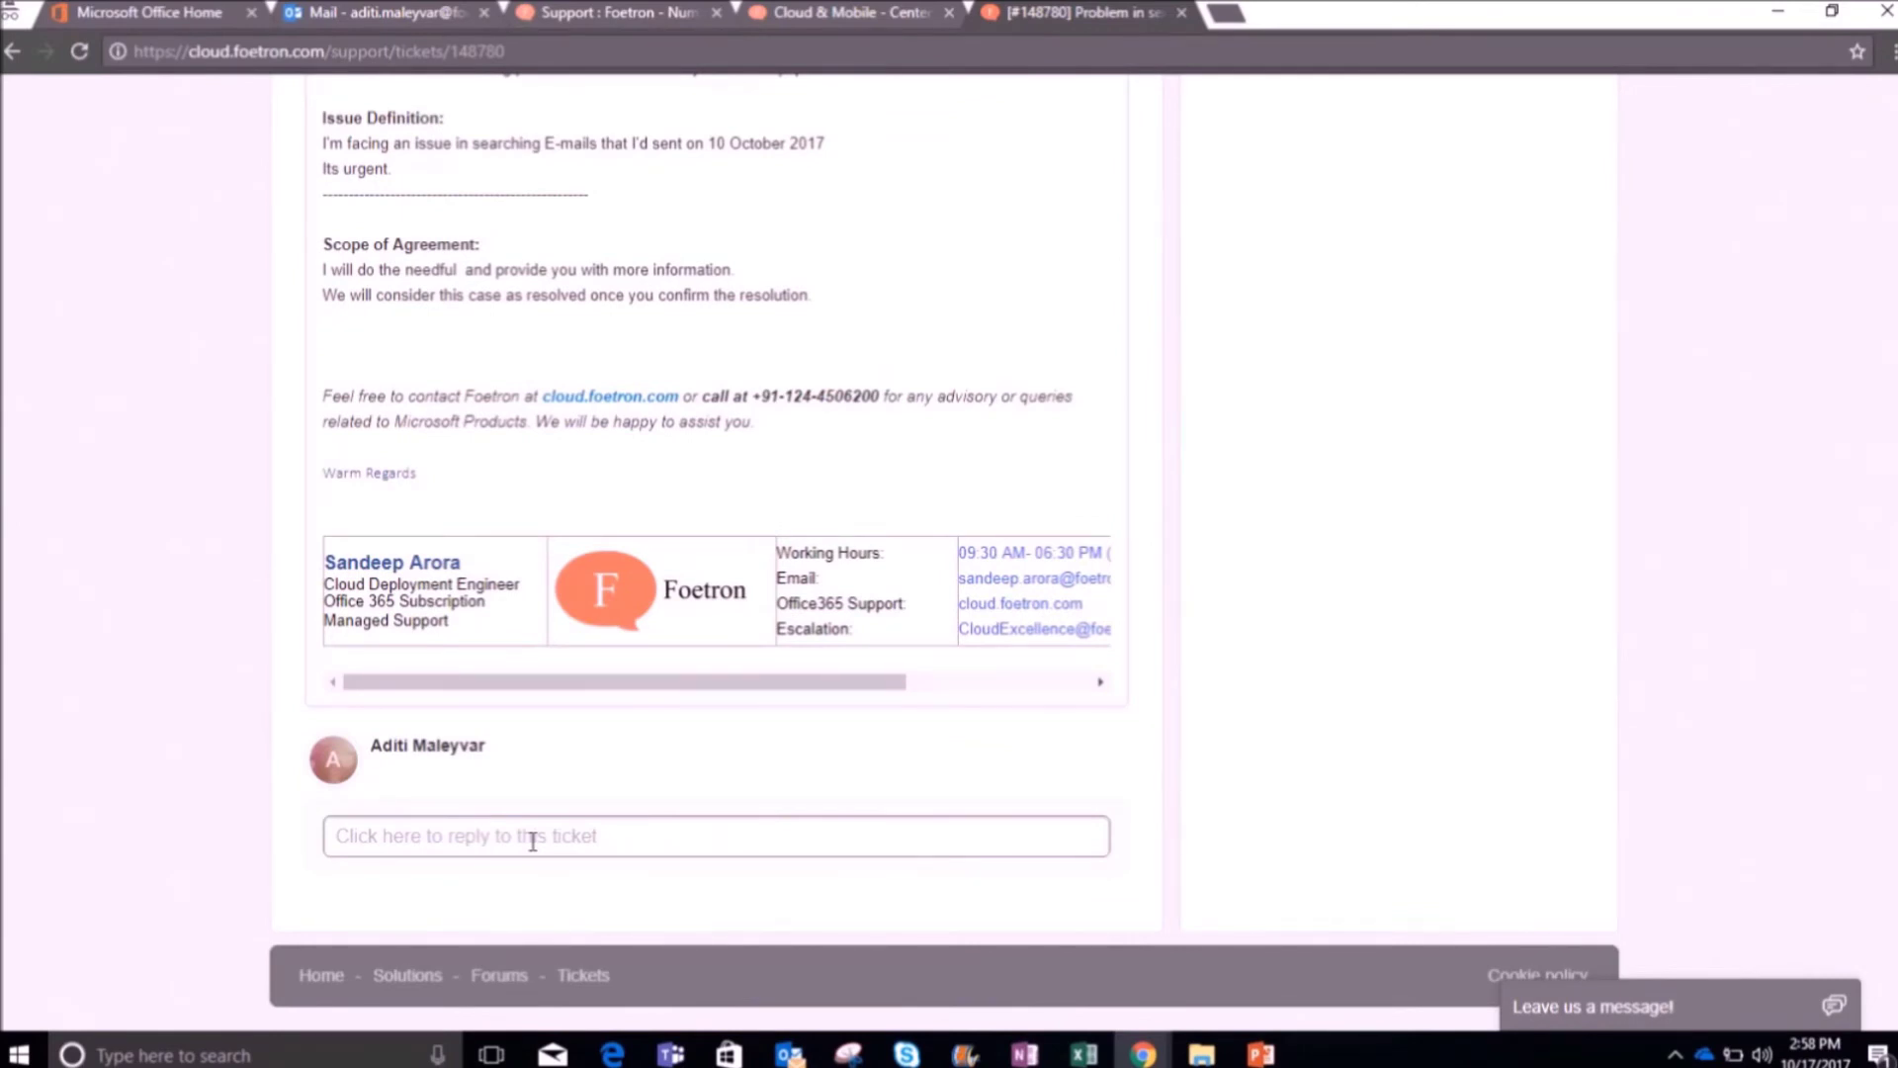
scroll(532, 837, "up", 10)
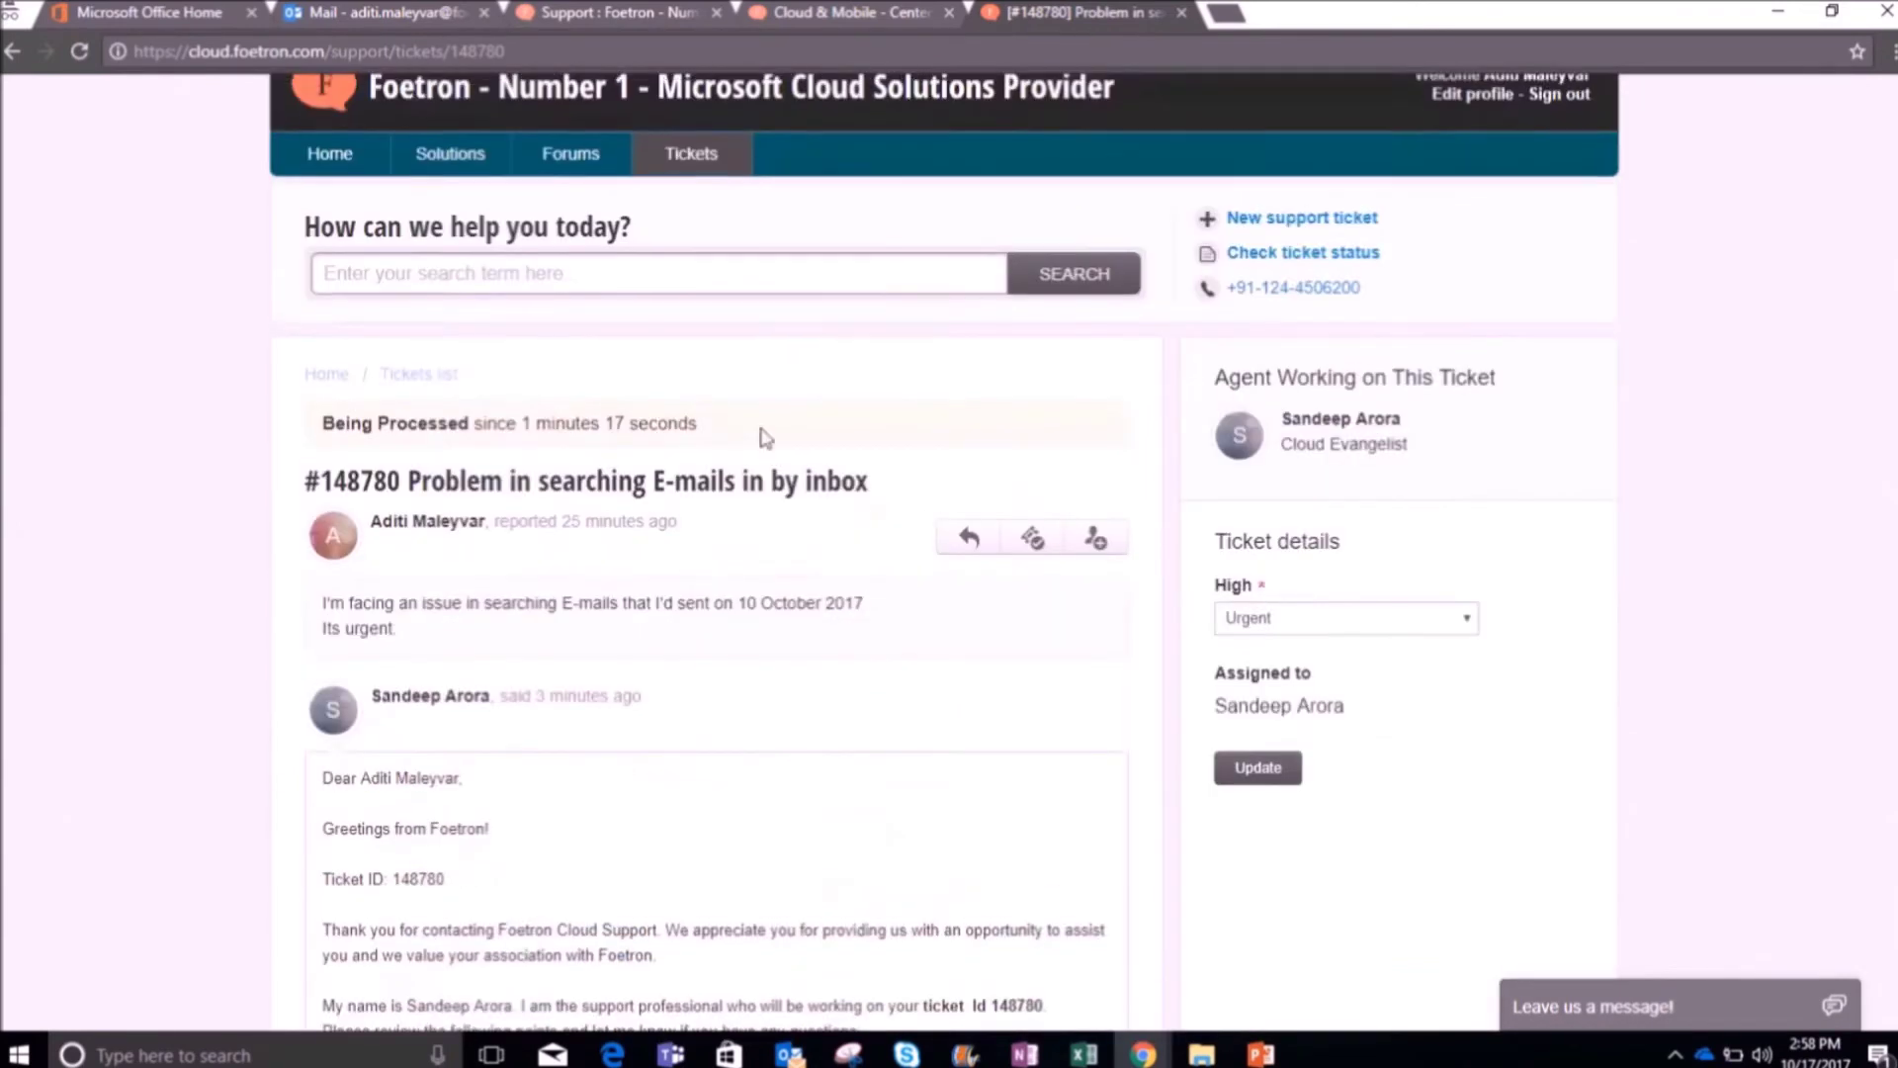
left_click(966, 538)
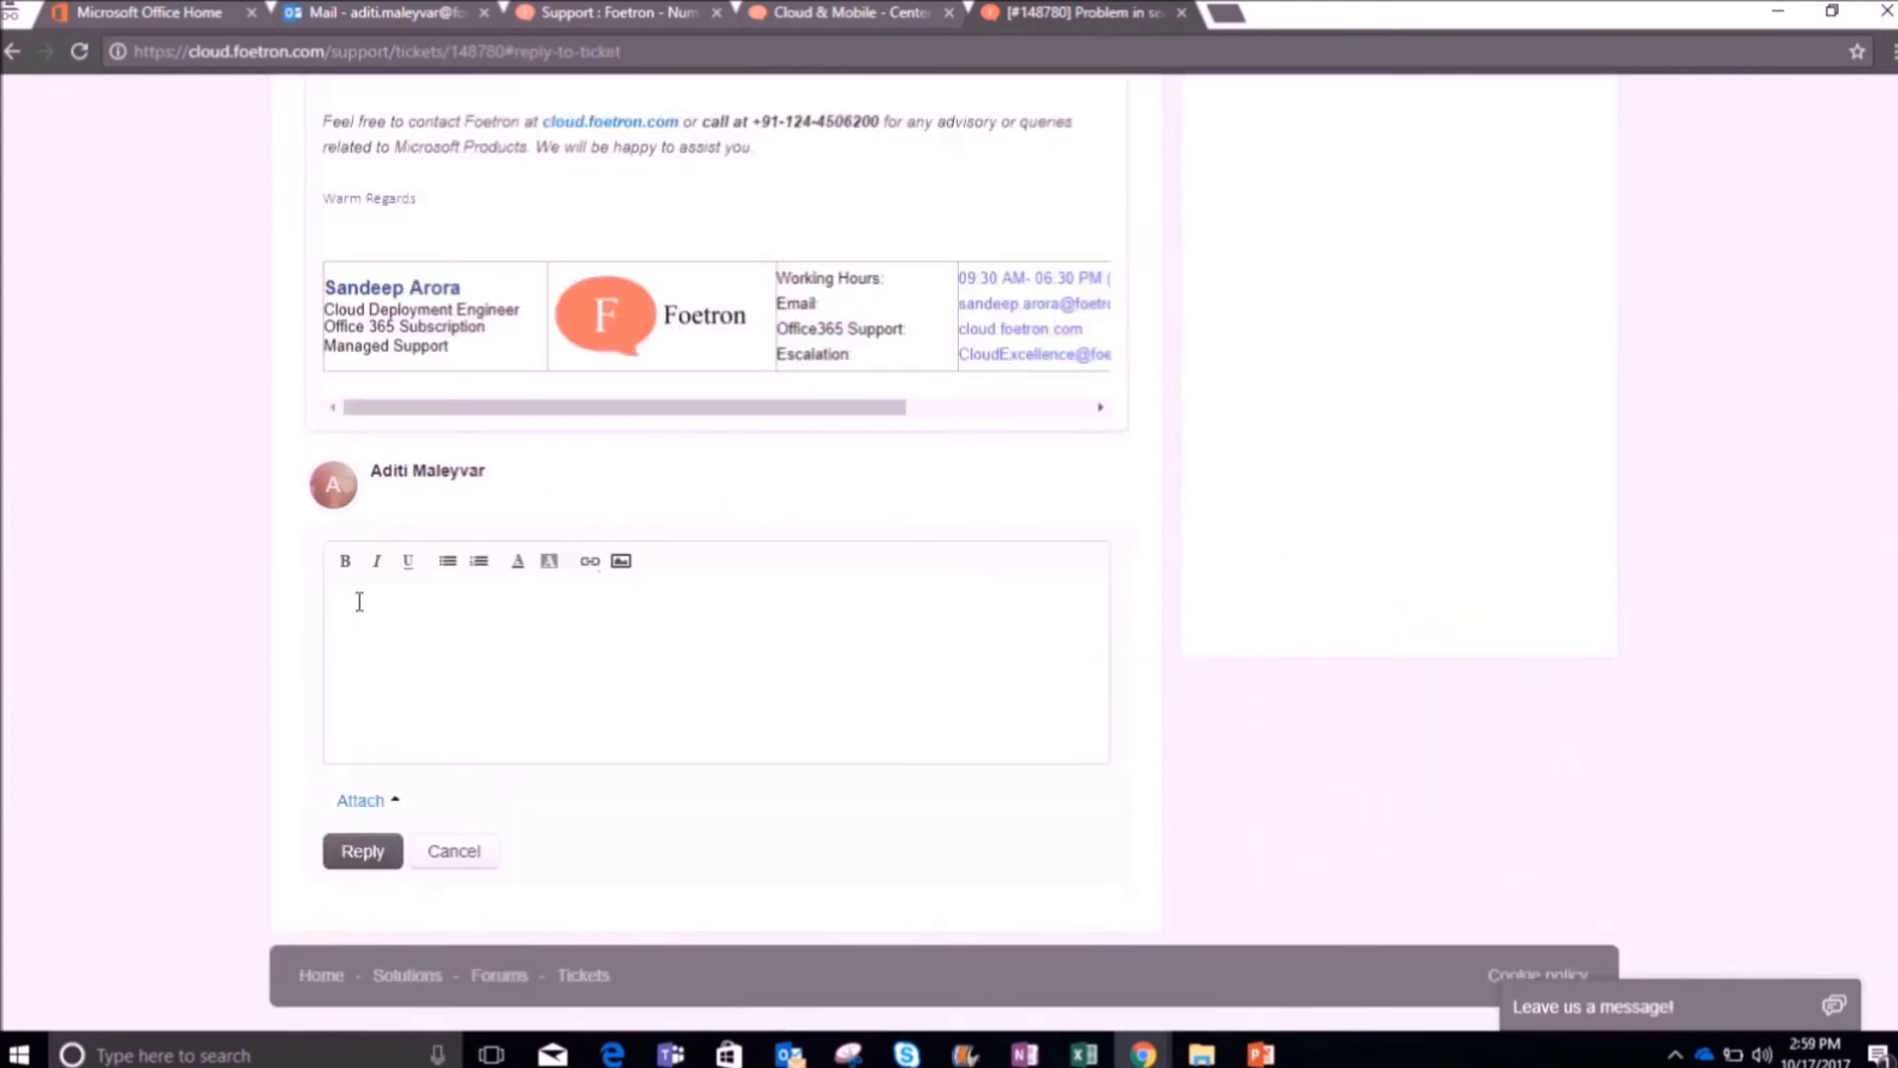
type("How much time will it take?")
left_click(393, 801)
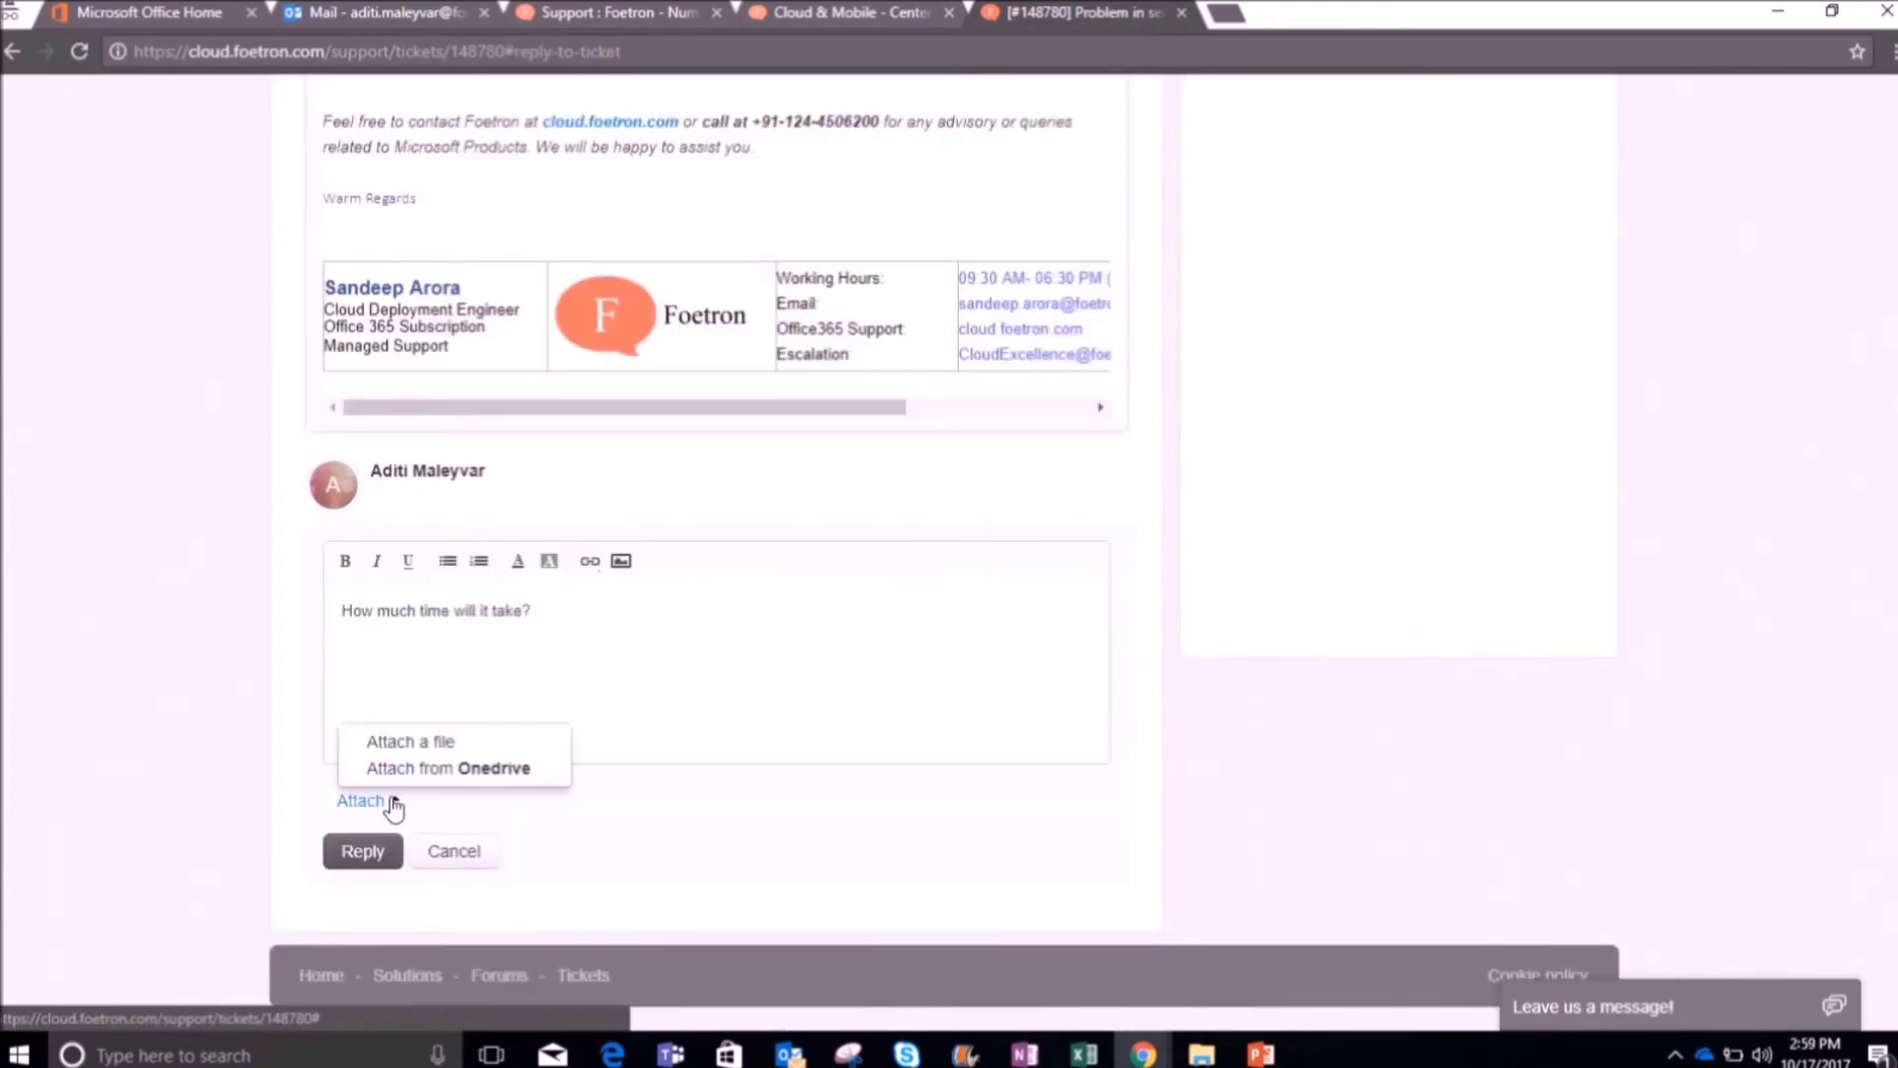
left_click(377, 852)
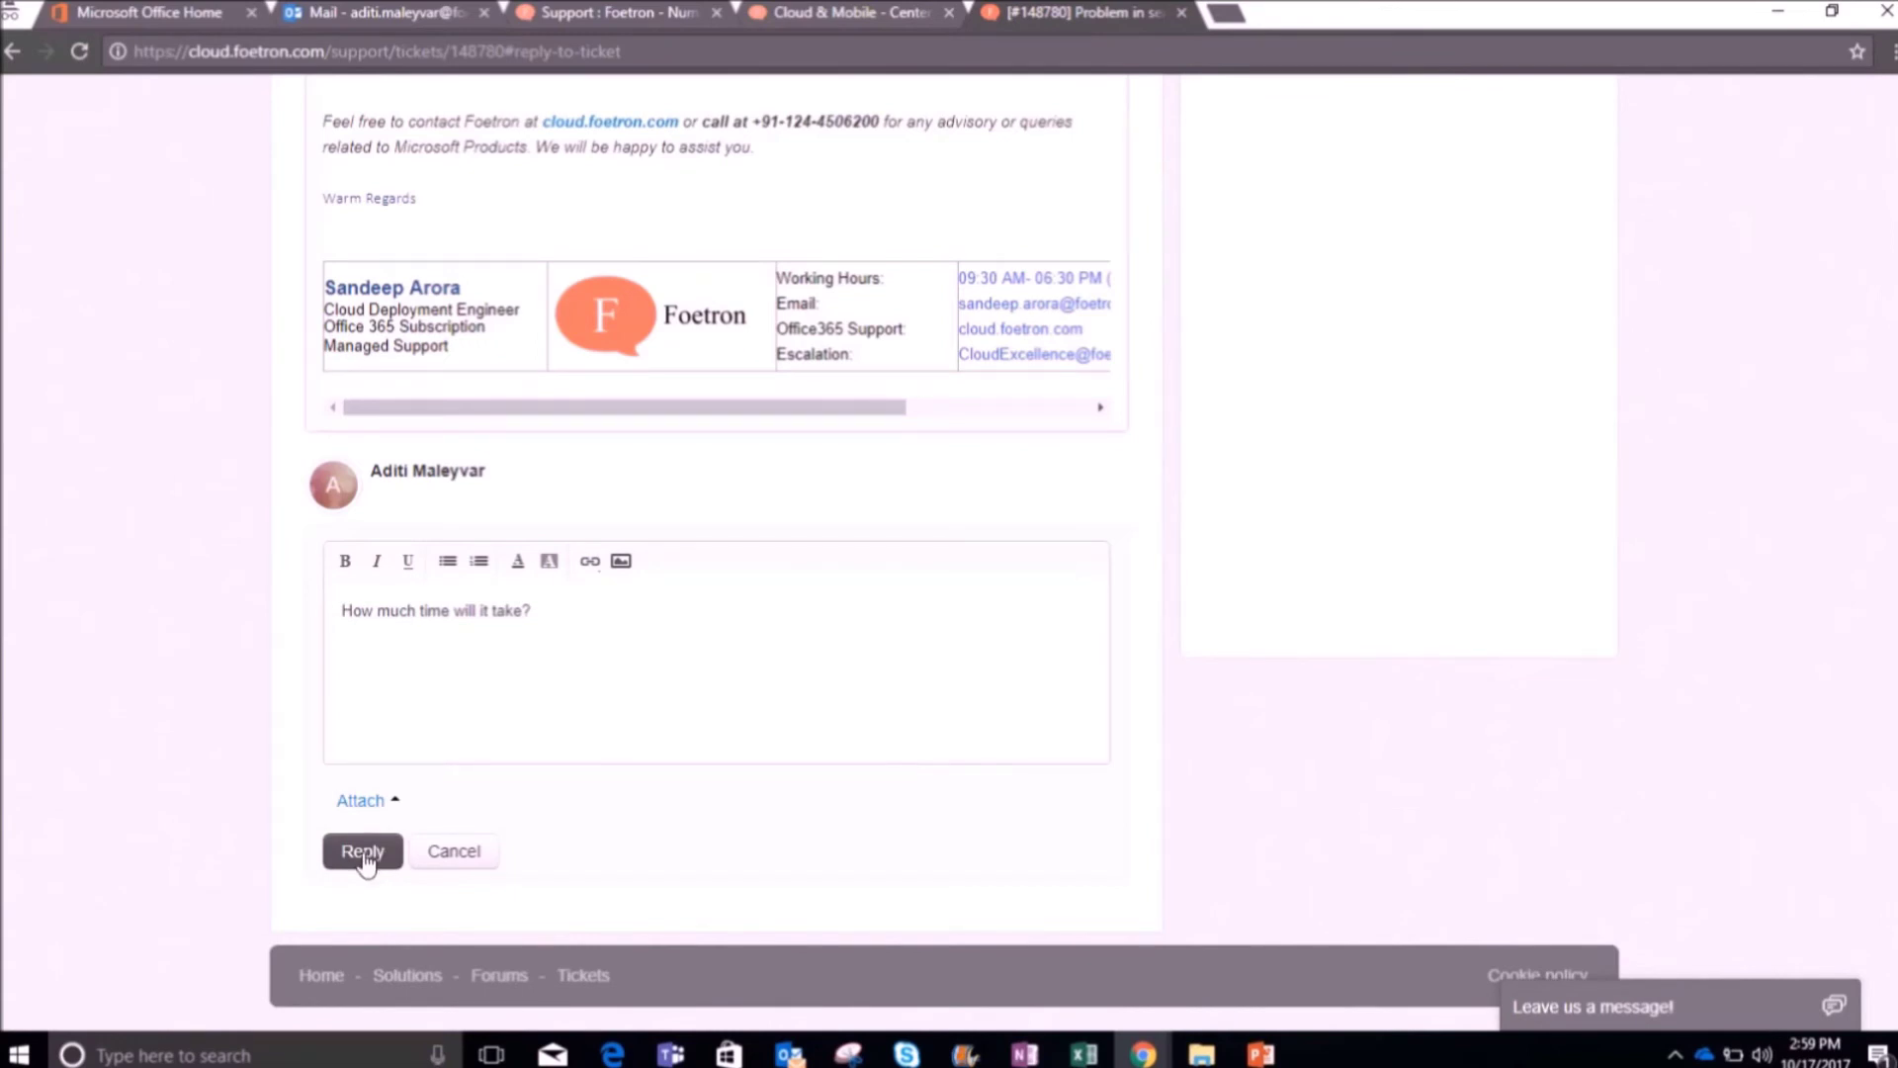
left_click(363, 854)
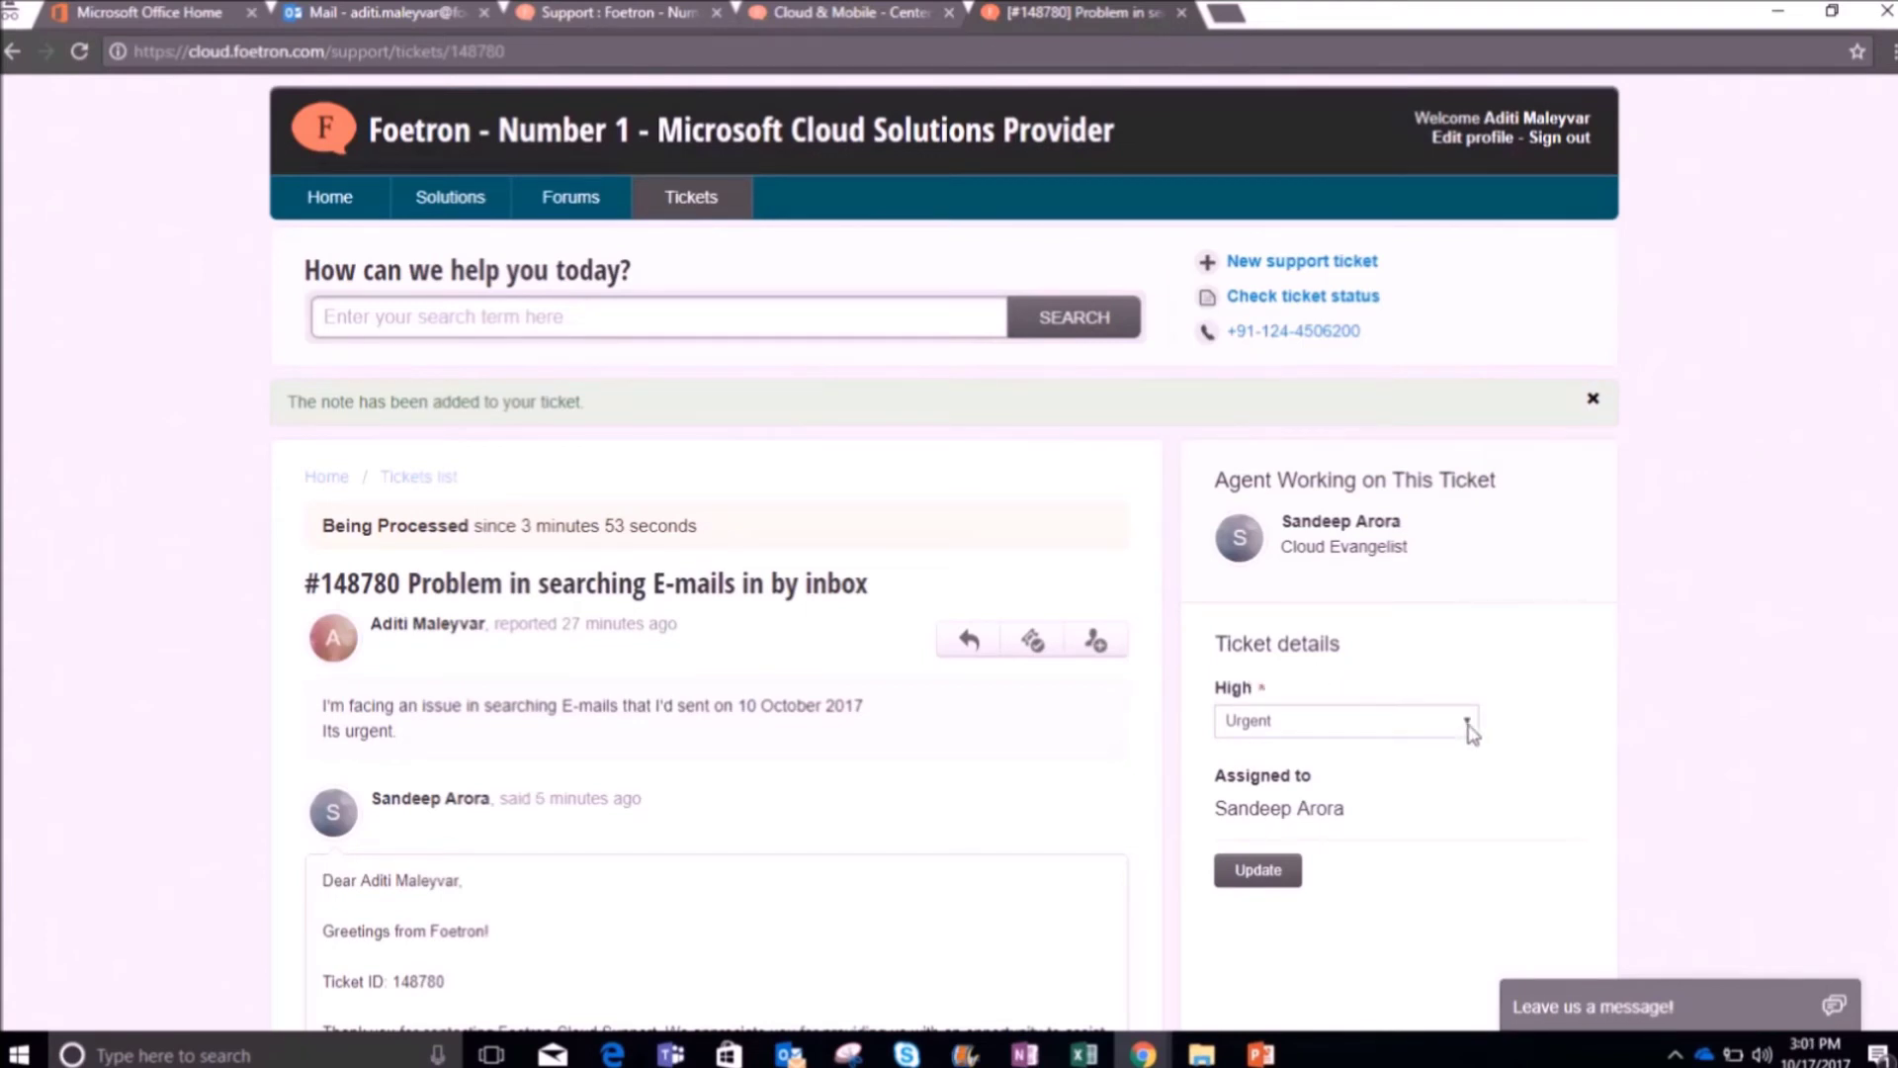
left_click(1467, 729)
left_click(1275, 831)
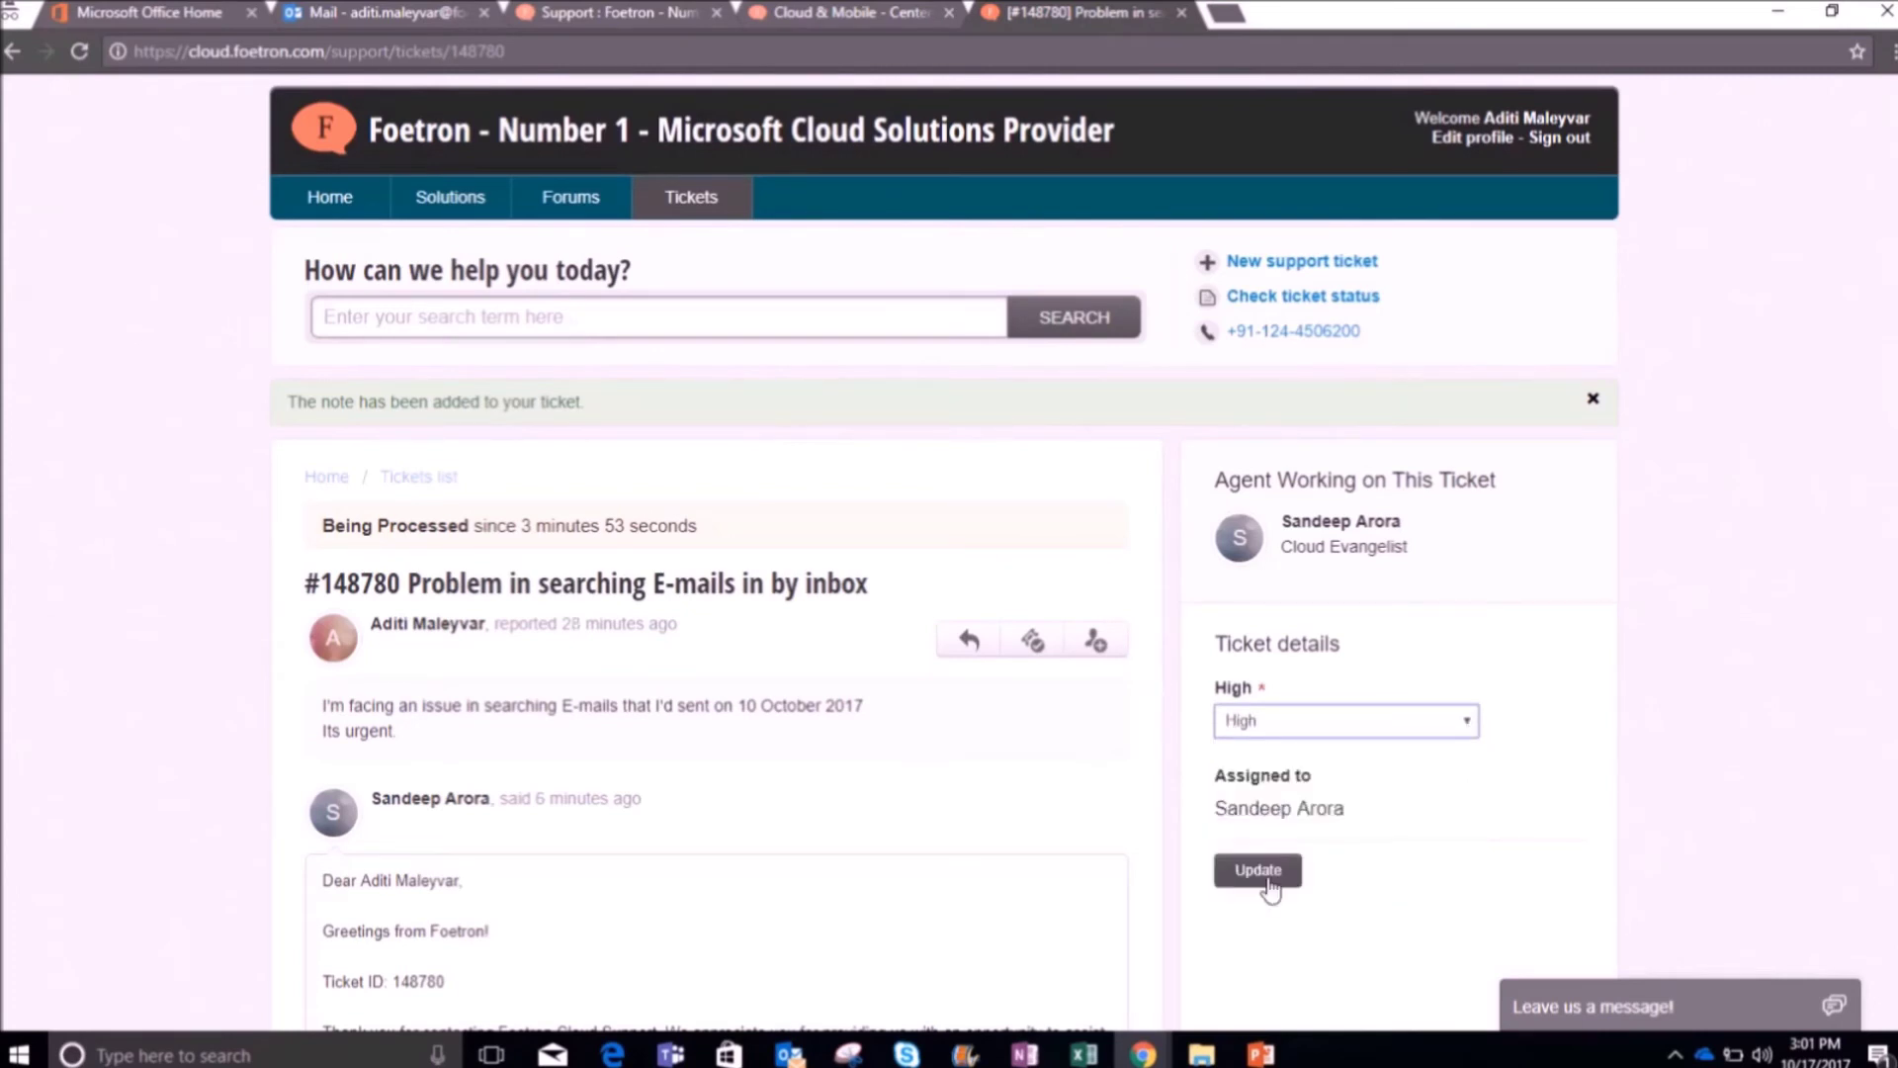
left_click(1269, 880)
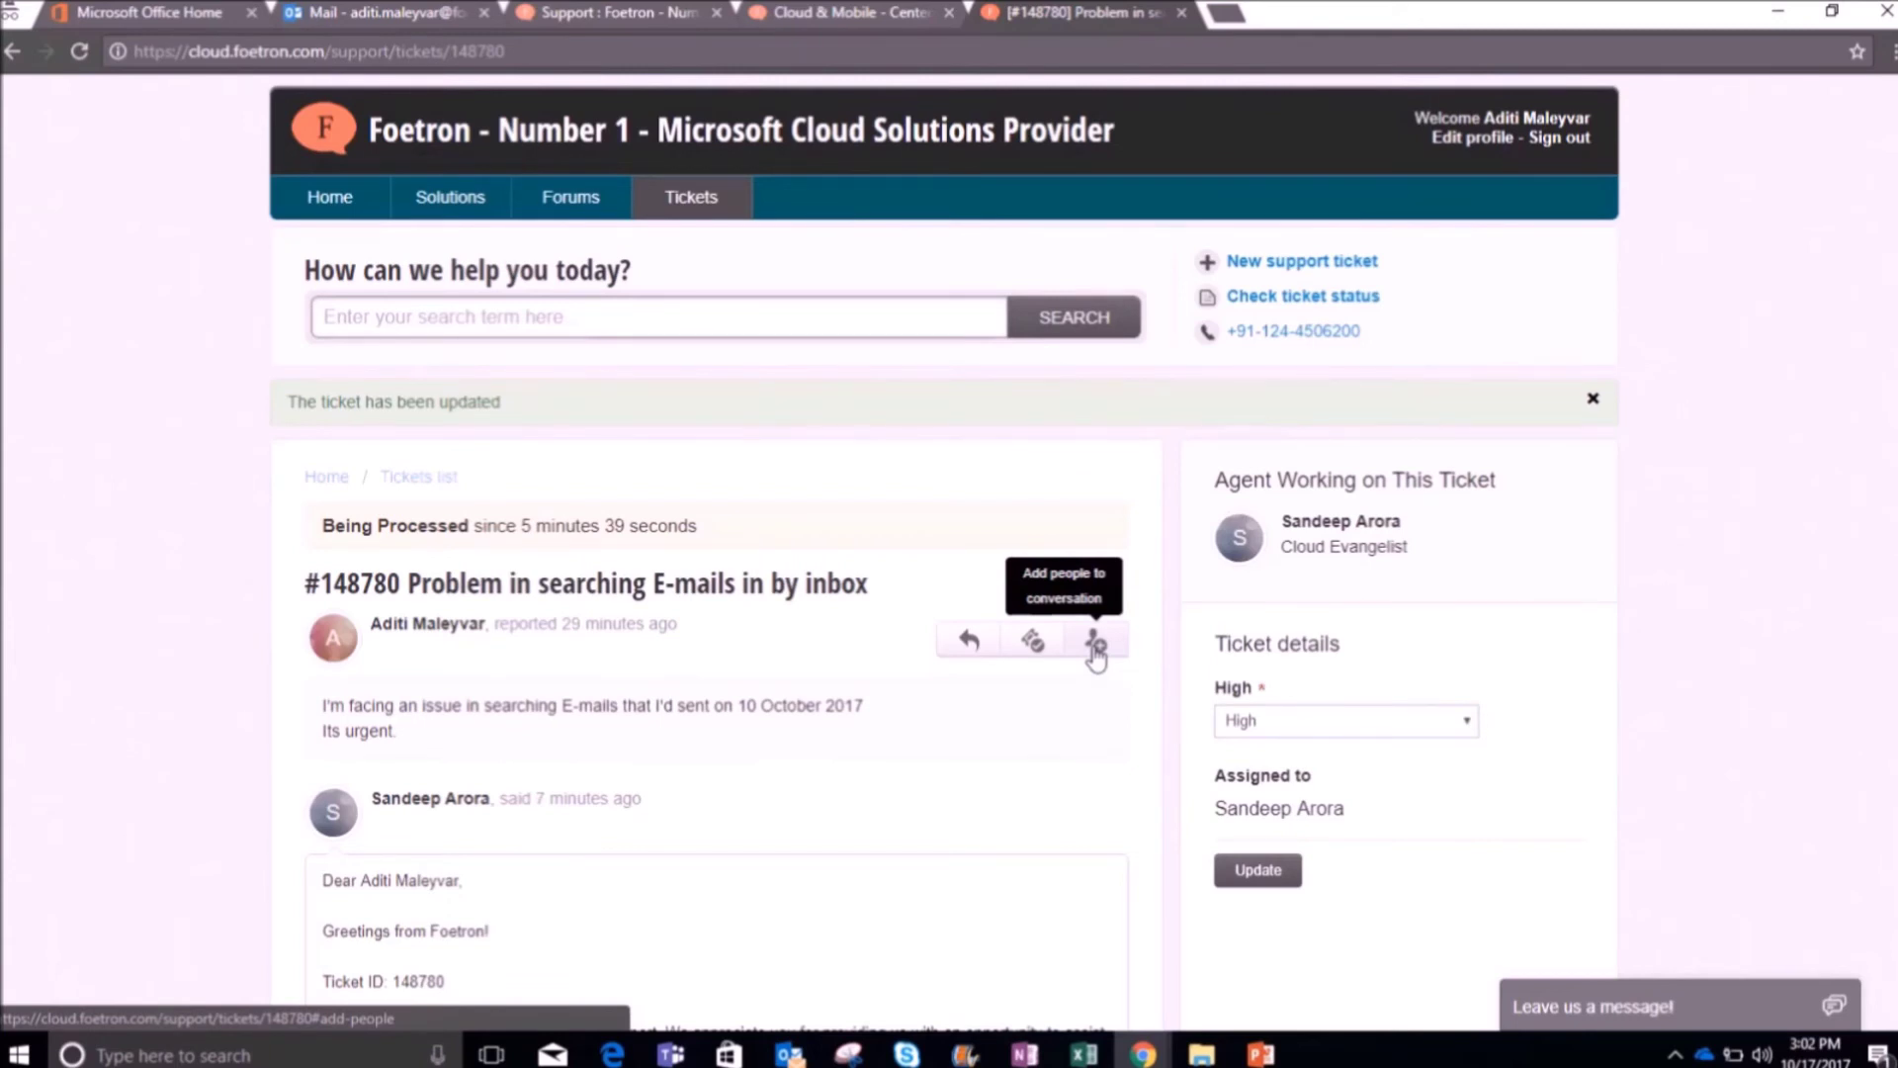
left_click(1096, 644)
left_click(893, 408)
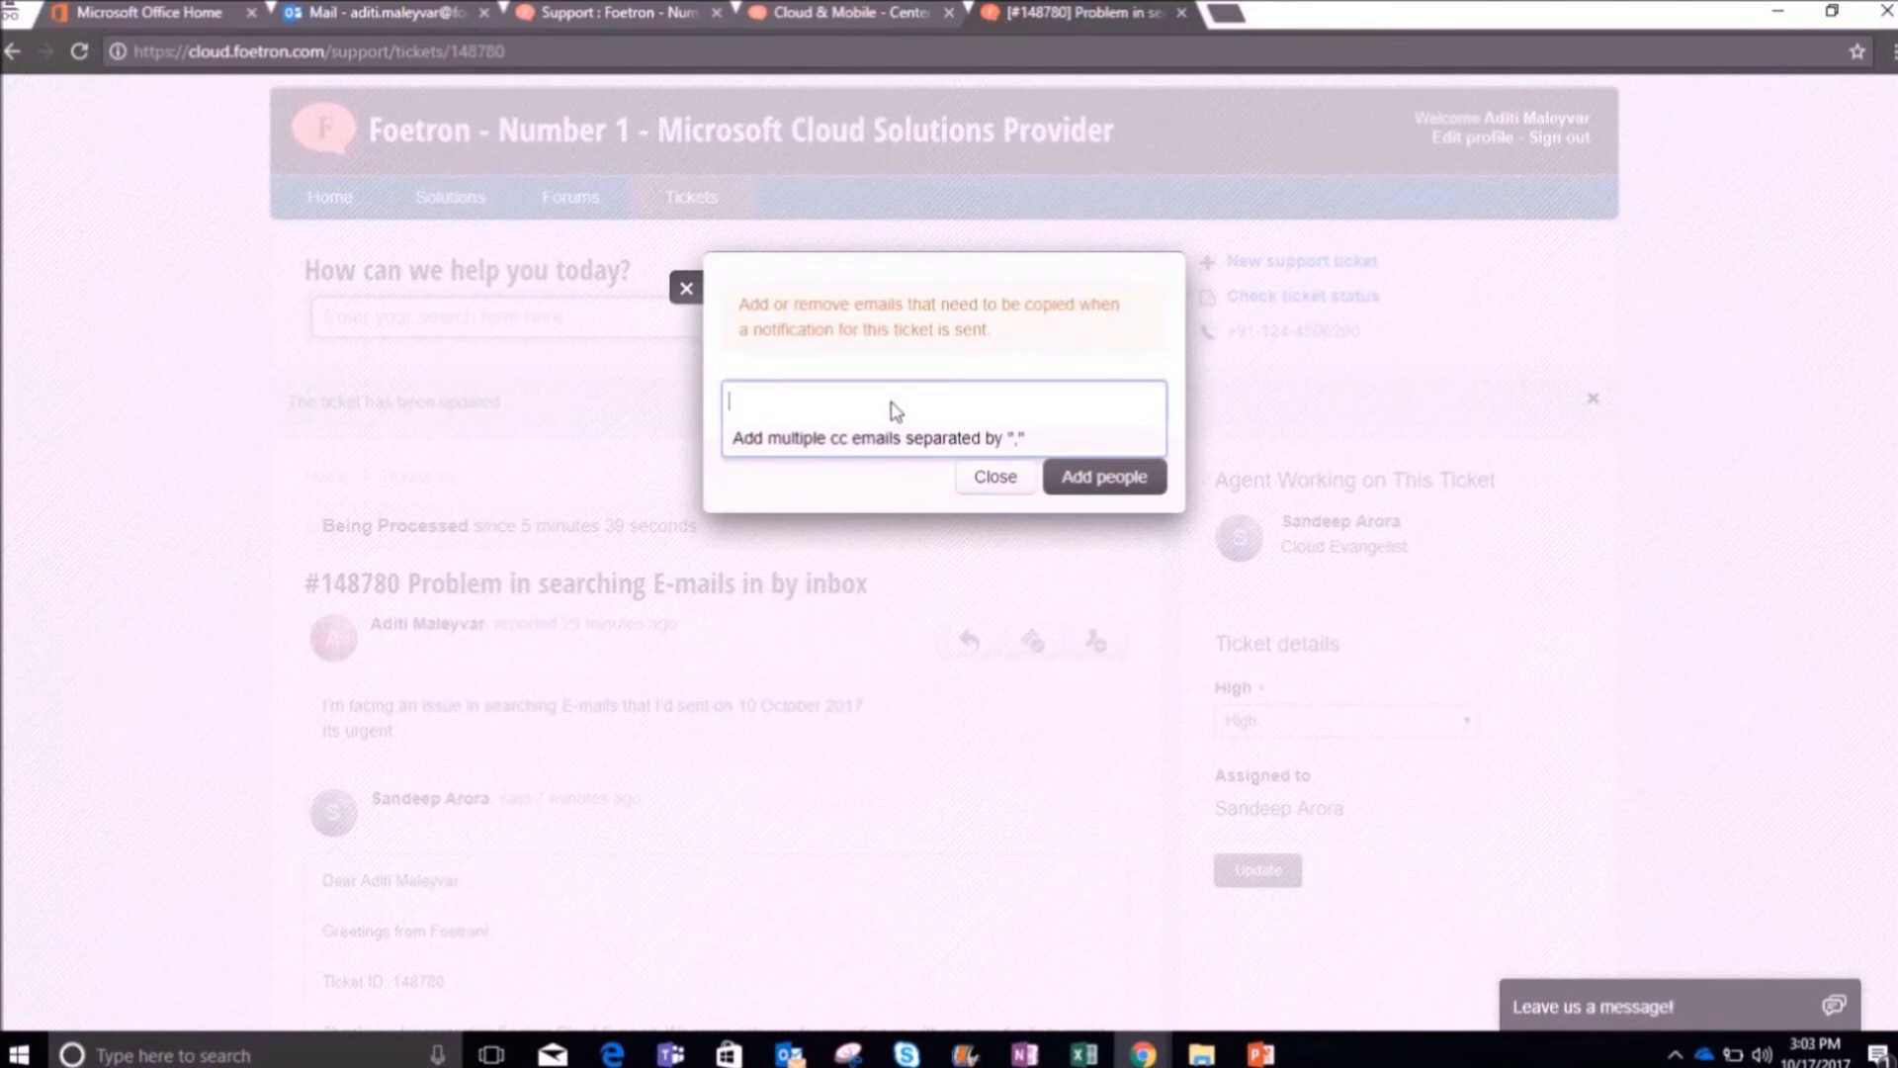
left_click(890, 411)
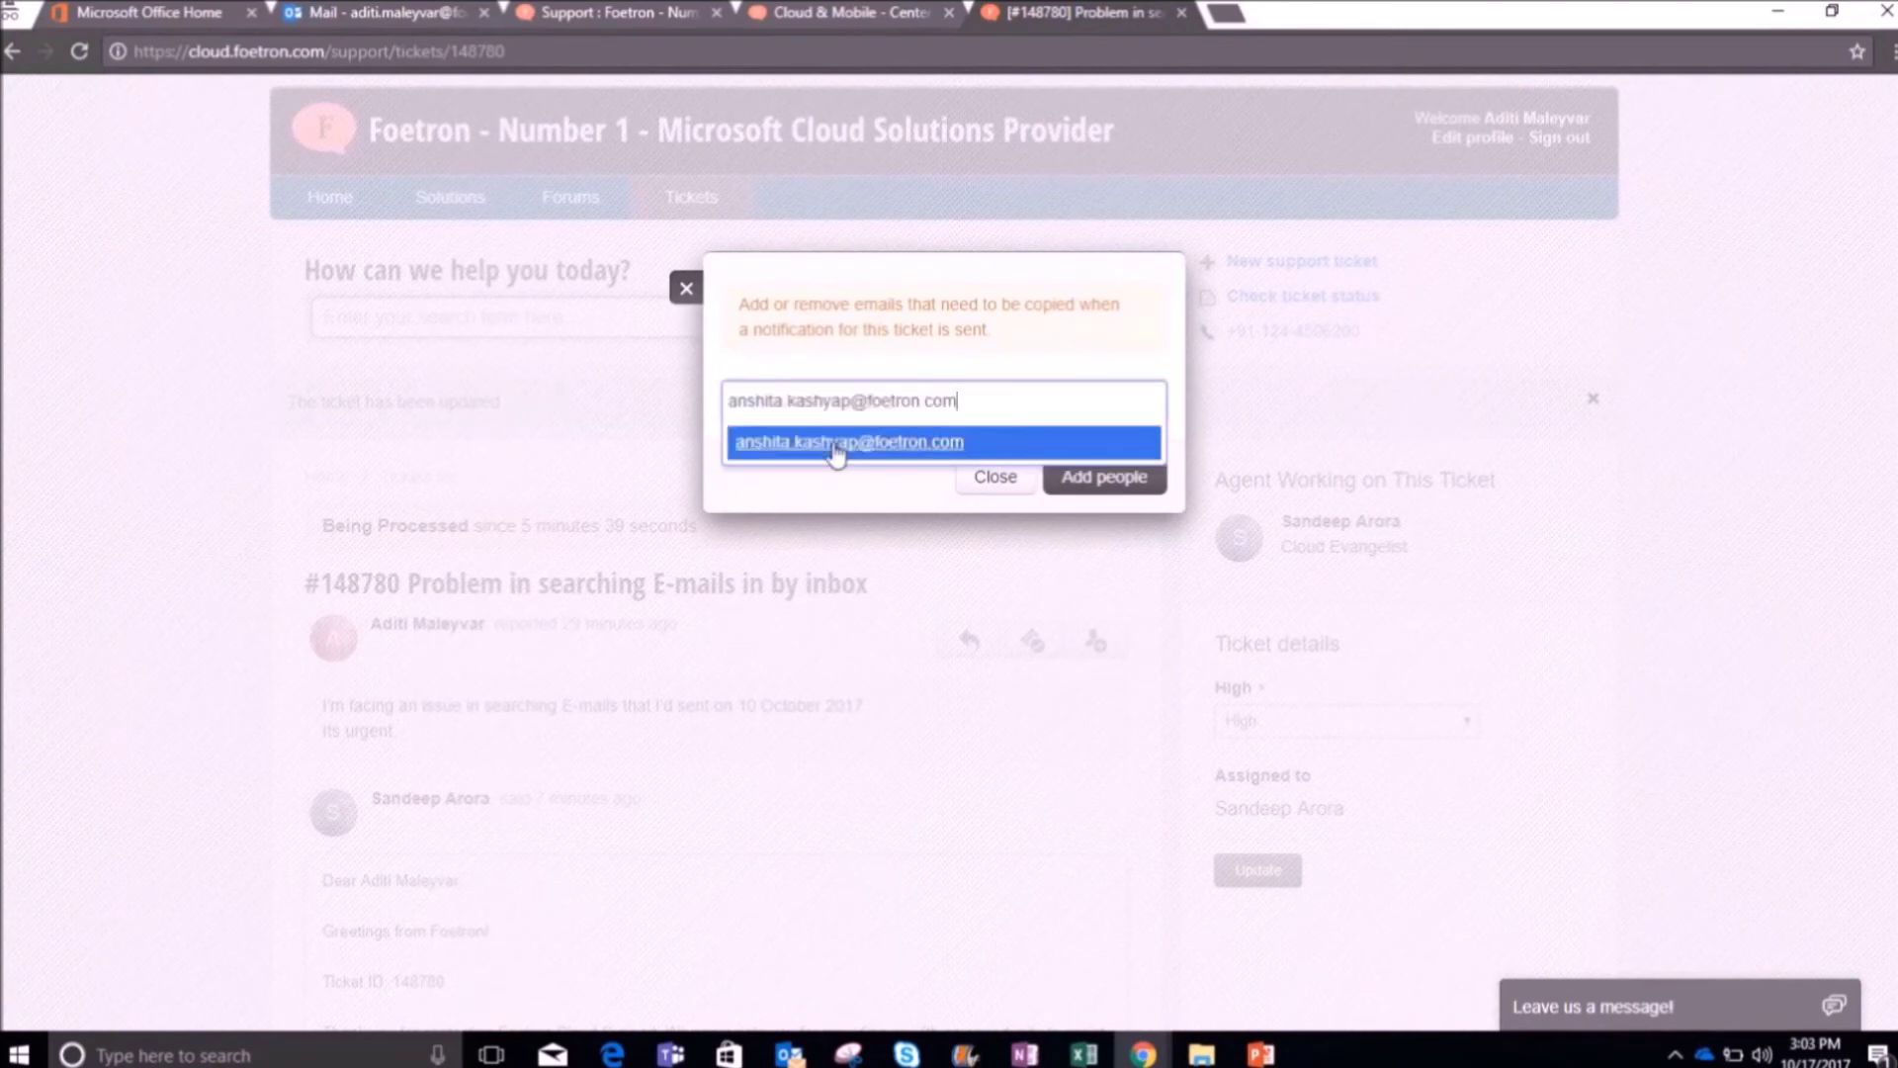
left_click(836, 451)
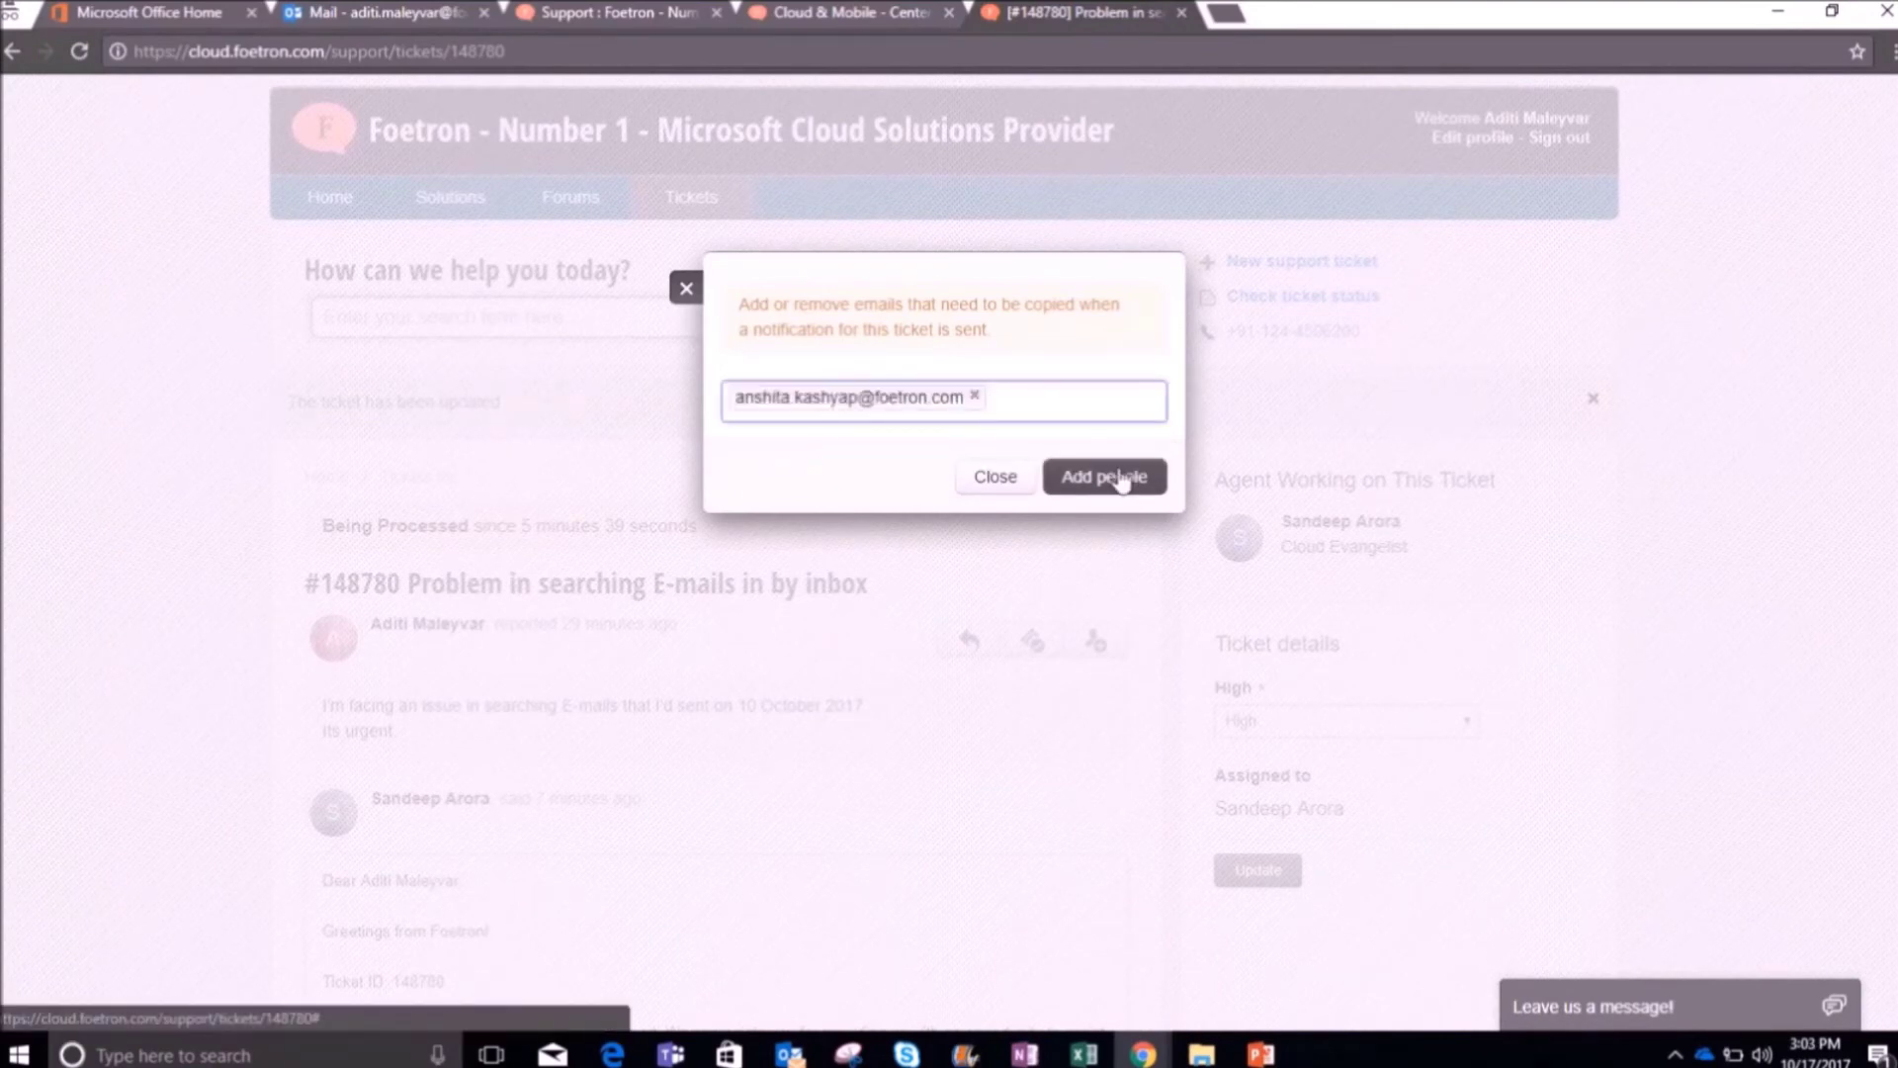
left_click(1104, 477)
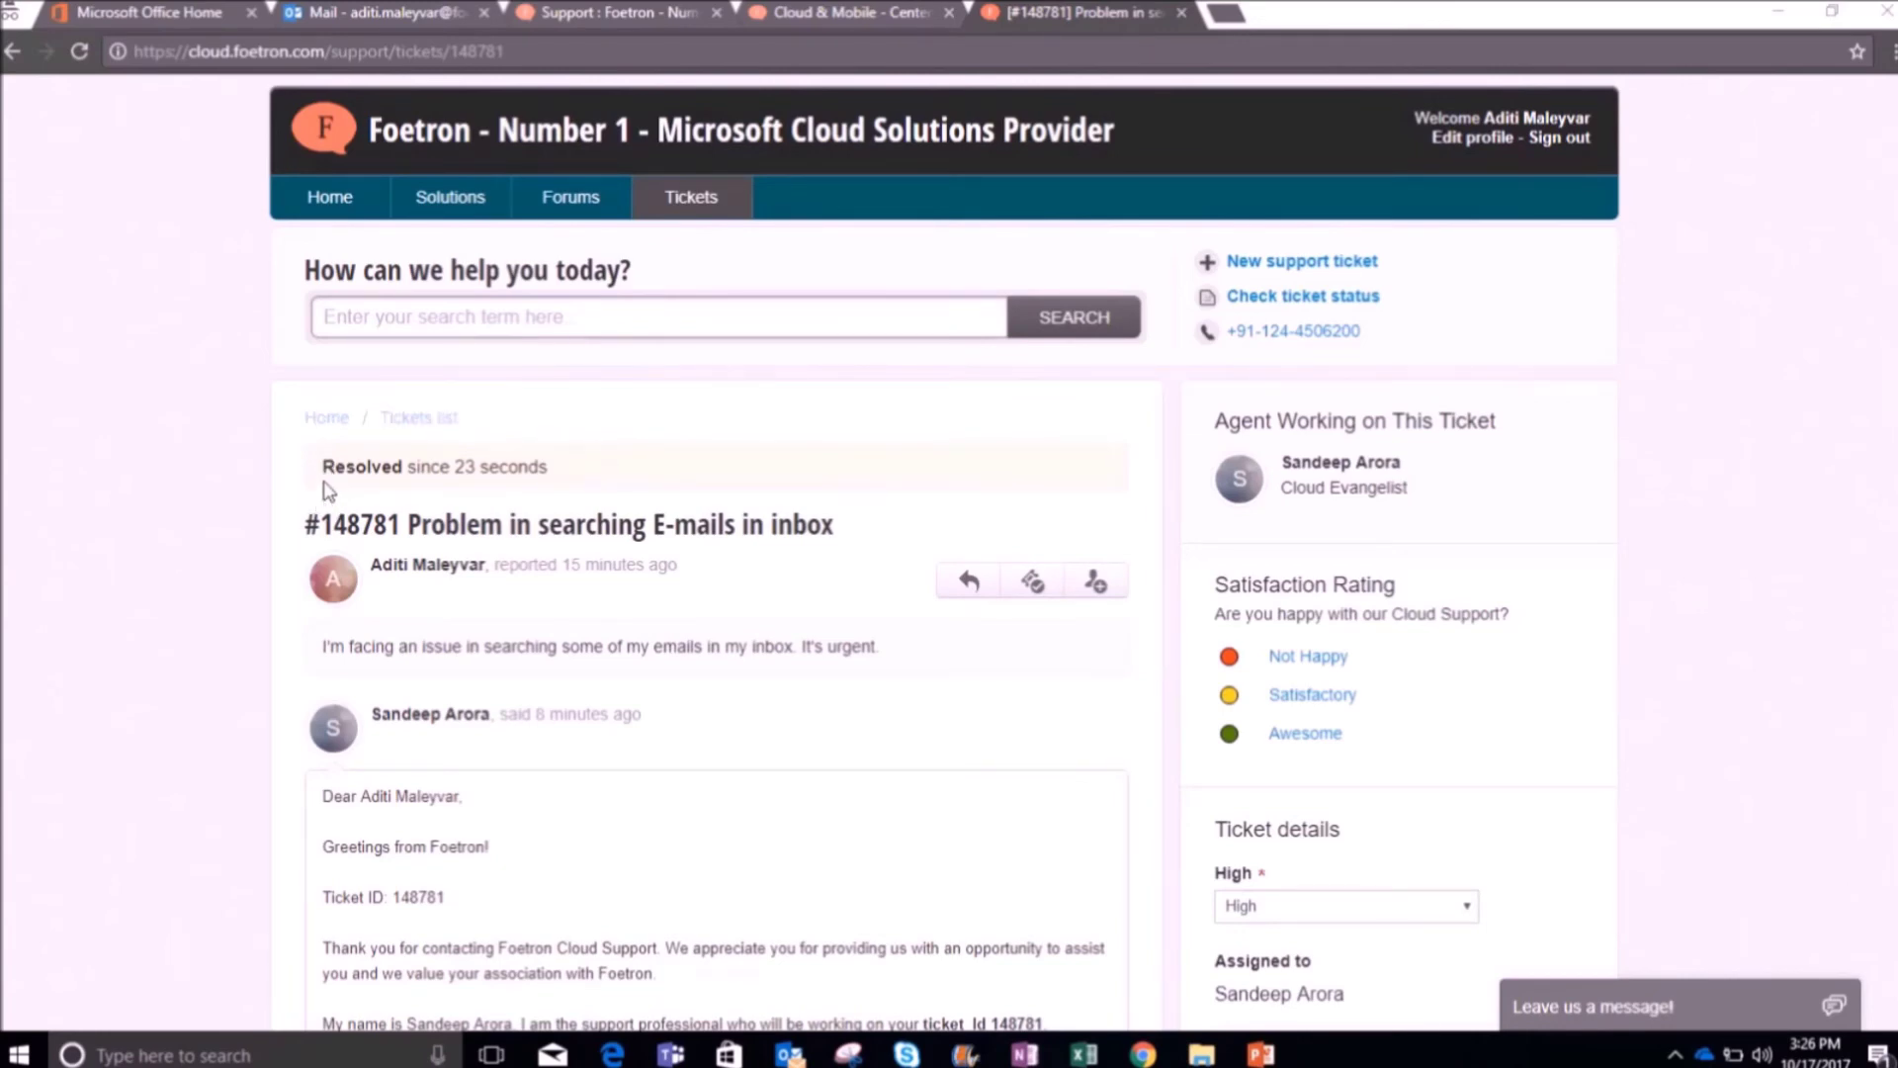
scroll(326, 499, "down", 8)
scroll(329, 500, "down", 8)
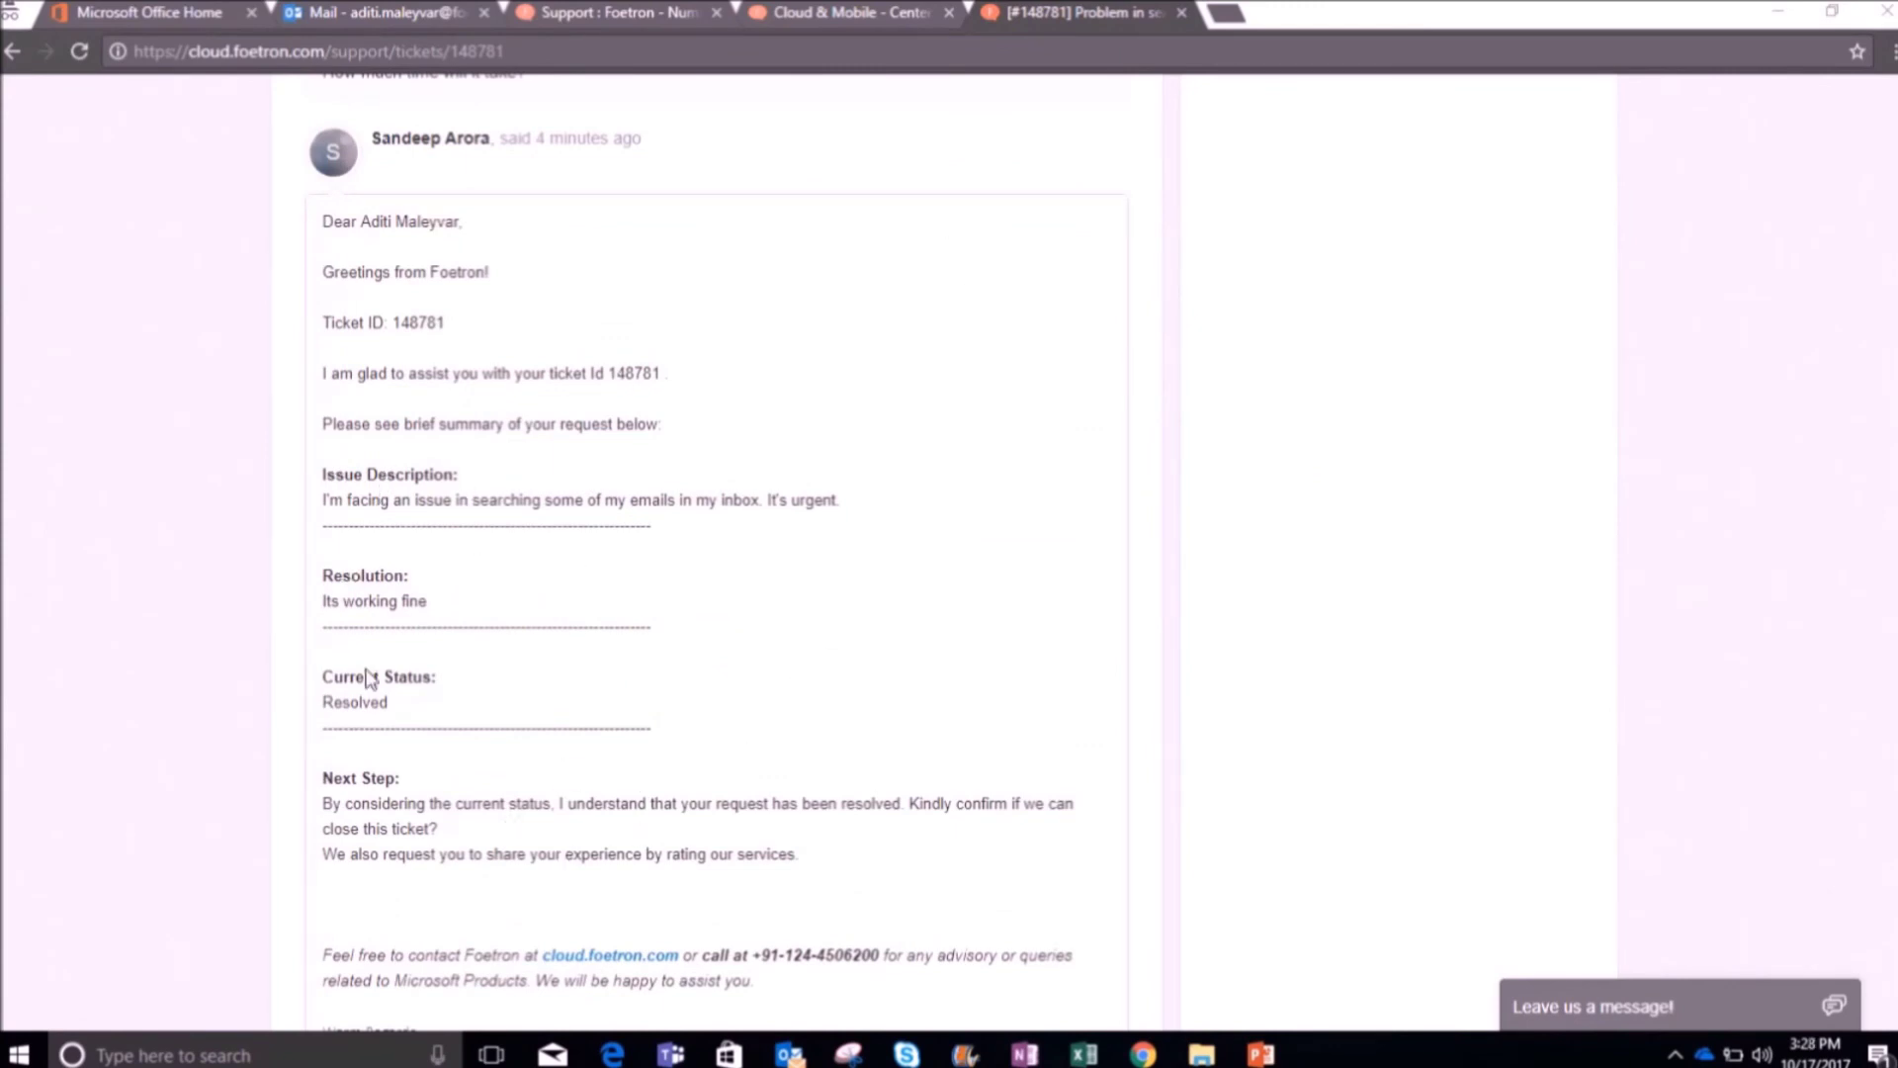
scroll(363, 677, "down", 5)
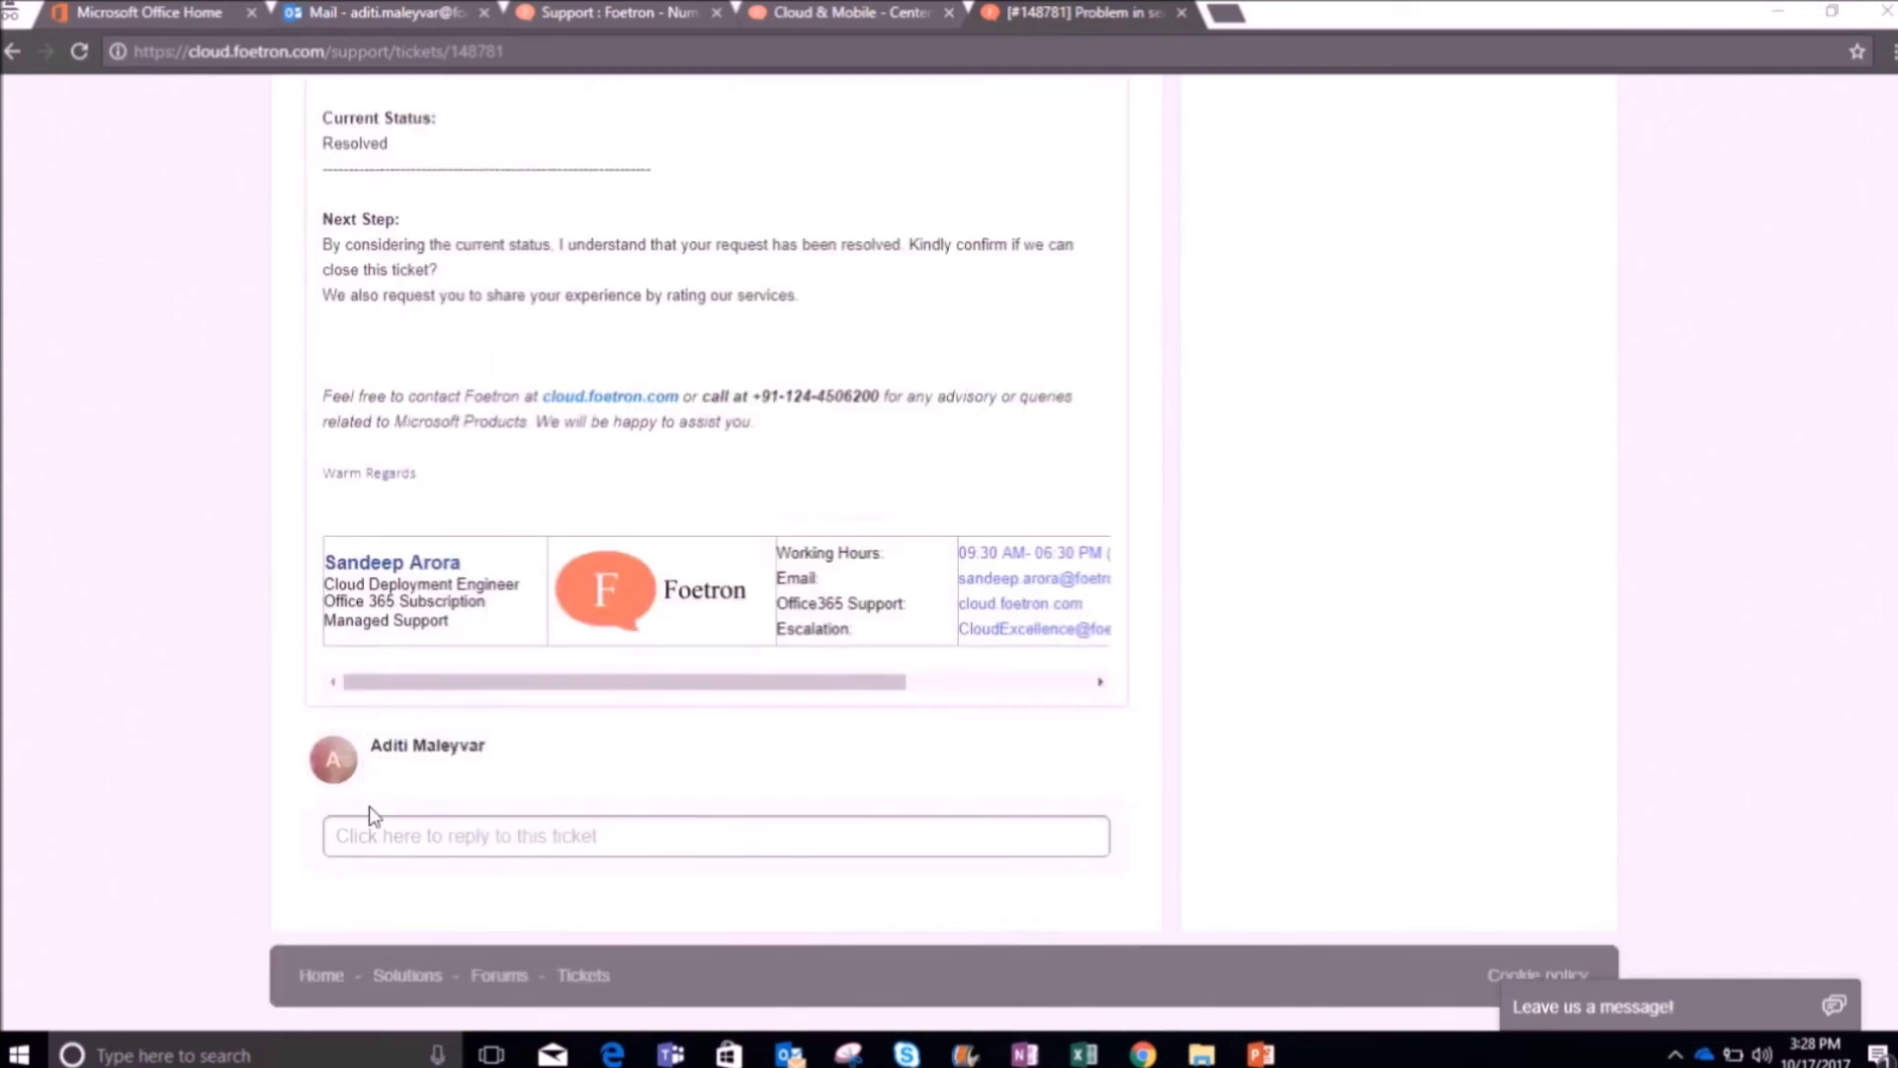
left_click(366, 837)
type("Send me the closure.")
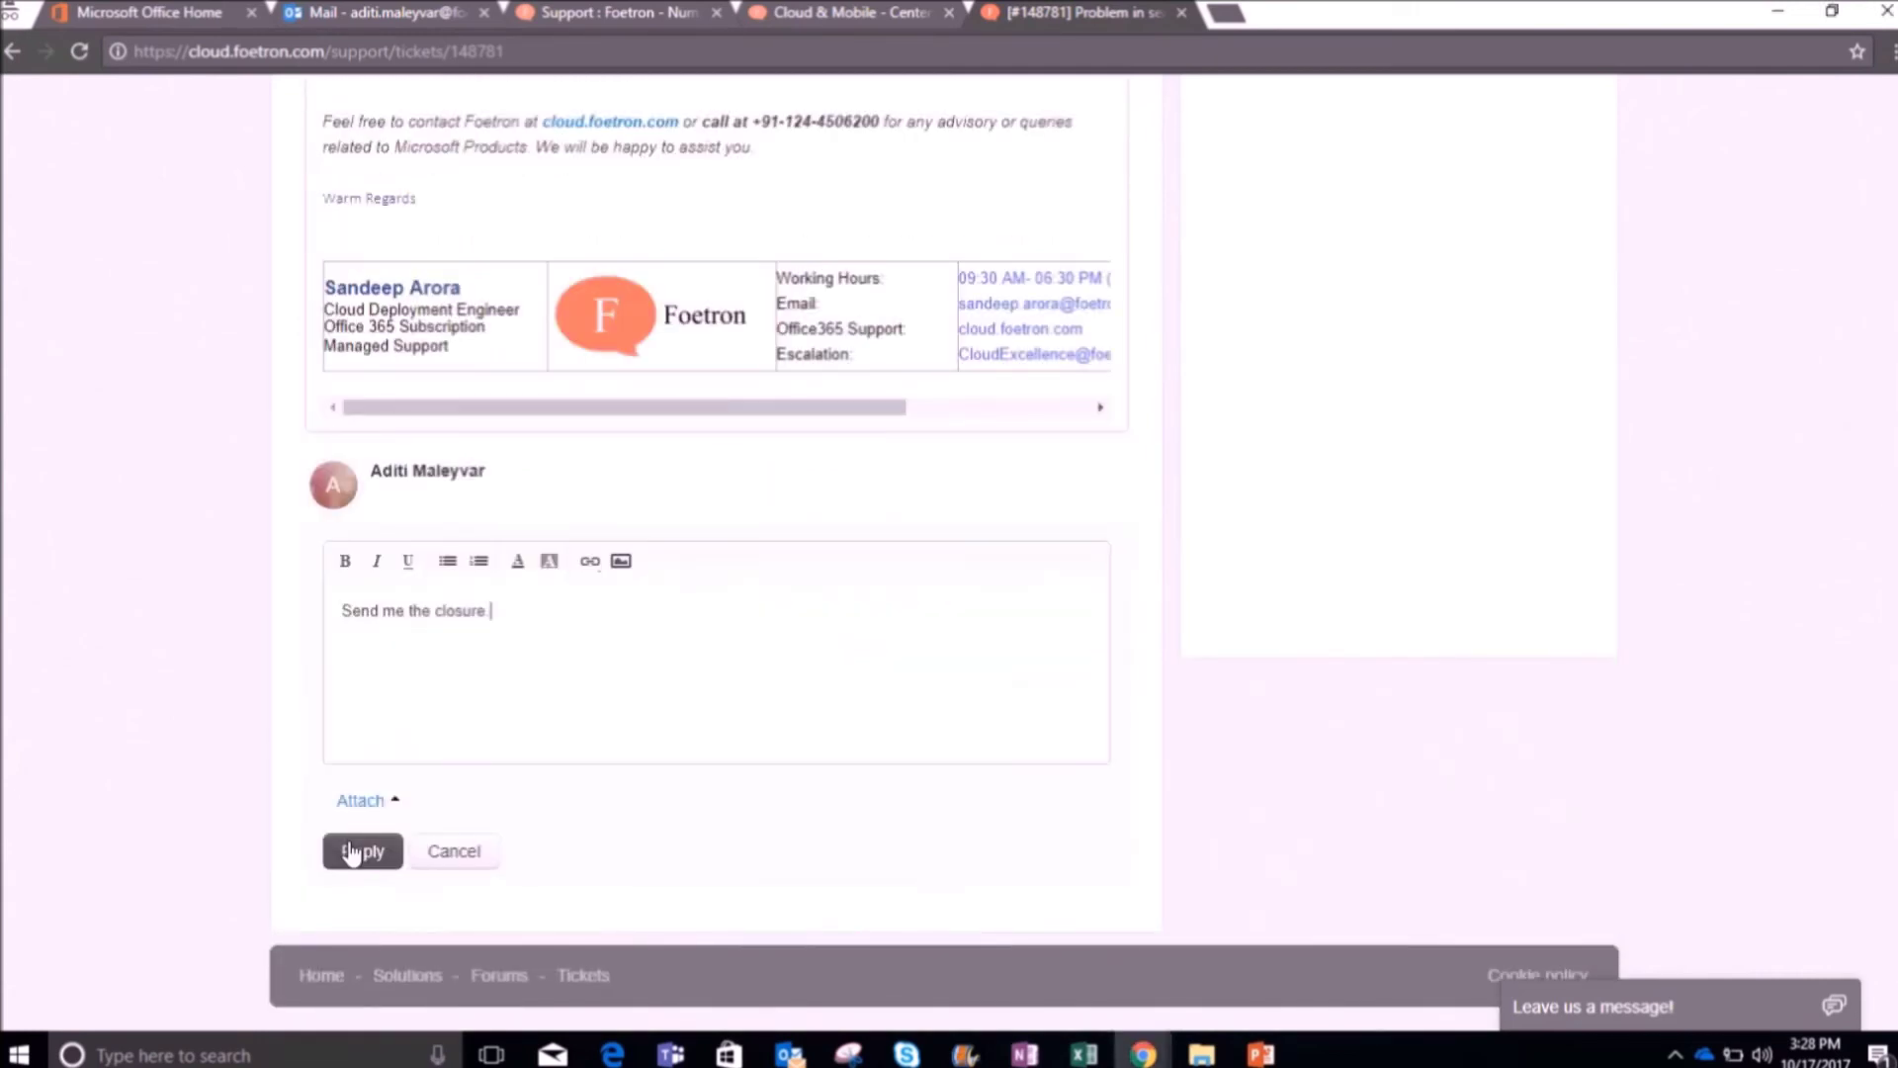
left_click(352, 852)
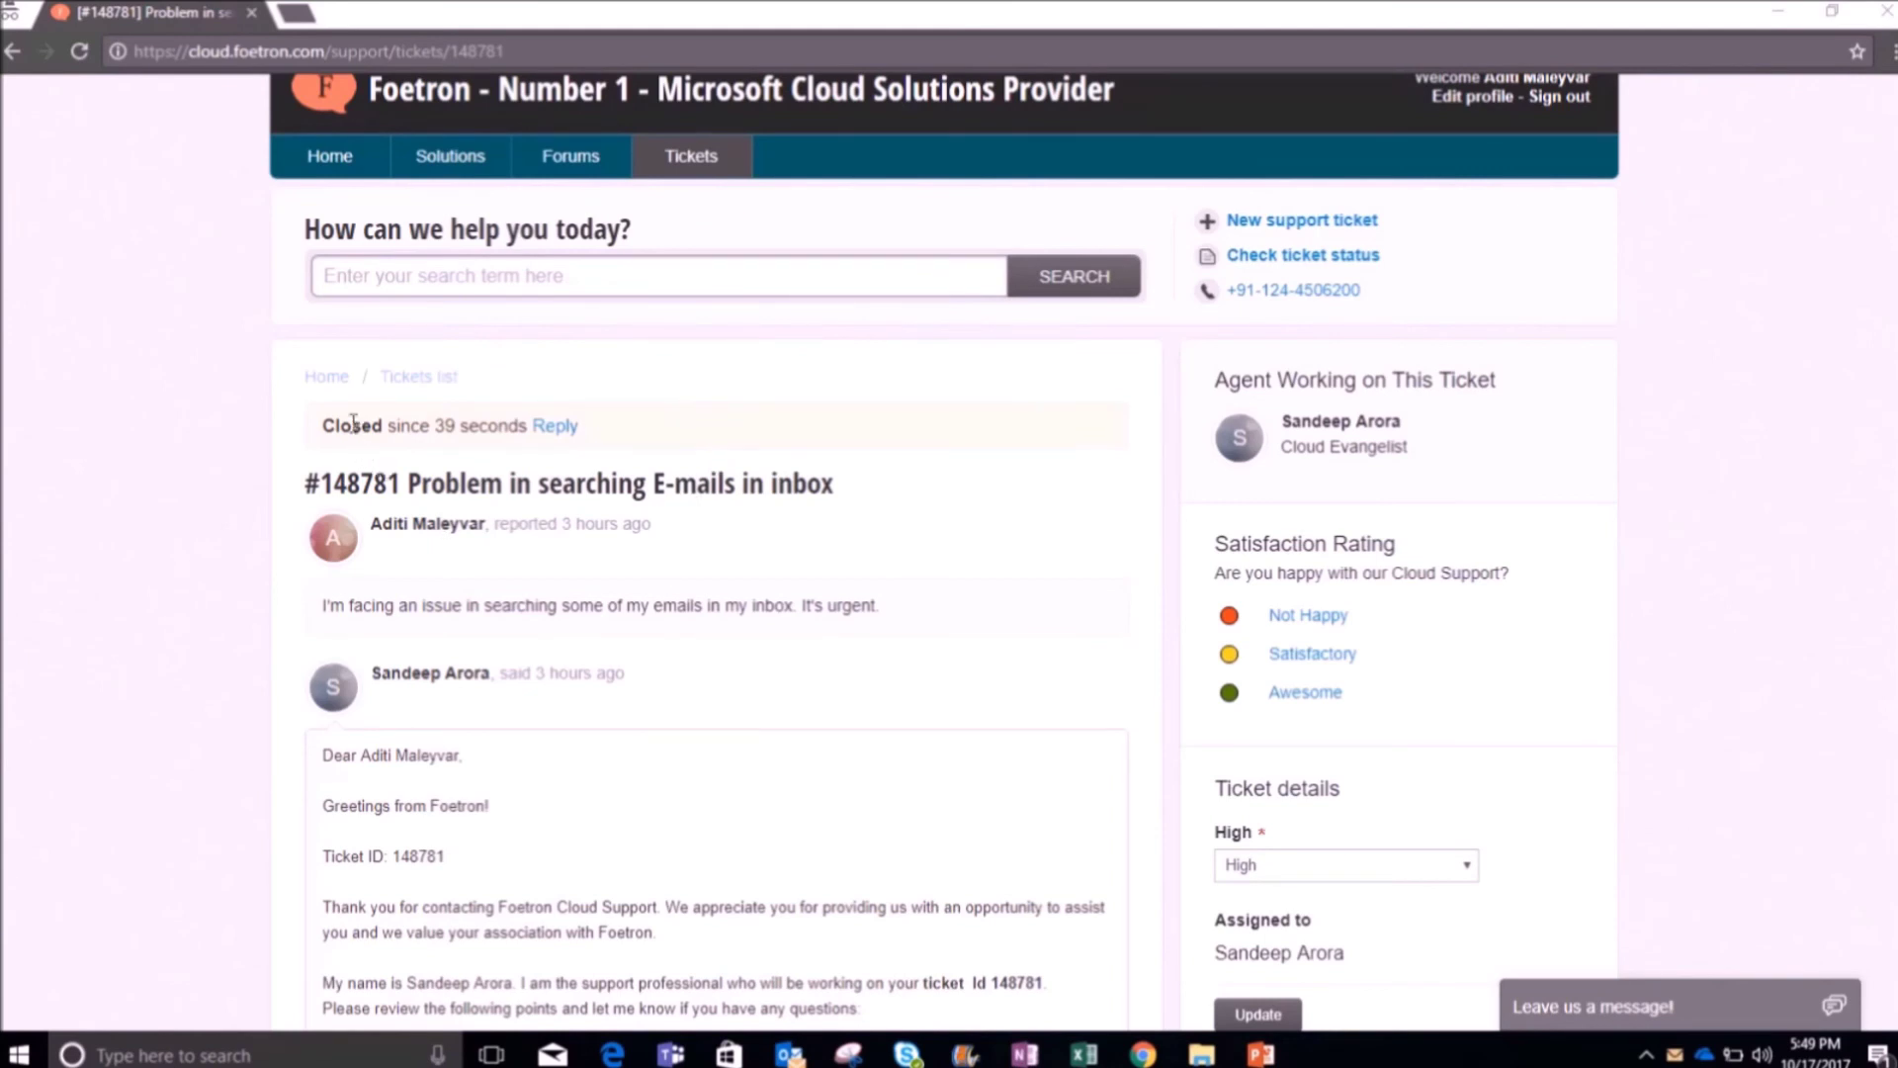
scroll(538, 481, "up", 1)
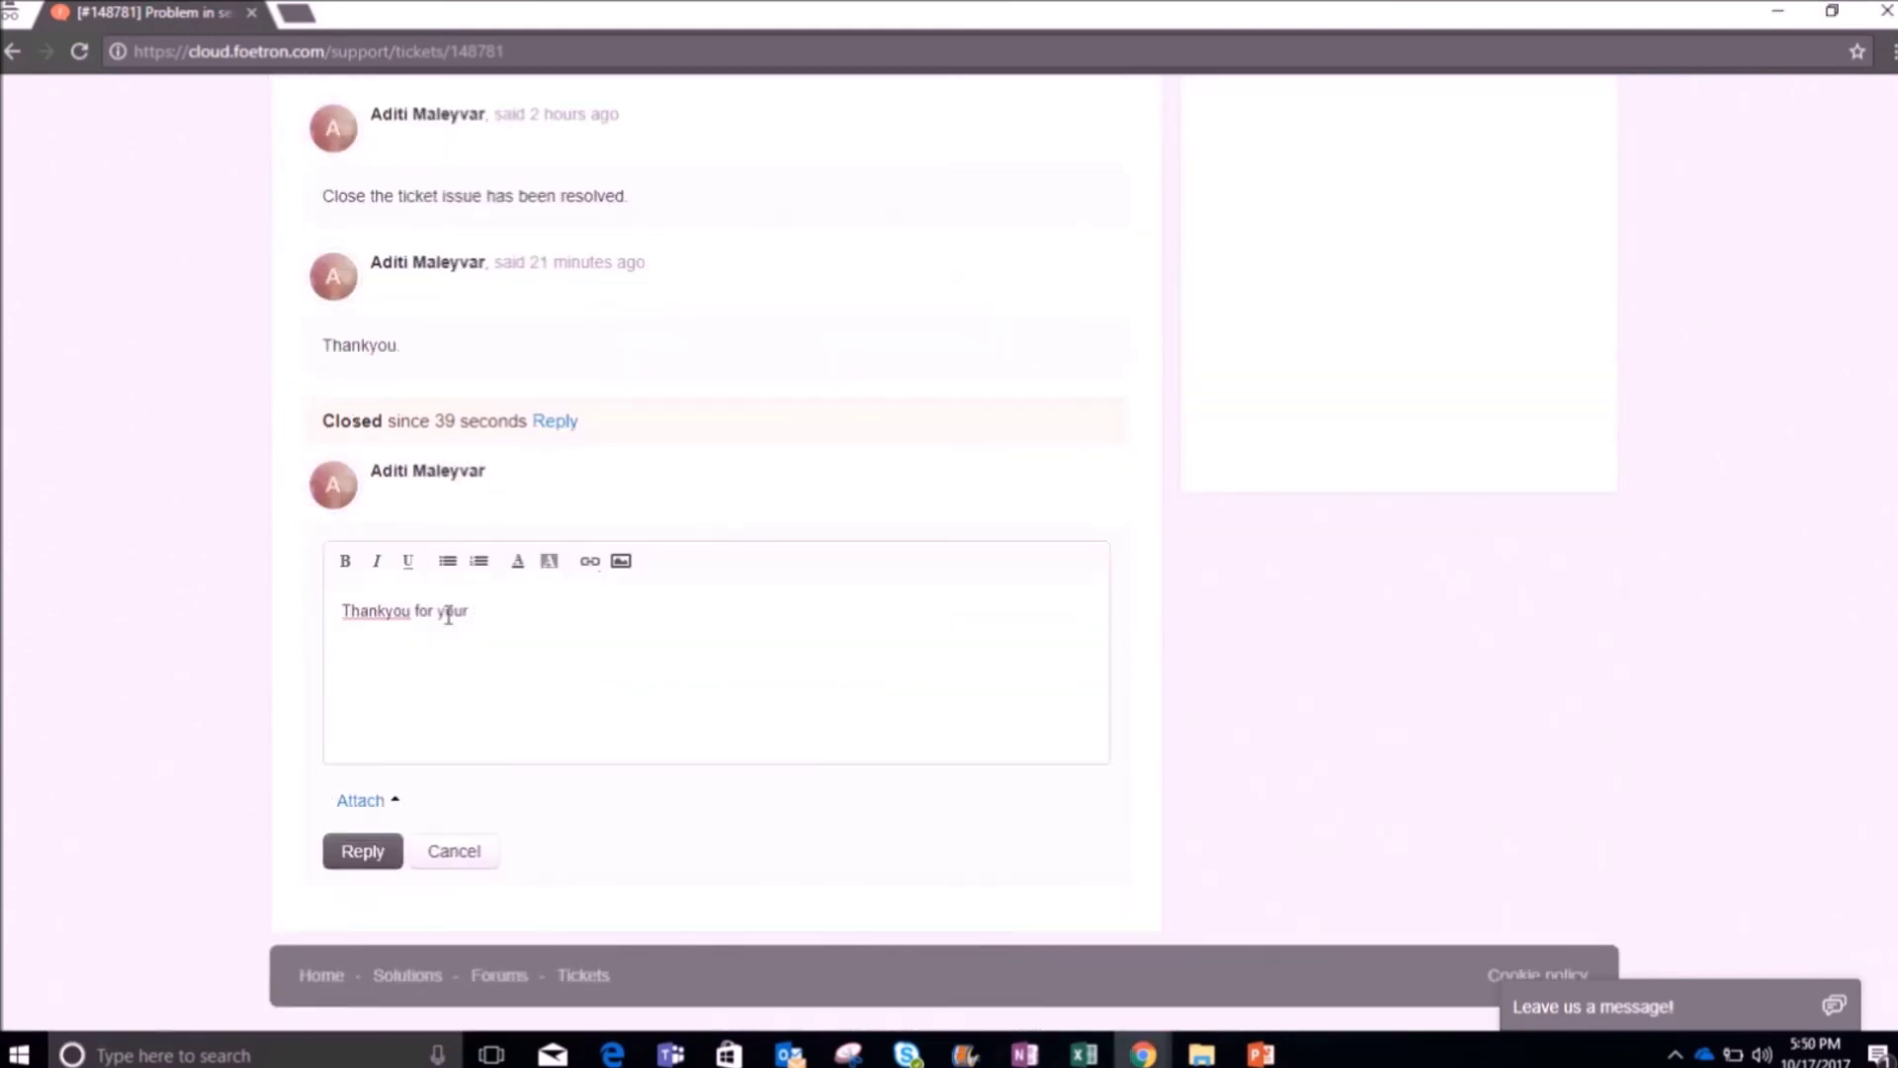
type("help")
left_click(360, 852)
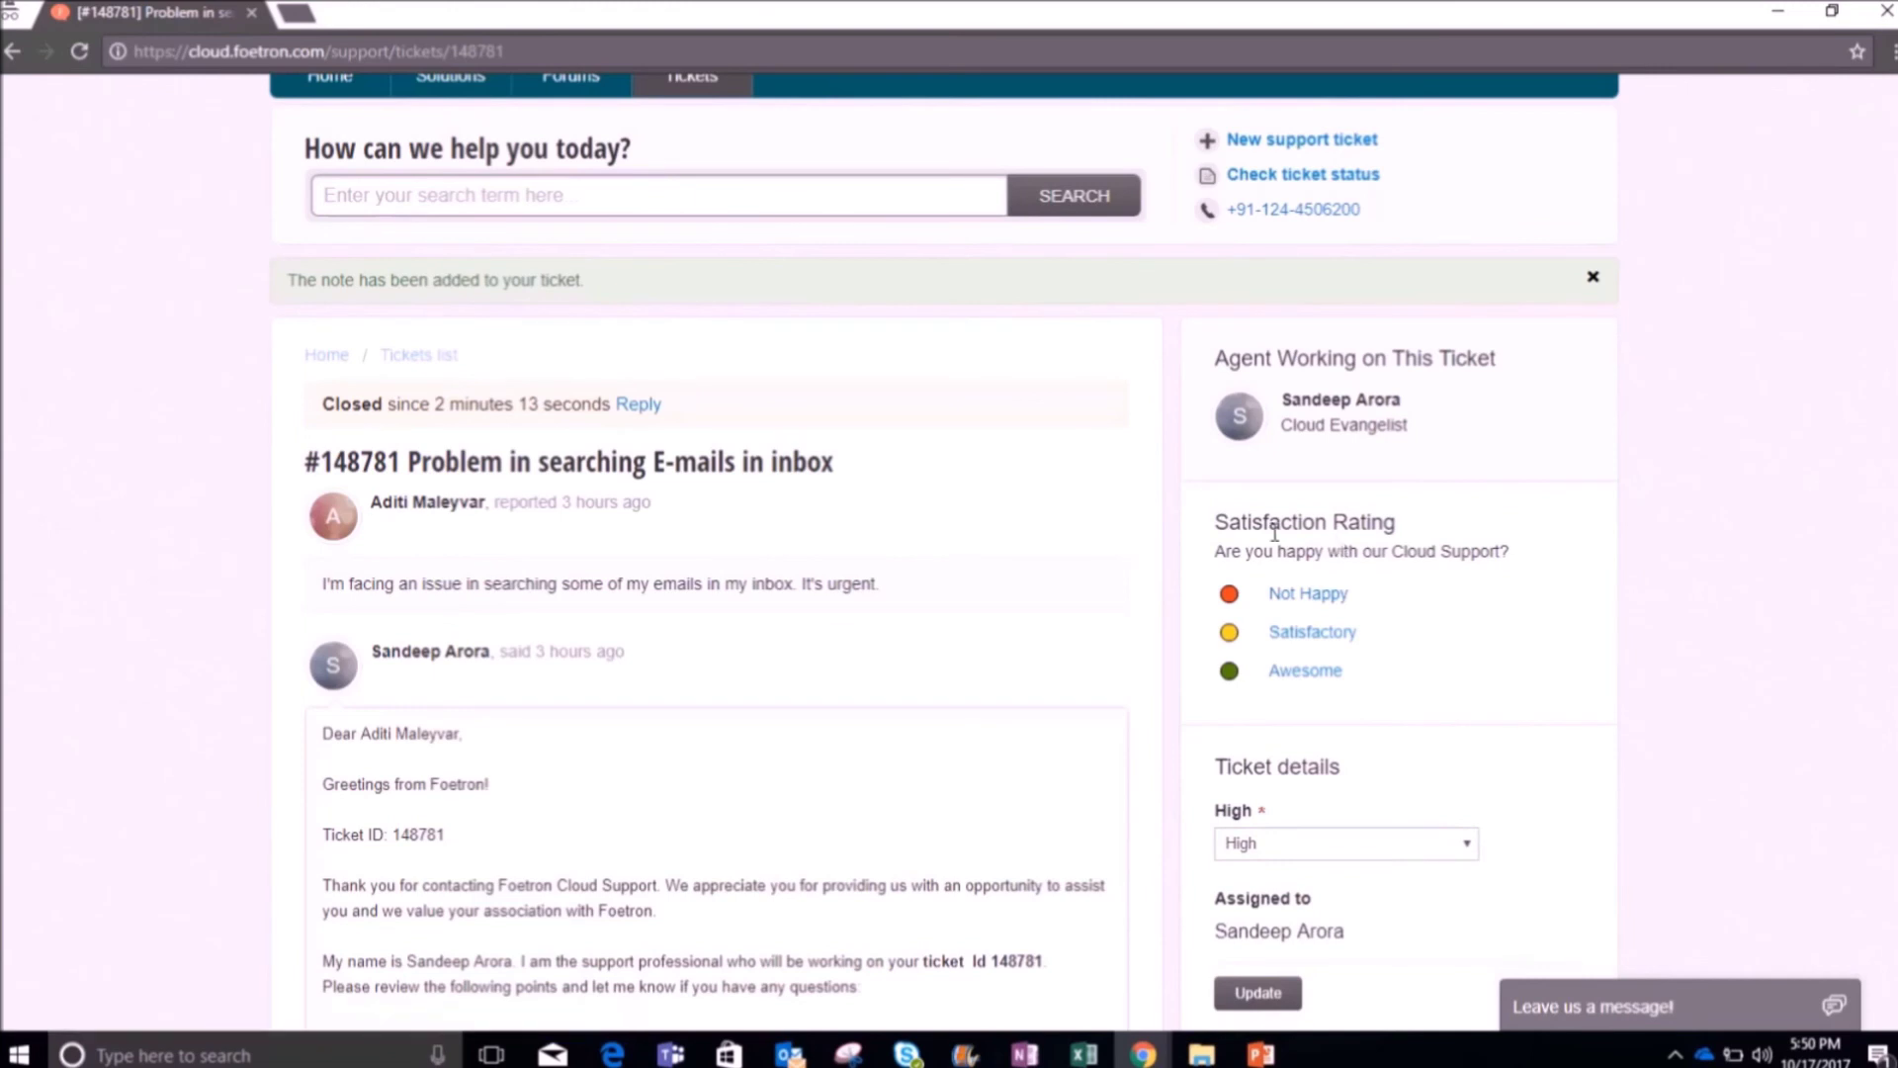